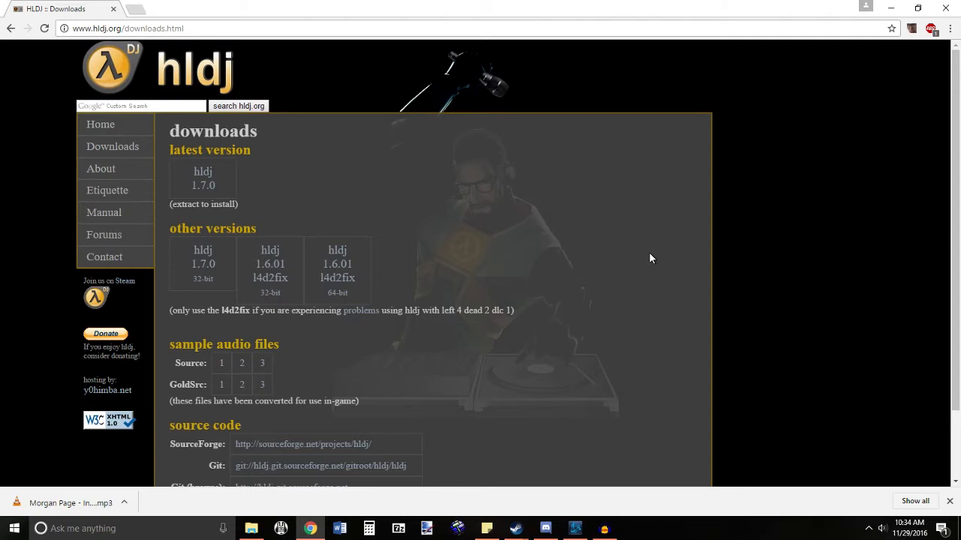
- Download the latest HLDJ 1.7.0 archive and delete the older hldj64_1.7.0 copy from the Downloads folder
left_click(214, 180)
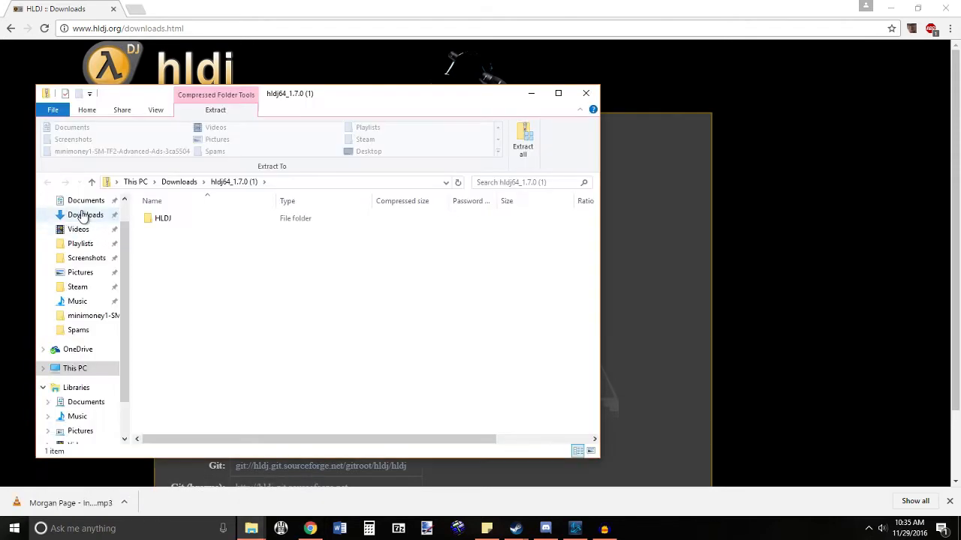
left_click(83, 215)
left_click(415, 296)
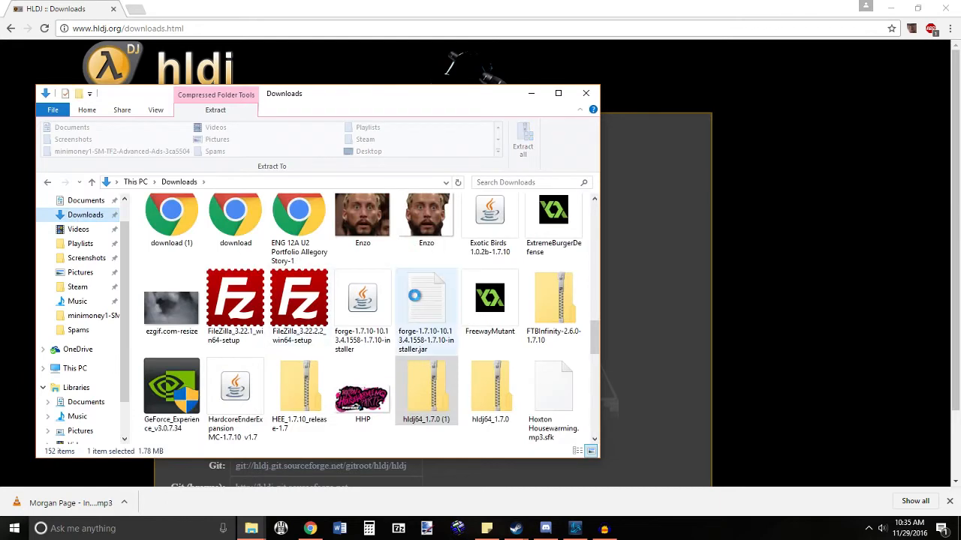
scroll(414, 296, "down", 1)
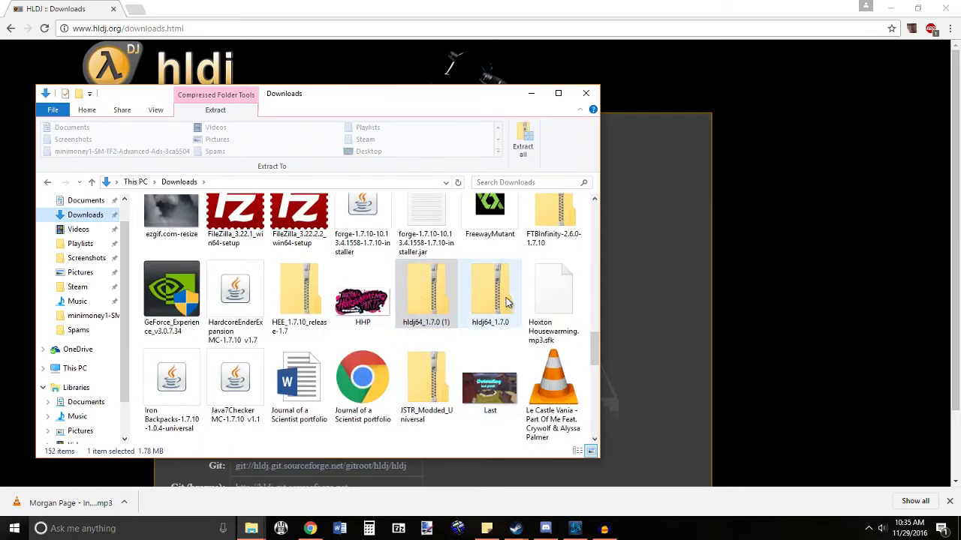
left_click(510, 319)
right_click(509, 322)
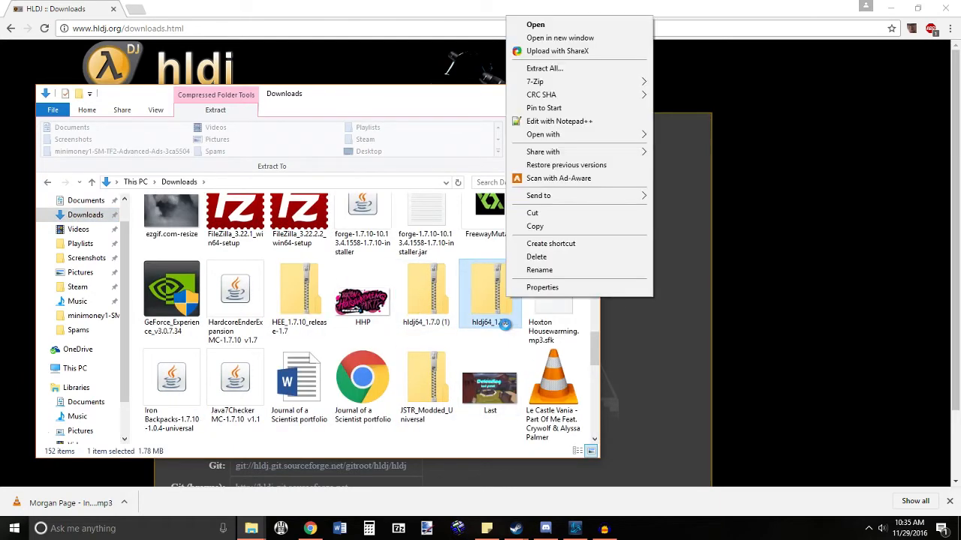
left_click(545, 255)
- Open the hldj64_1.7.0 (1) archive and extract all of its contents to the Desktop
left_click(427, 295)
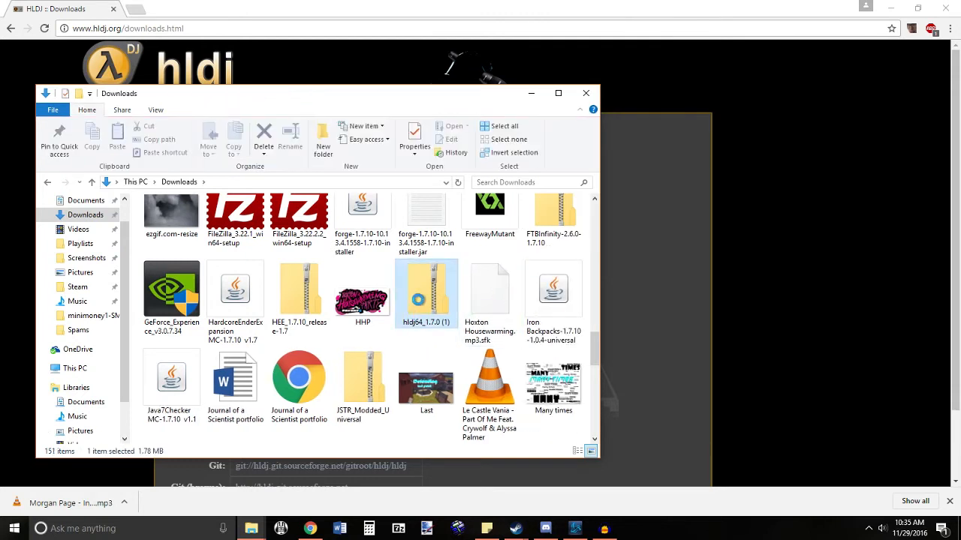
double_click(428, 292)
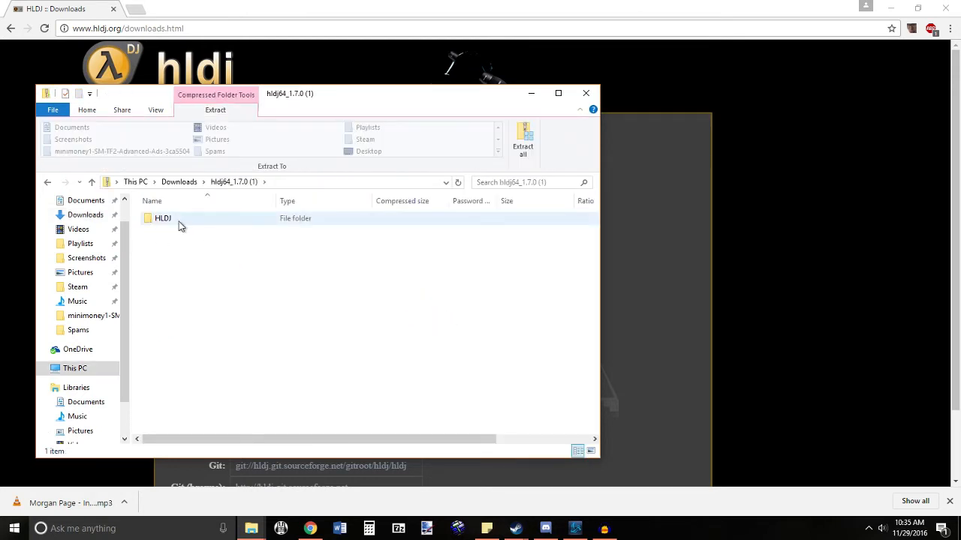
left_click(521, 147)
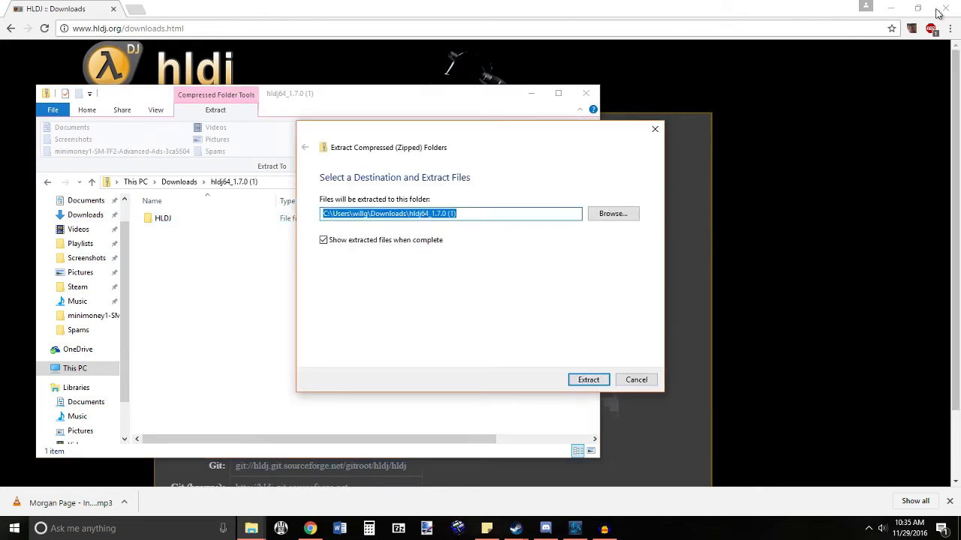
left_click(613, 214)
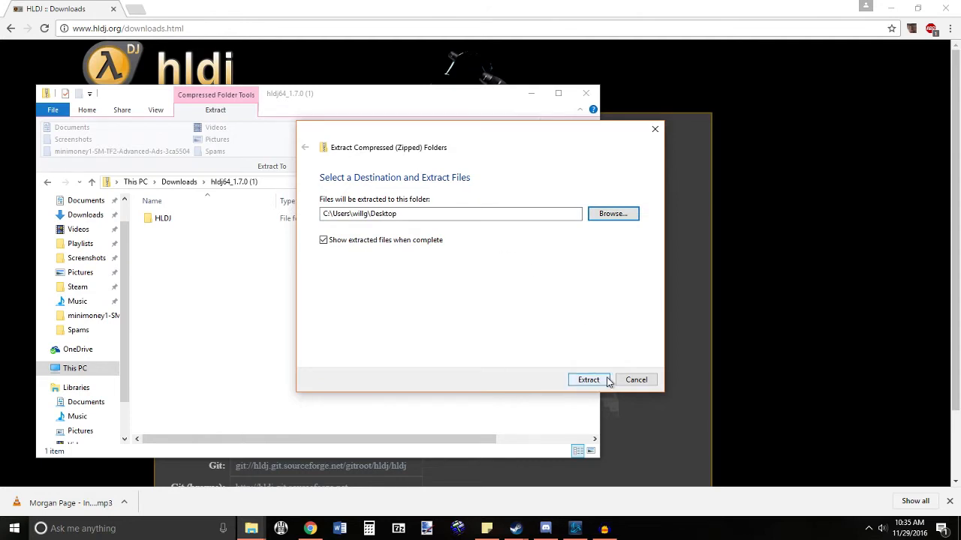
left_click(593, 383)
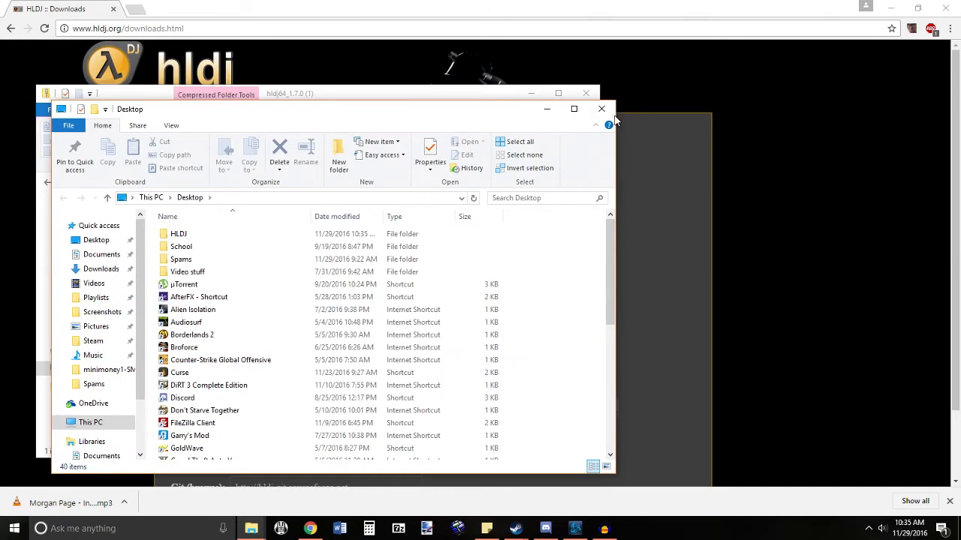
- Close the archive window and minimize the browser, Desktop folder and Audacity windows to clear the desktop
left_click(586, 93)
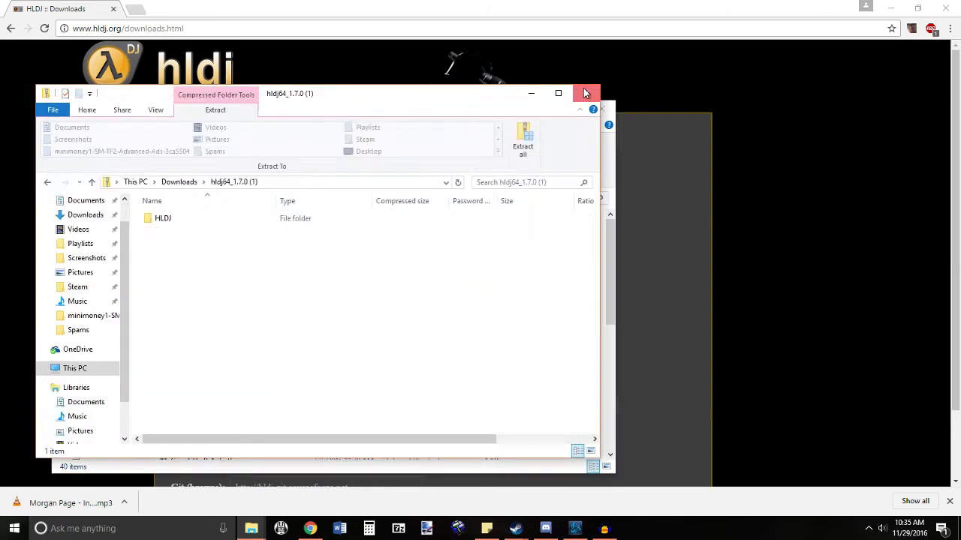
left_click(587, 93)
left_click(874, 8)
left_click(889, 7)
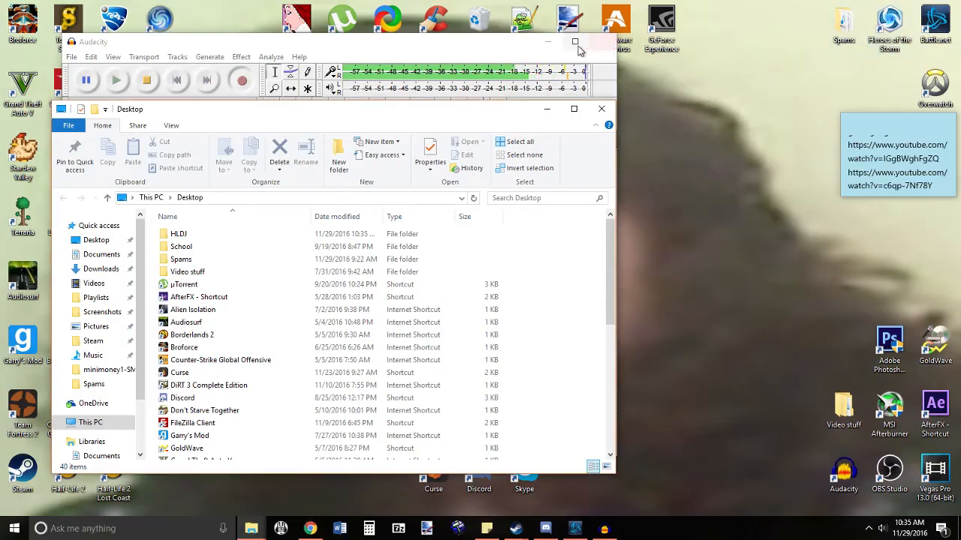
left_click(546, 109)
left_click(547, 42)
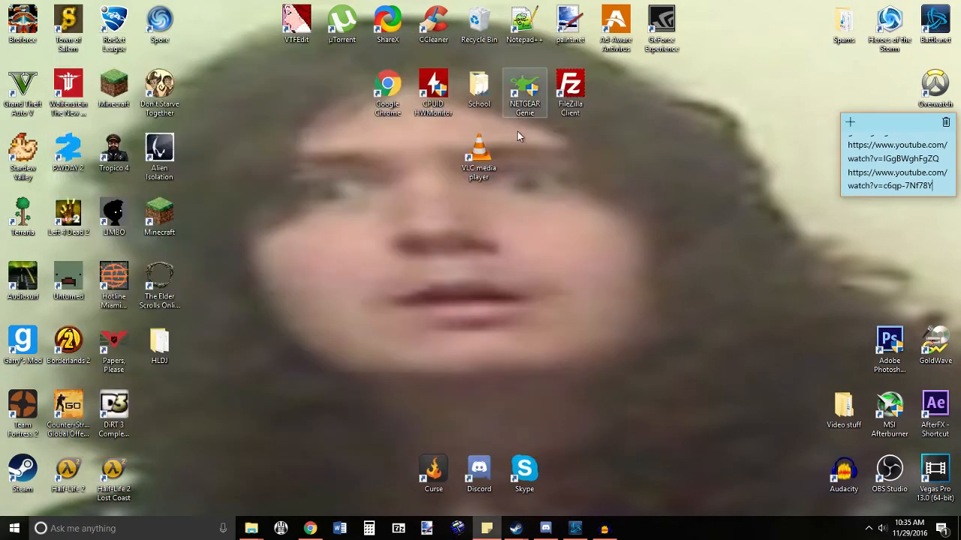
left_click(418, 273)
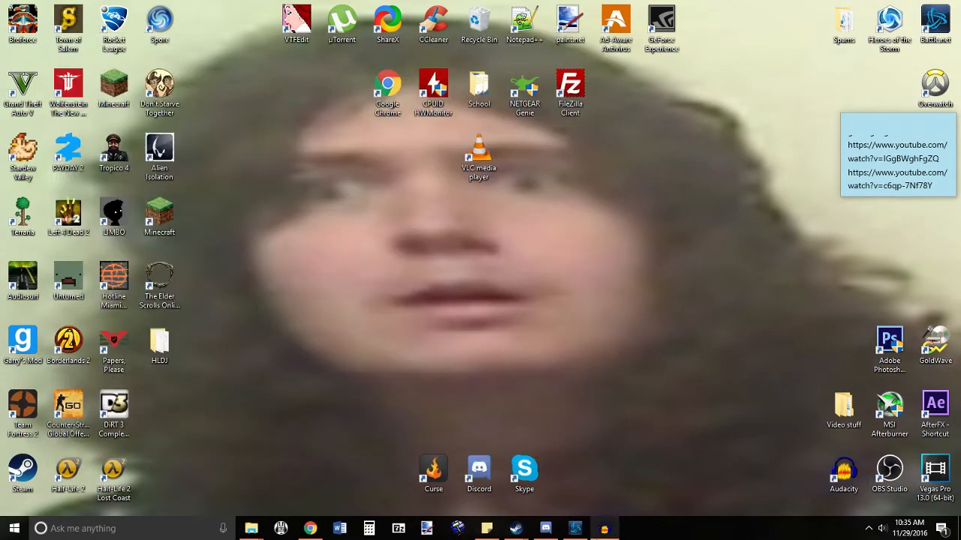
- Launch hldj from the HLDJ desktop folder, run the first-time setup and choose to add all games
double_click(159, 353)
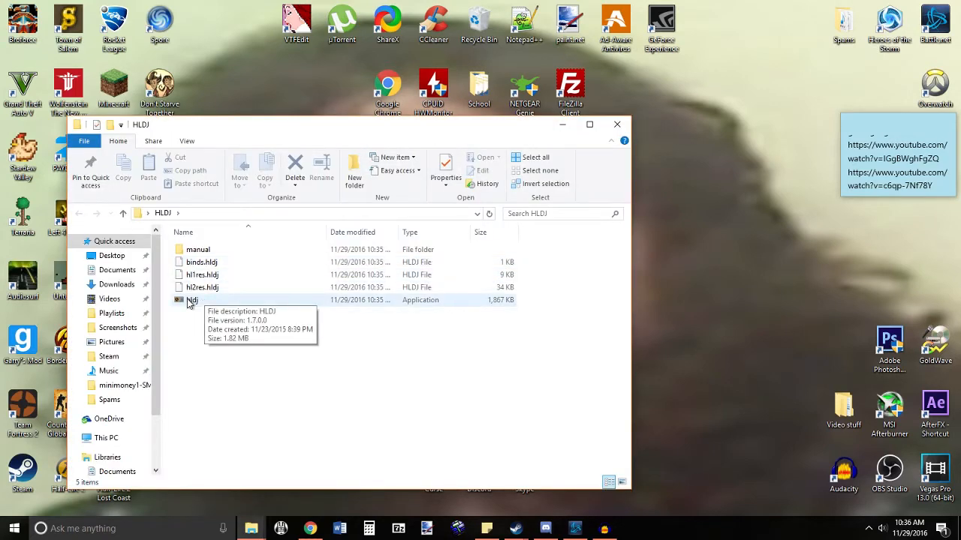
double_click(188, 300)
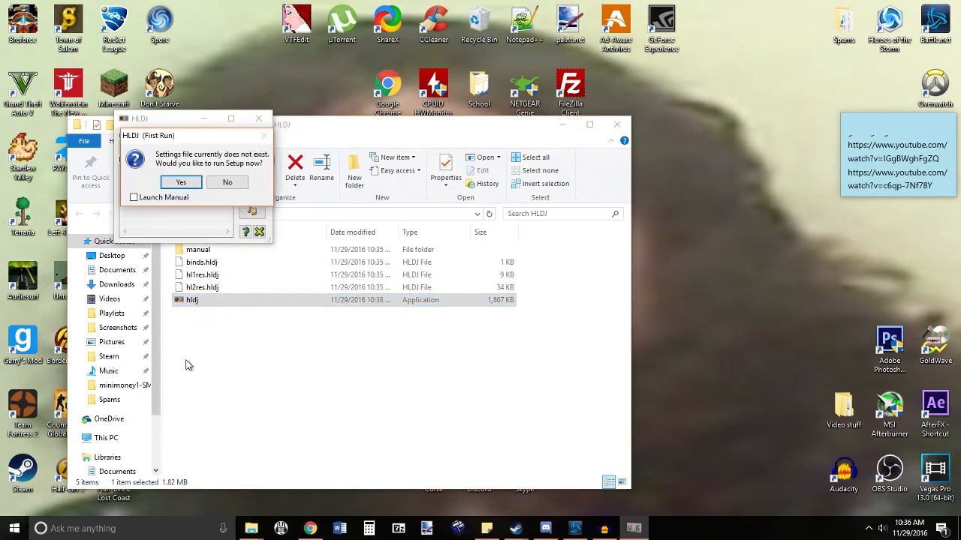
left_click(182, 184)
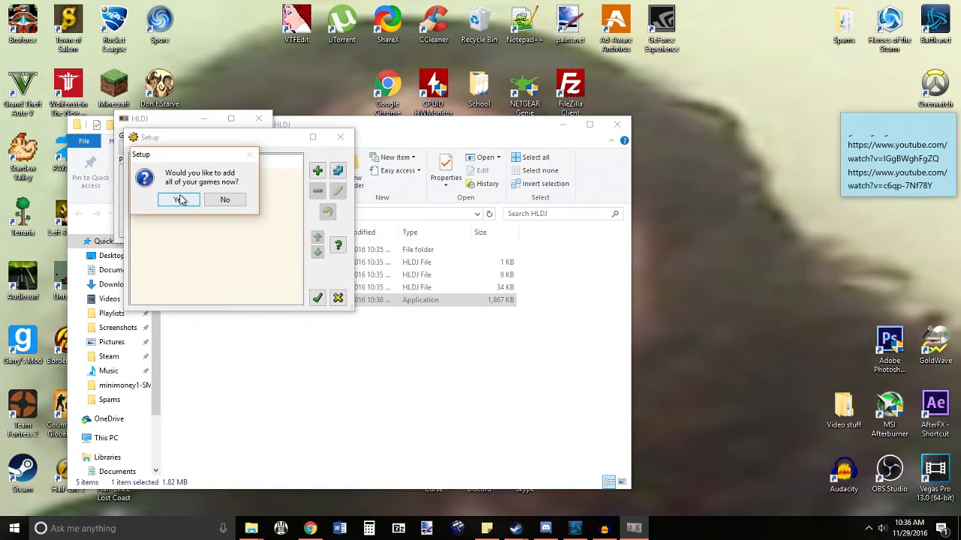
left_click(179, 199)
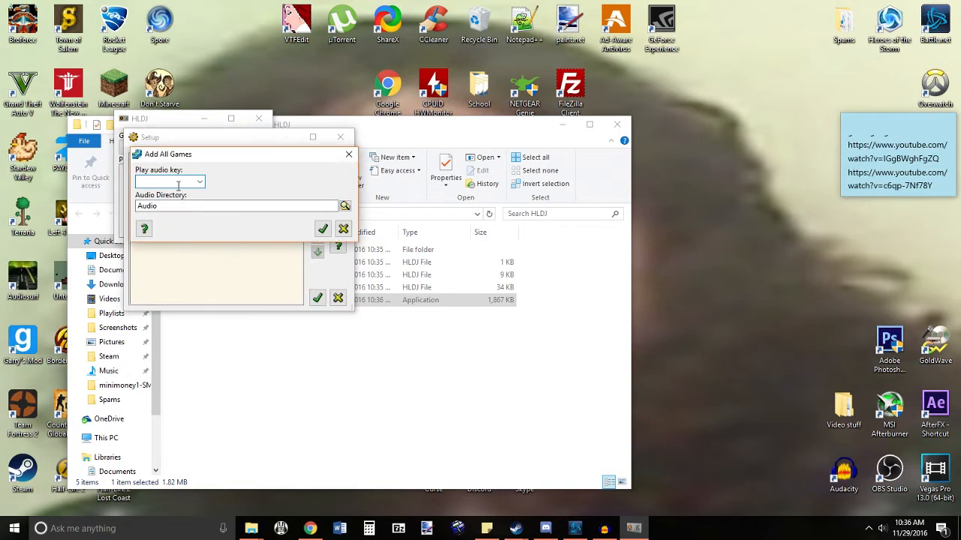
- Set the play audio key for all games to KP_DOWNARROW
left_click(199, 182)
scroll(181, 218, "down", 2)
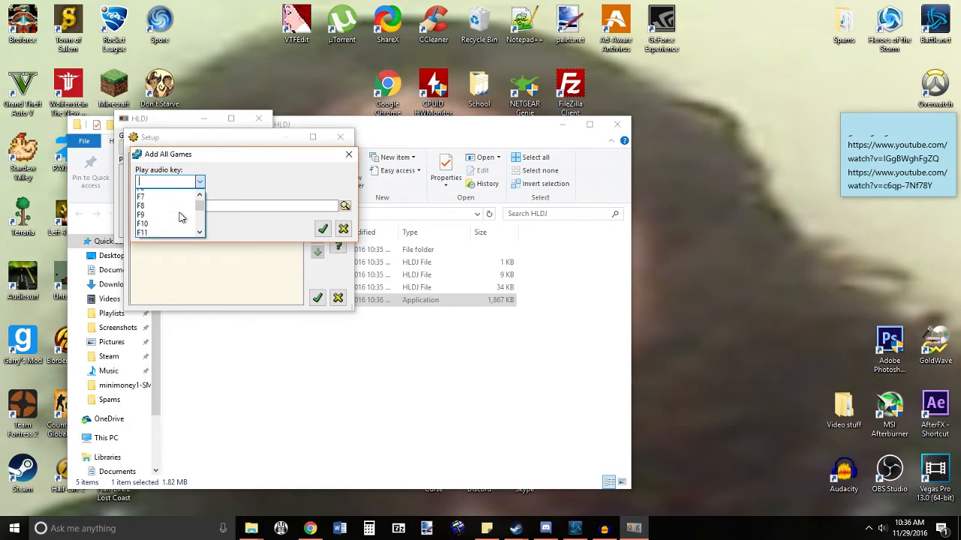
scroll(180, 218, "down", 3)
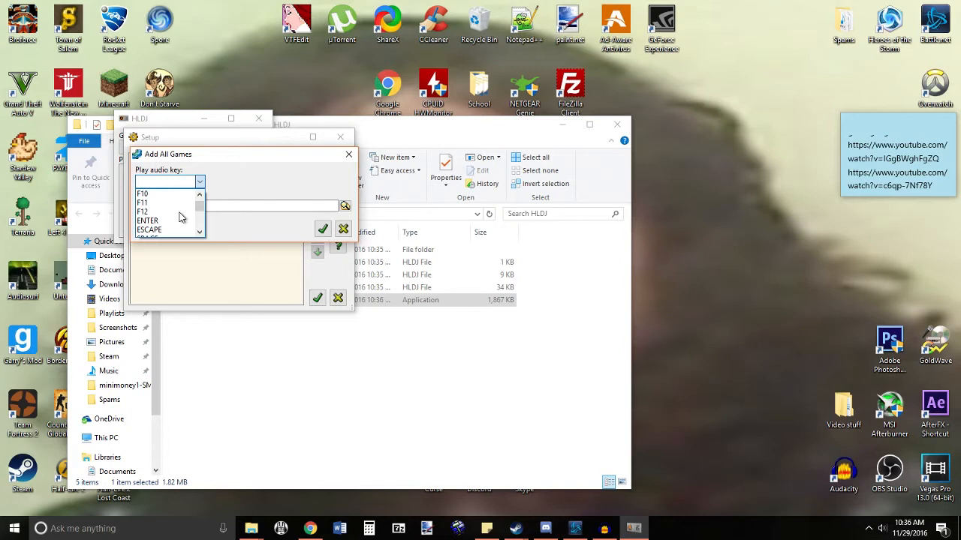
scroll(180, 218, "down", 12)
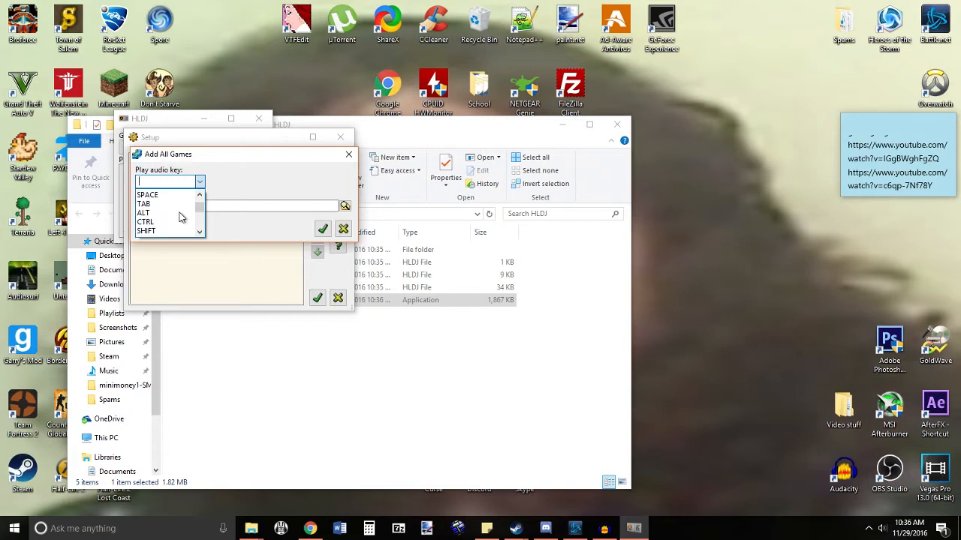
scroll(180, 217, "down", 10)
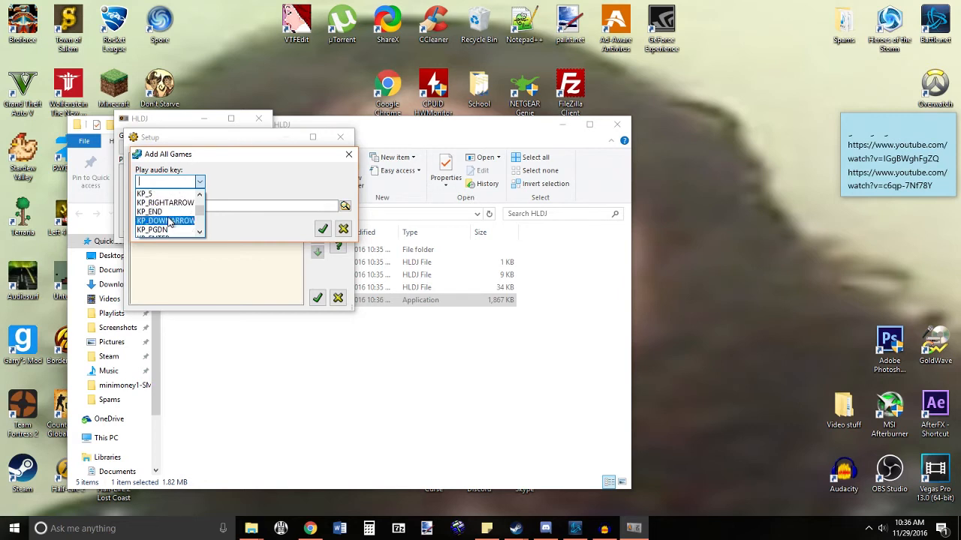
left_click(172, 221)
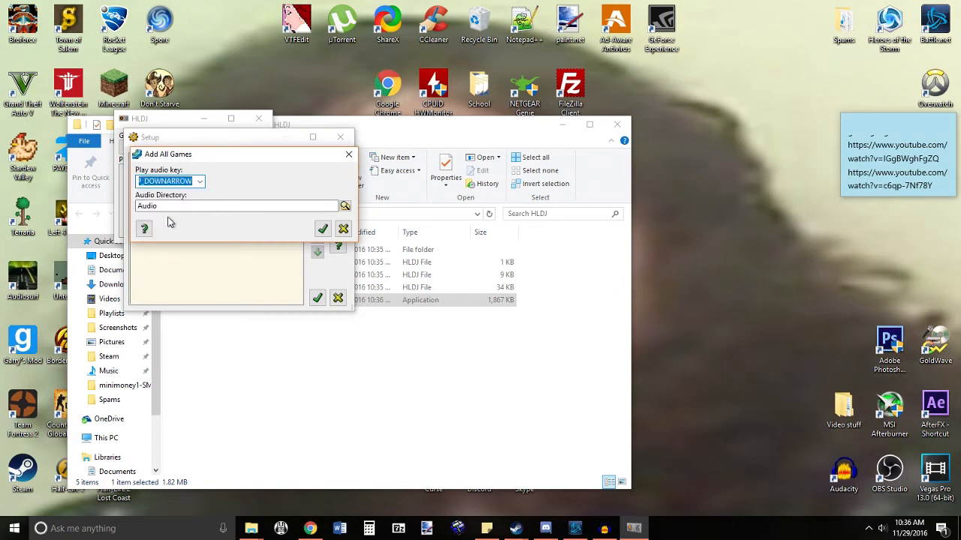
- Move the Spams folder from the desktop into the HLDJ folder and look through its audio files
left_click(346, 207)
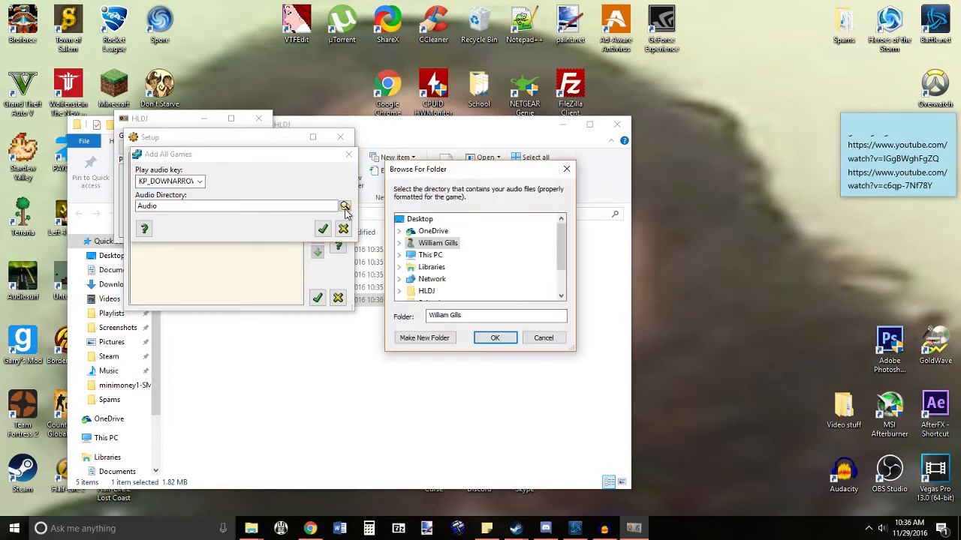
left_click(566, 169)
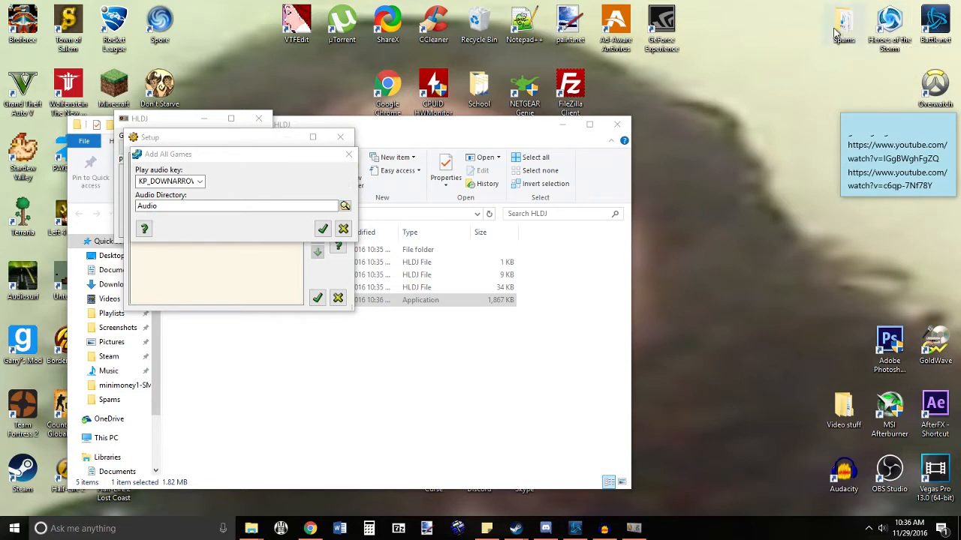
left_click_drag(835, 33, 466, 367)
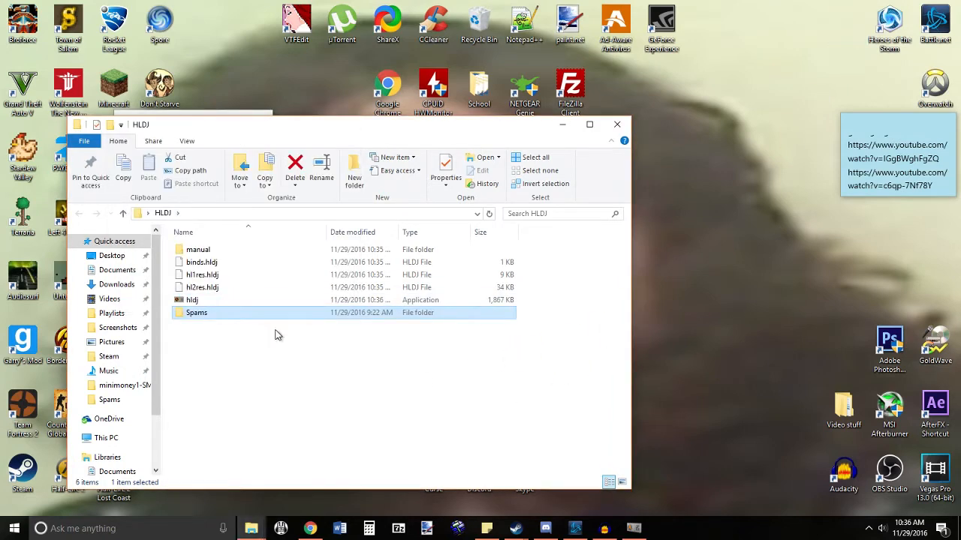
double_click(188, 314)
scroll(270, 256, "down", 3)
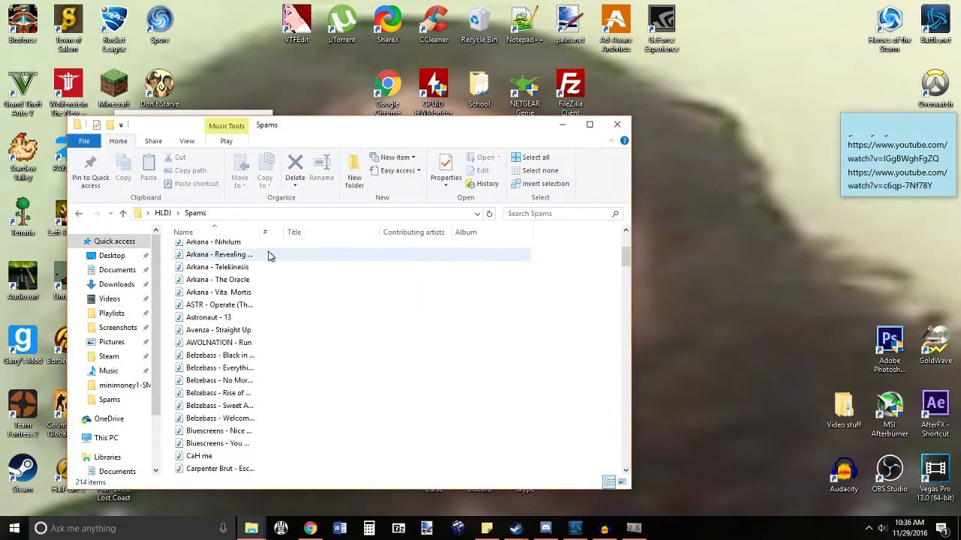
scroll(270, 255, "up", 3)
left_click(78, 213)
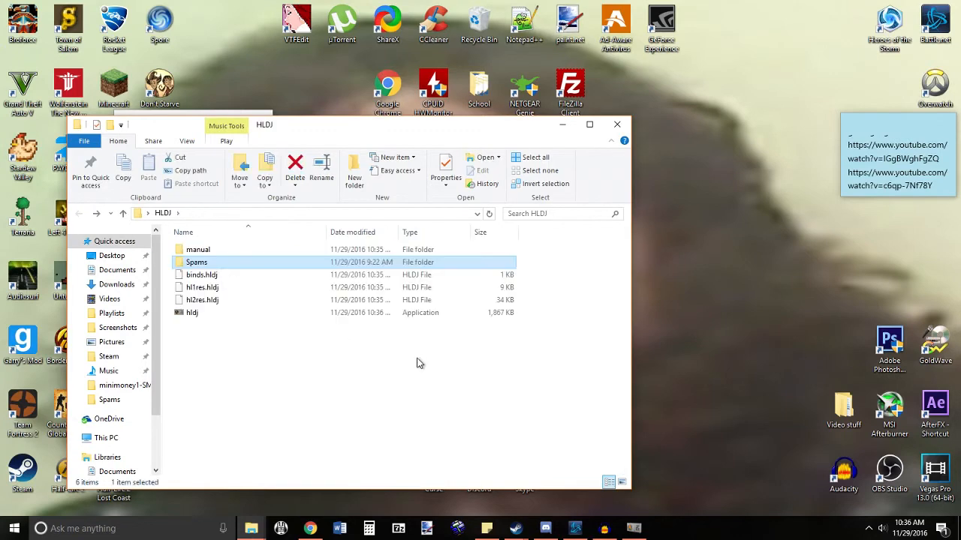
- Return to HLDJ's Add All Games dialog, set the audio directory to HLDJ\Spams and add all games
left_click(634, 528)
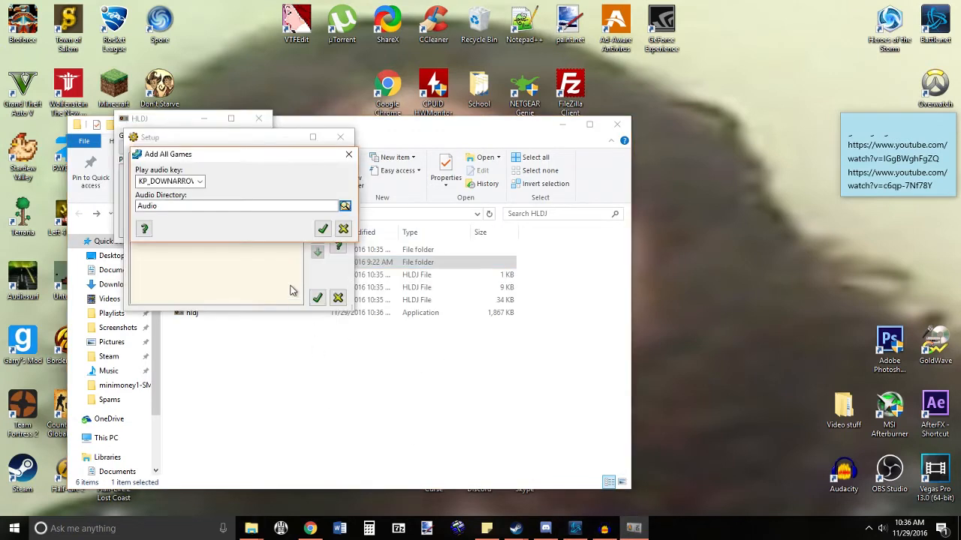
left_click(345, 206)
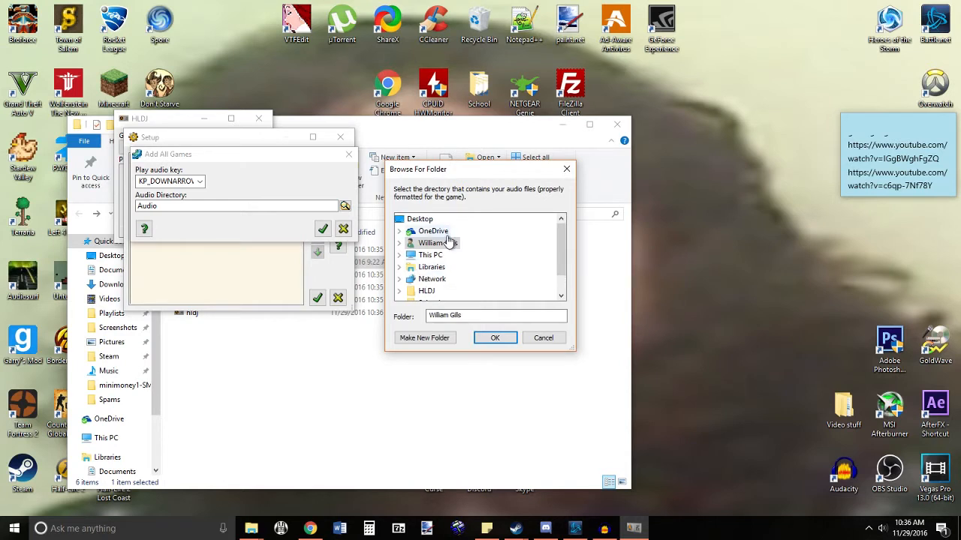
scroll(437, 286, "down", 1)
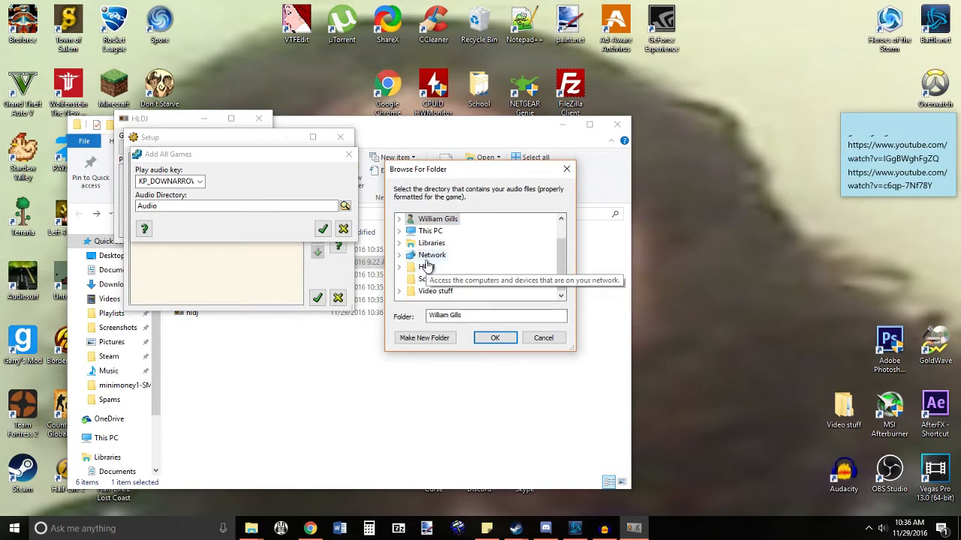
left_click(429, 270)
left_click(446, 295)
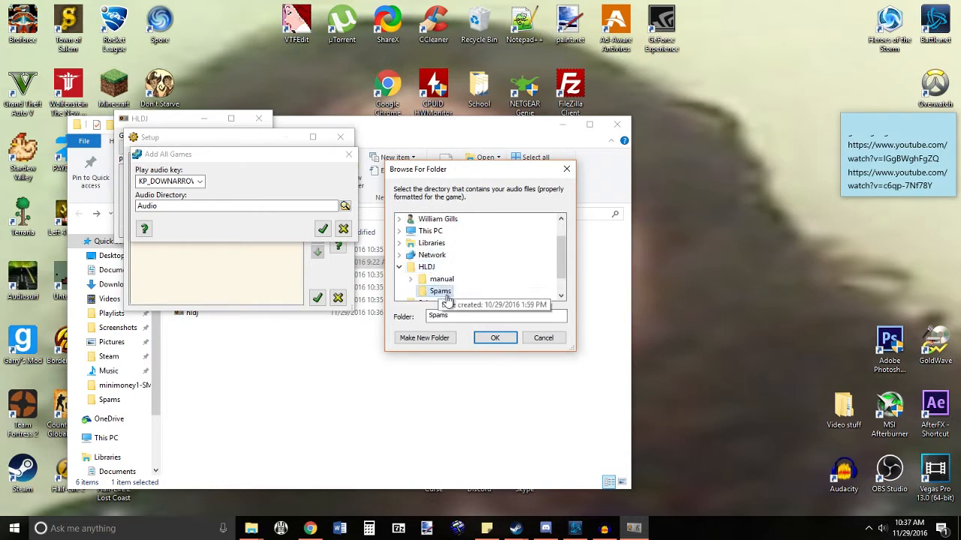
left_click(493, 338)
left_click(323, 230)
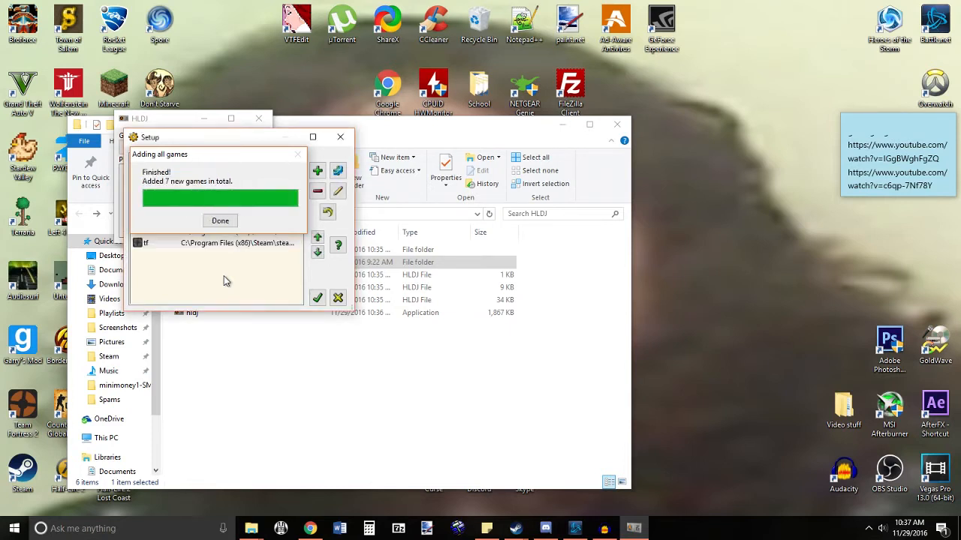
left_click(220, 221)
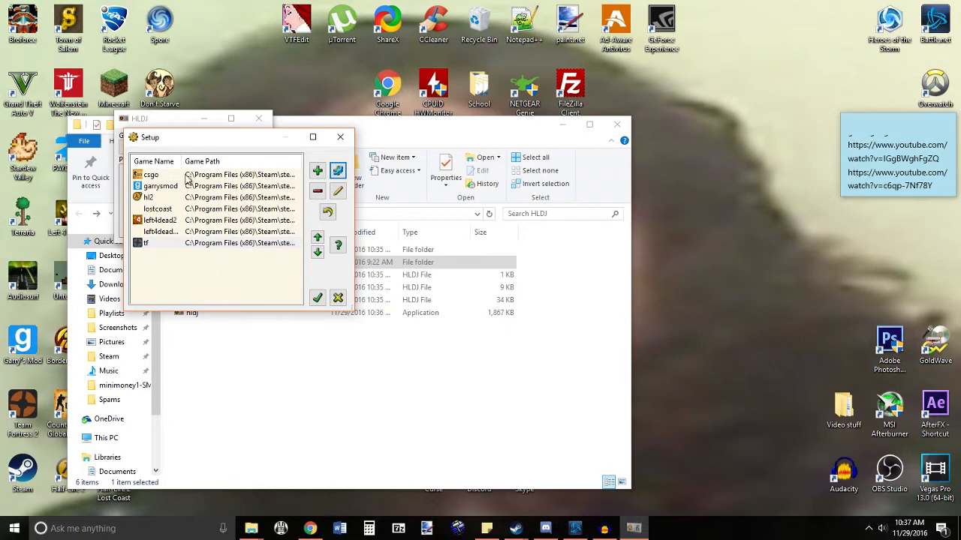
- Review the added games in the Setup list, selecting garrysmod, hl2 and tf in turn
left_click(166, 186)
left_click(155, 198)
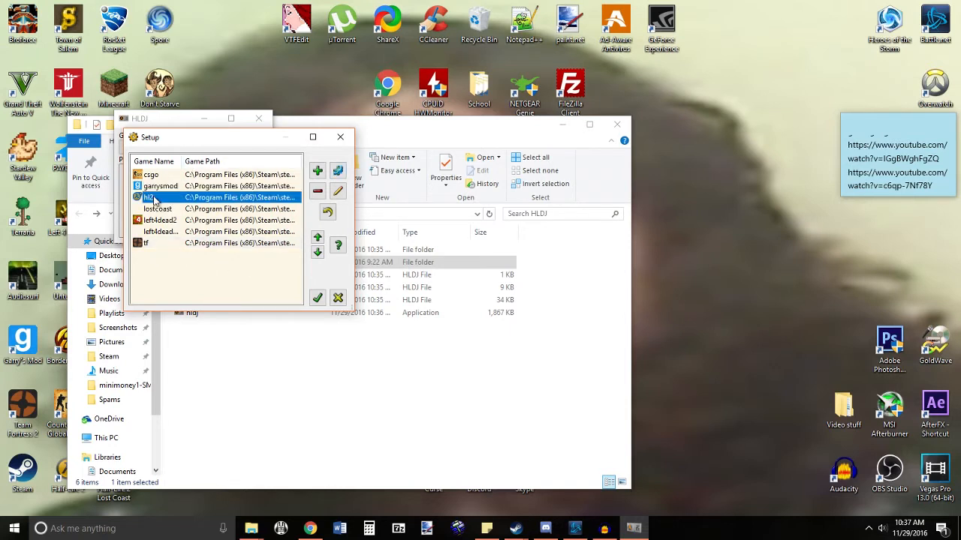
left_click(157, 244)
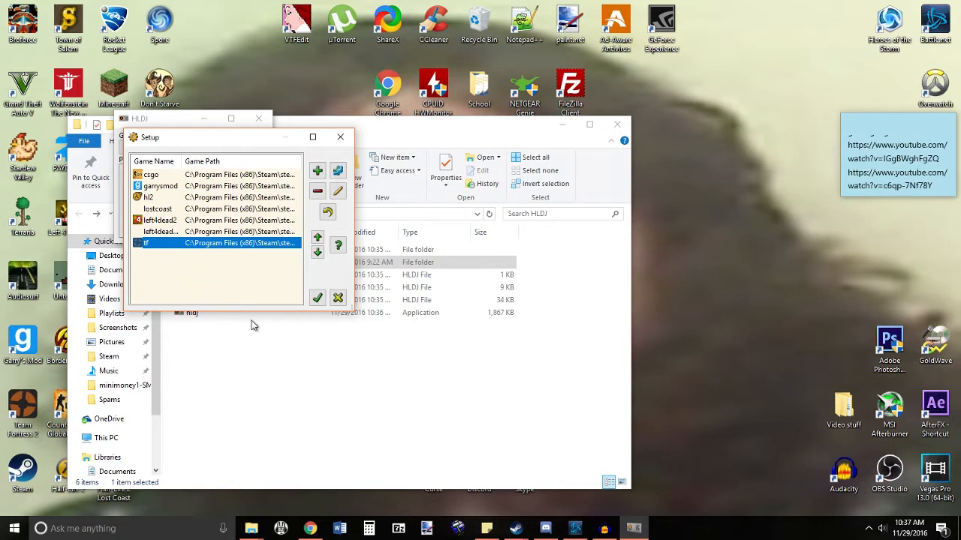
- Confirm the HLDJ setup, accept the recommended options with Launch game application enabled, and pick a different game profile
left_click(317, 298)
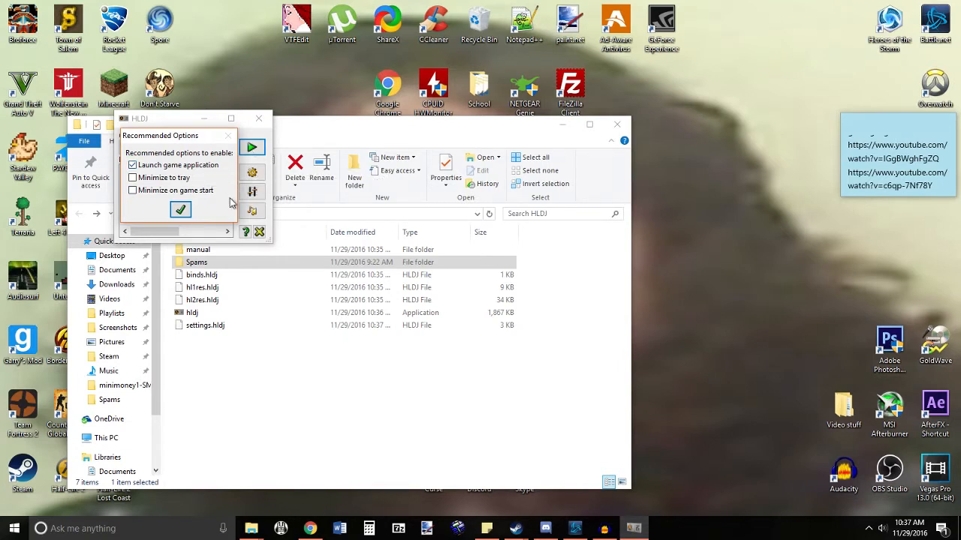
left_click(183, 211)
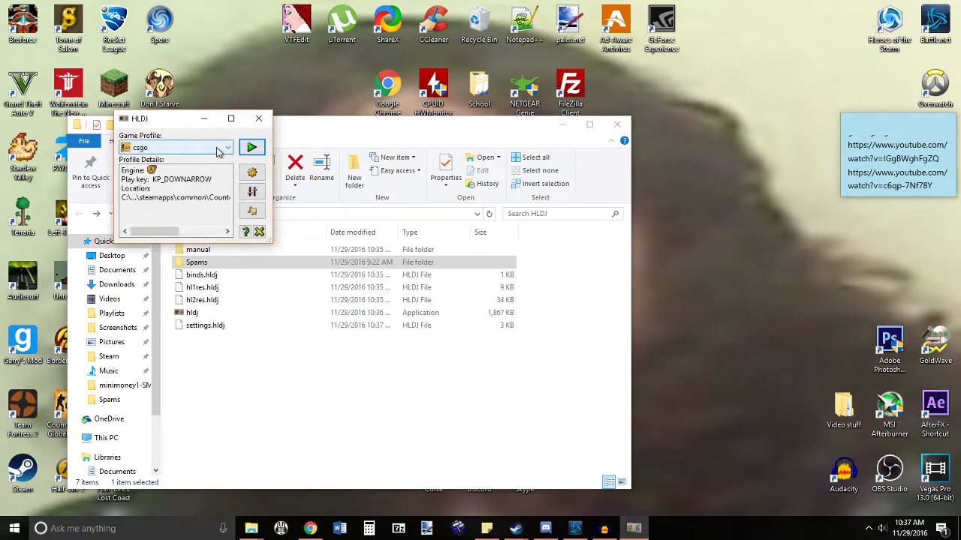
left_click(215, 148)
scroll(183, 184, "down", 1)
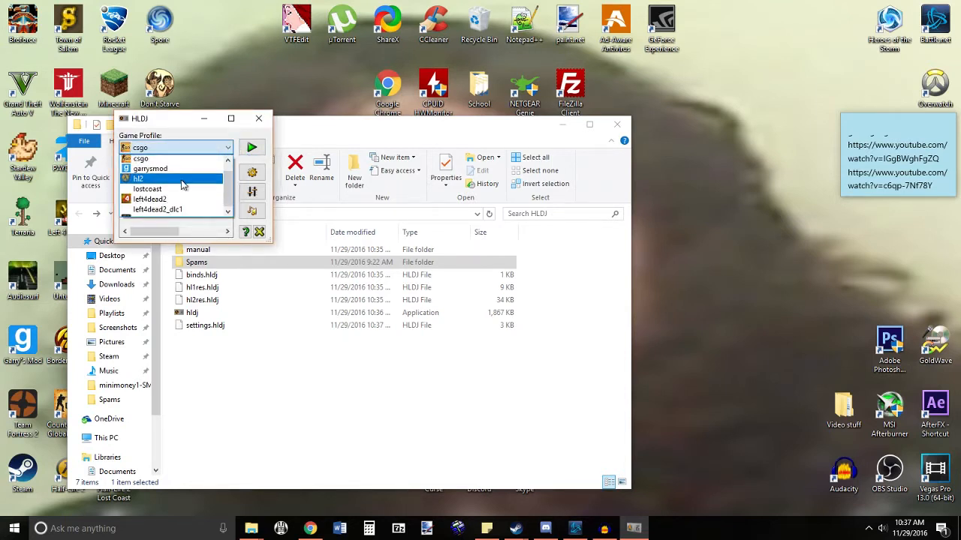
left_click(131, 213)
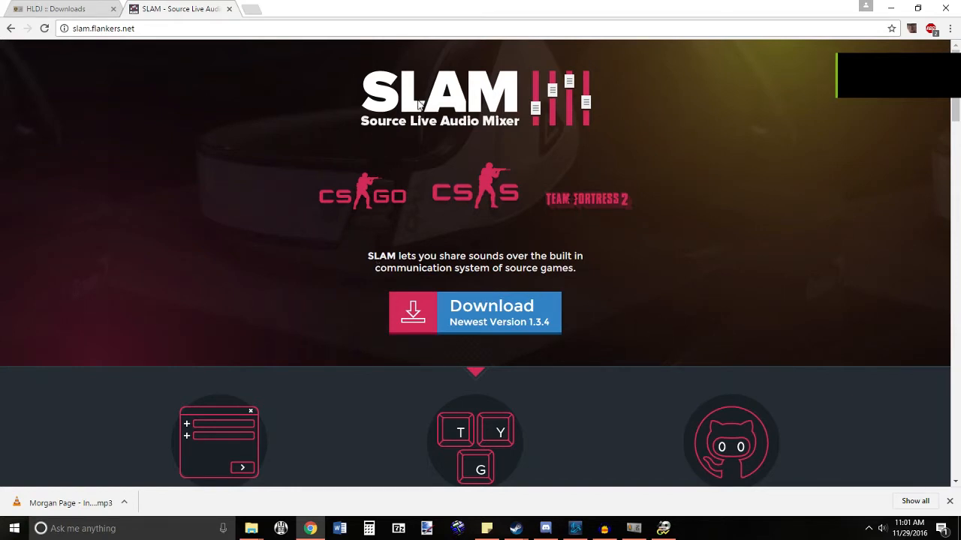
- Look over the SLAM website in the browser and download SLAM version 1.3.4
scroll(579, 248, "down", 2)
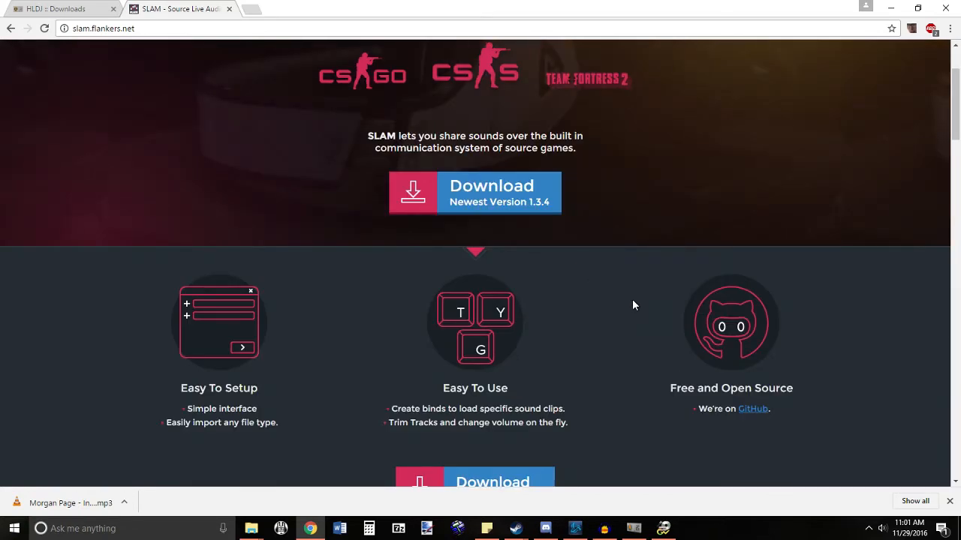
scroll(632, 304, "up", 2)
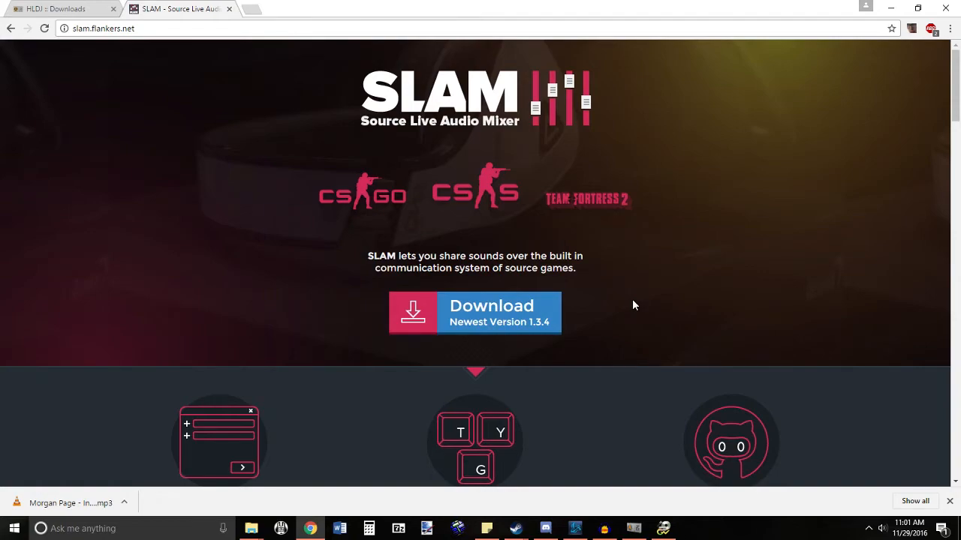
scroll(632, 305, "down", 7)
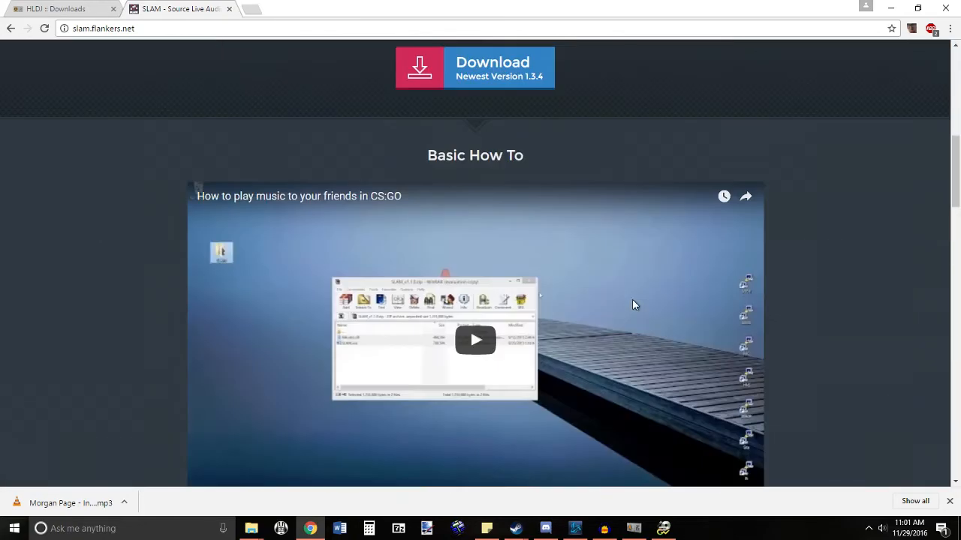
scroll(806, 354, "up", 7)
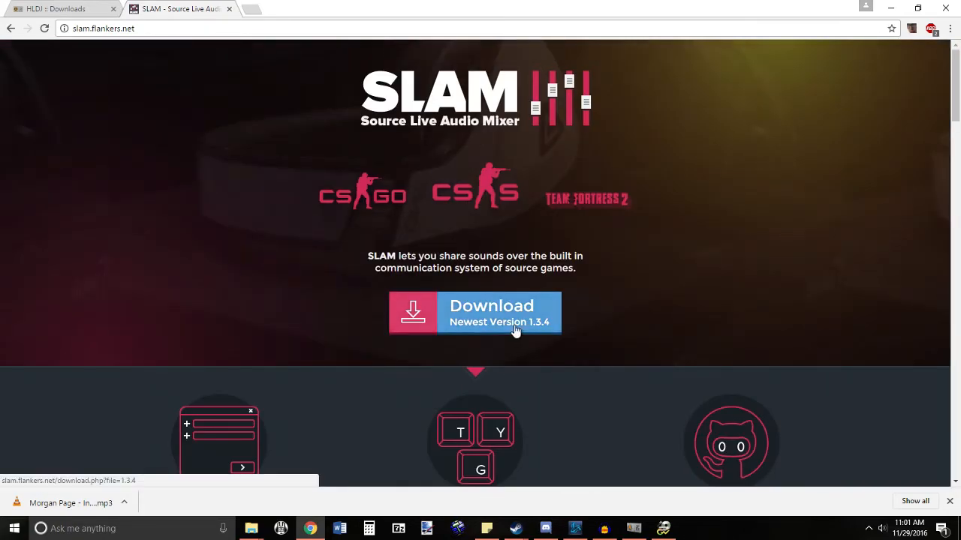
scroll(554, 328, "down", 4)
scroll(566, 325, "up", 4)
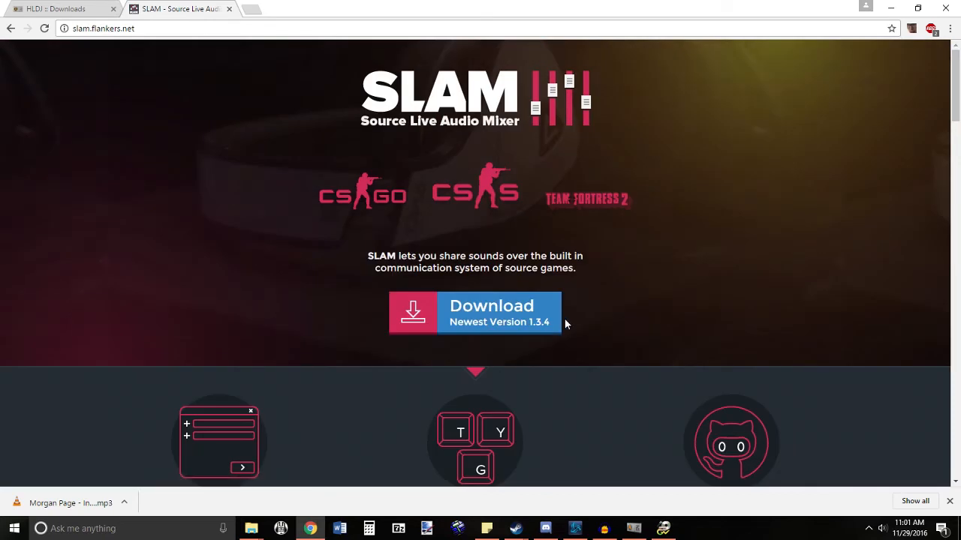
left_click(520, 320)
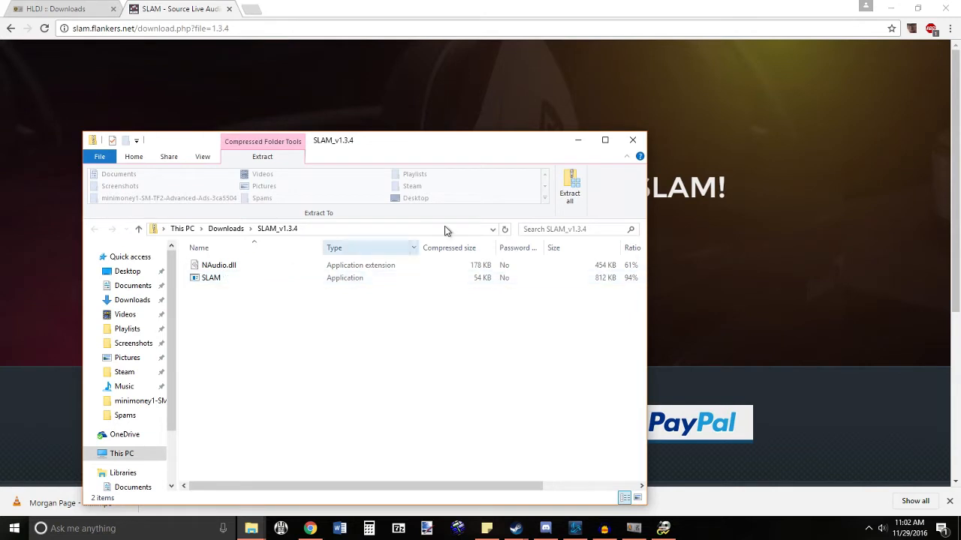
- Start extracting all files of the SLAM_v1.3.4 archive and browse for a destination folder
left_click(574, 189)
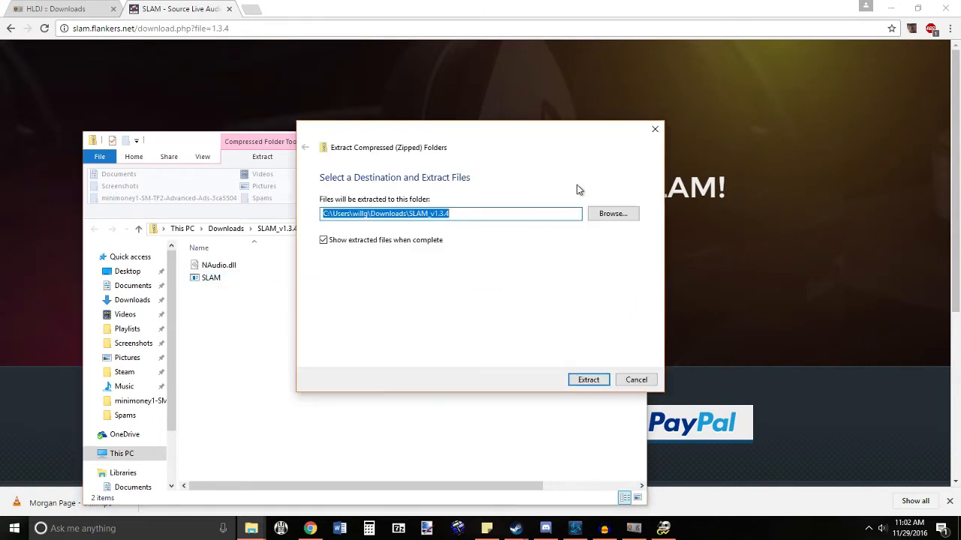
left_click(611, 214)
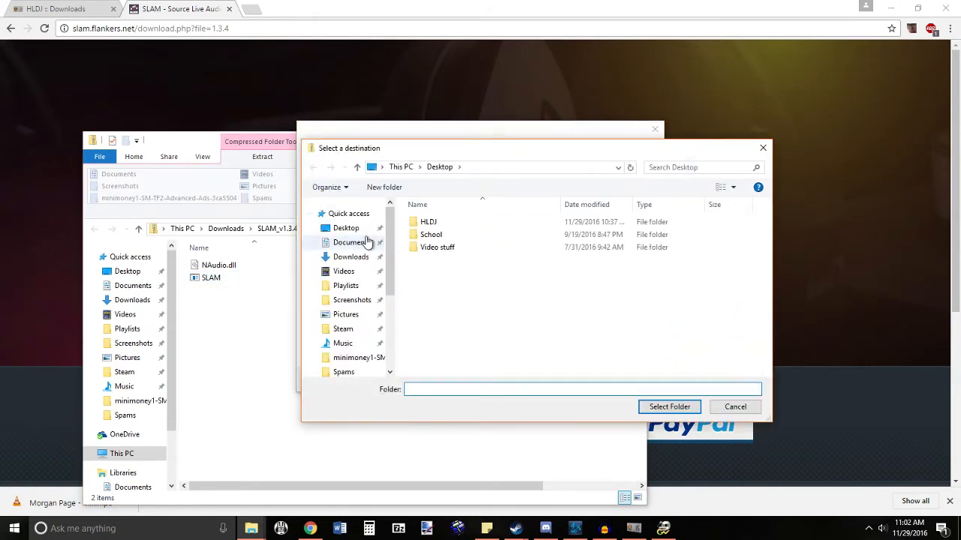
type("SLAM")
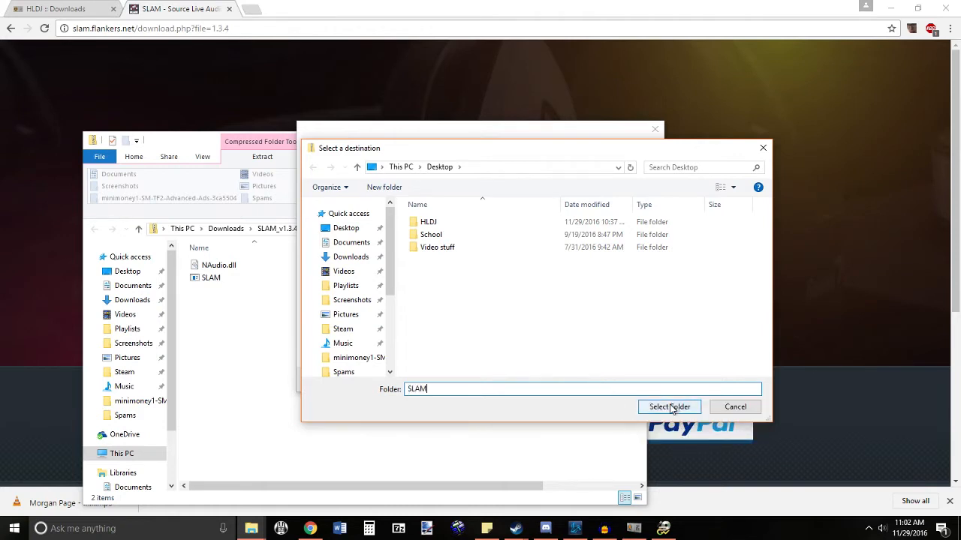
left_click(671, 408)
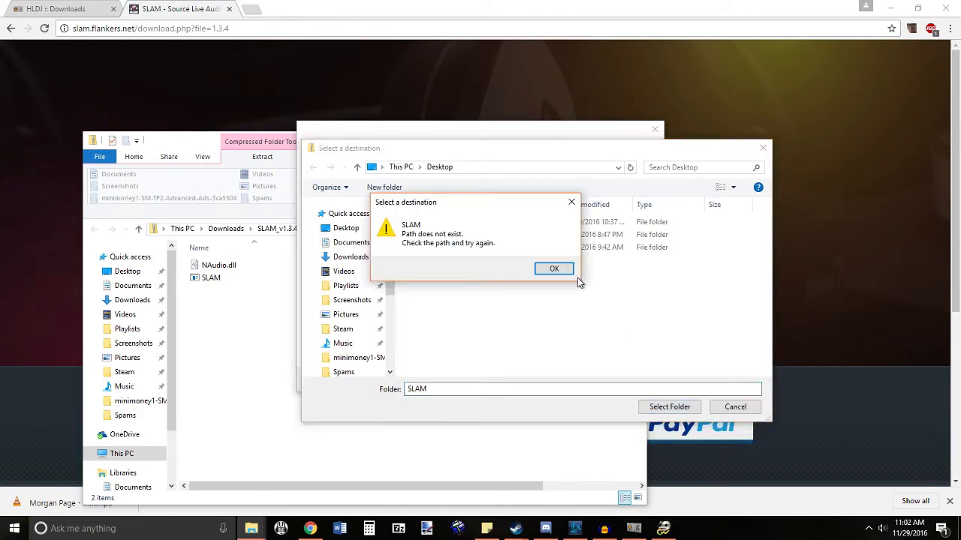
left_click(552, 269)
double_click(498, 388)
key("BackSpace")
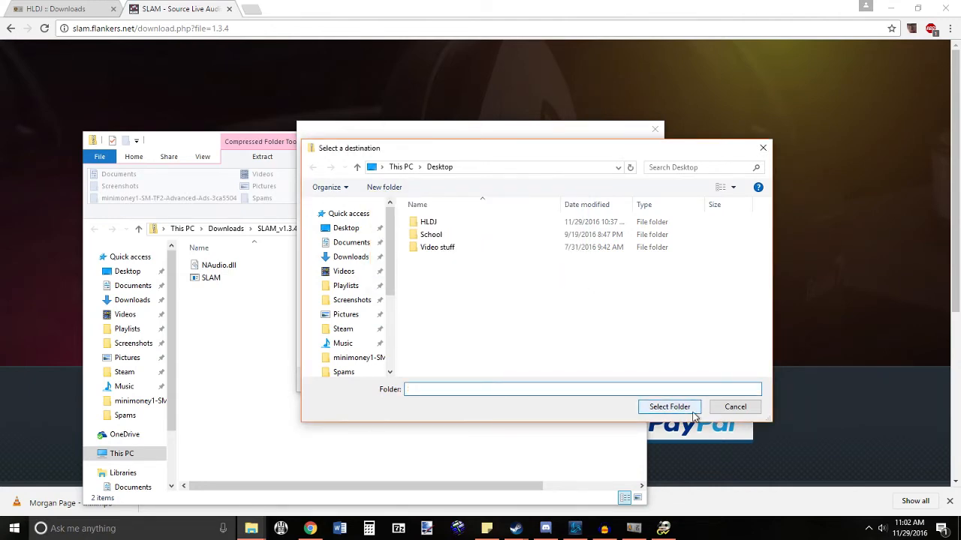
- Choose the Desktop as the destination and extract the SLAM files there
left_click(669, 406)
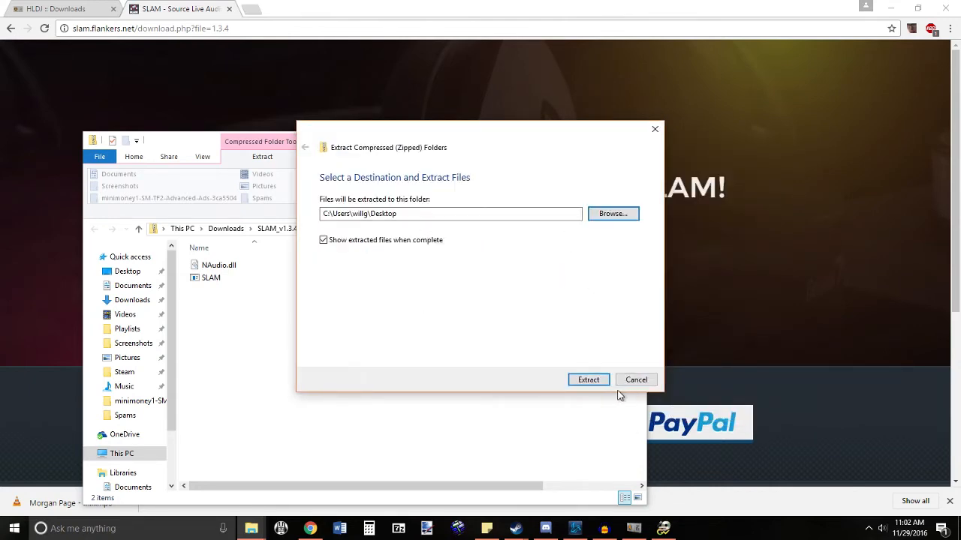
left_click(590, 381)
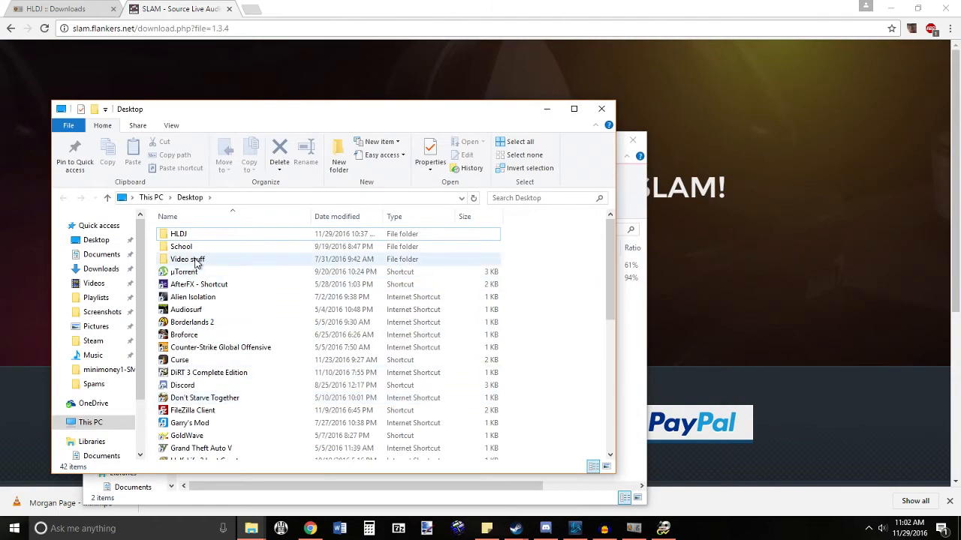
- Clear the desktop by minimizing the browser and both folder windows, and close GoldWave without saving the track's changes
left_click(891, 8)
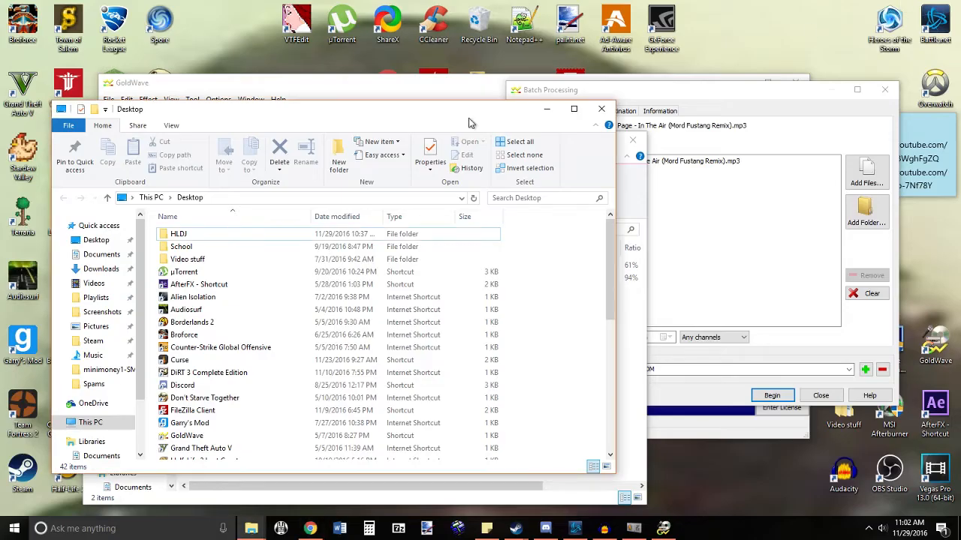
left_click(547, 110)
left_click(577, 140)
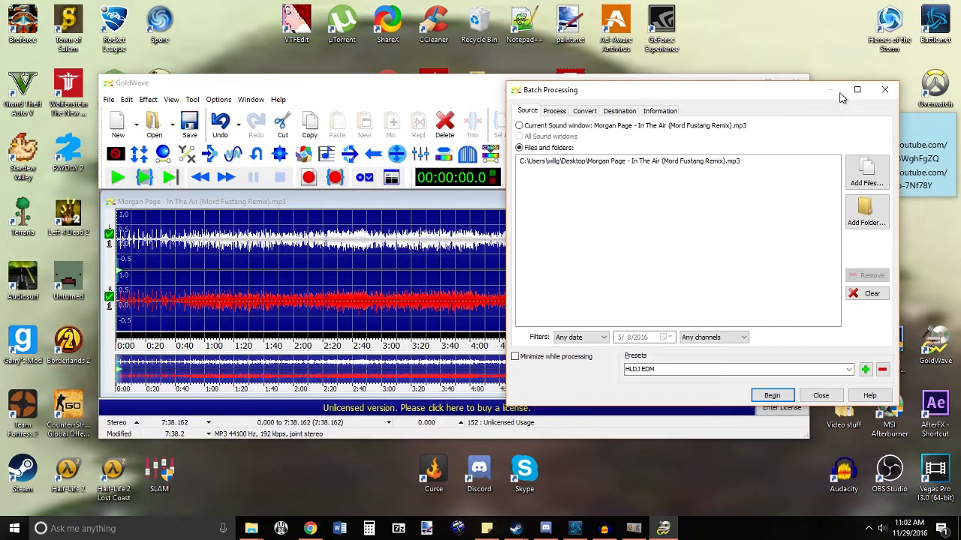
left_click(885, 89)
left_click(795, 83)
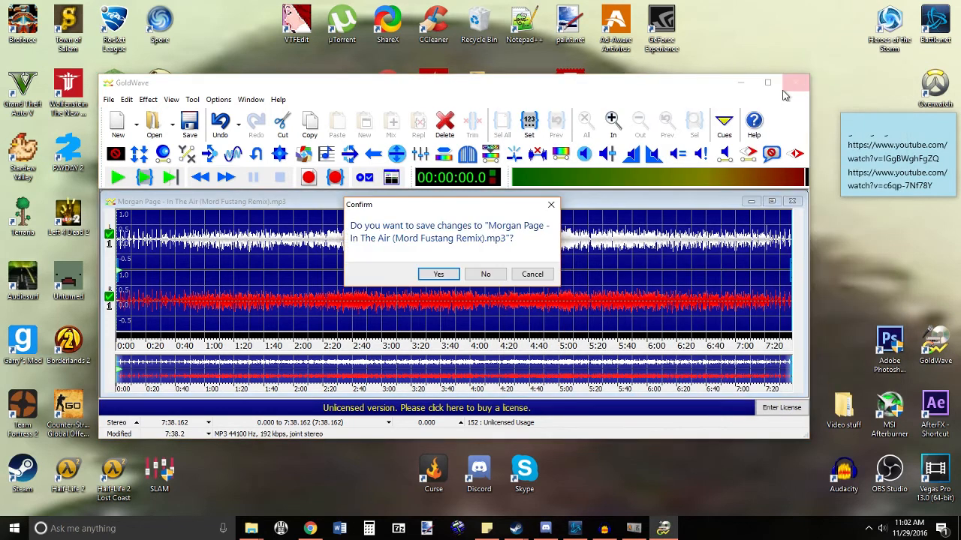
left_click(486, 274)
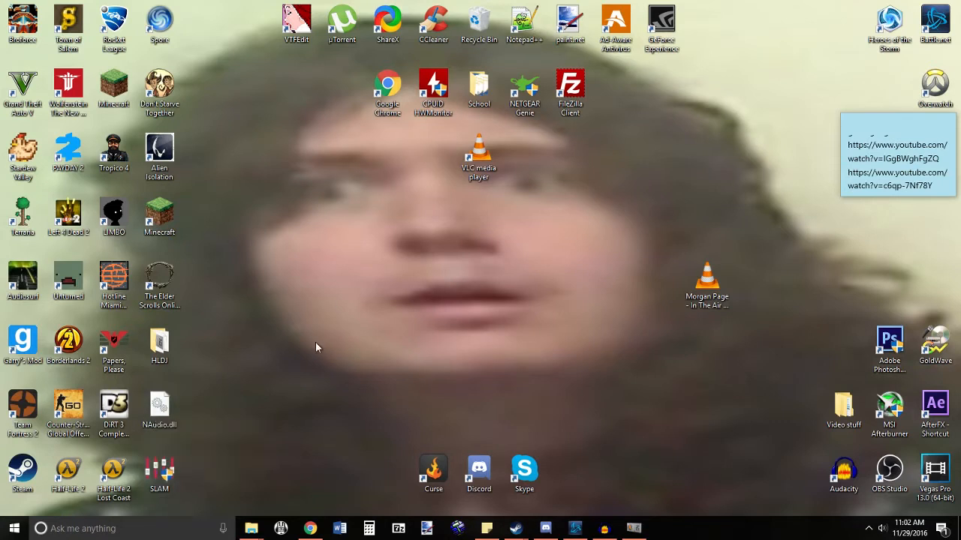
- Create a desktop folder named SLAM and move the SLAM application and NAudio.dll into it
right_click(208, 470)
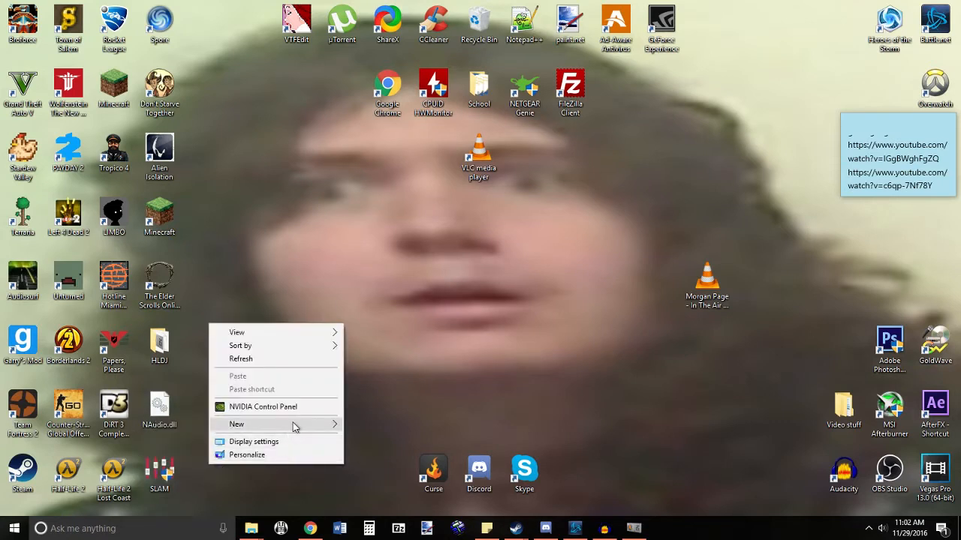
mouse_move(298, 427)
left_click(416, 262)
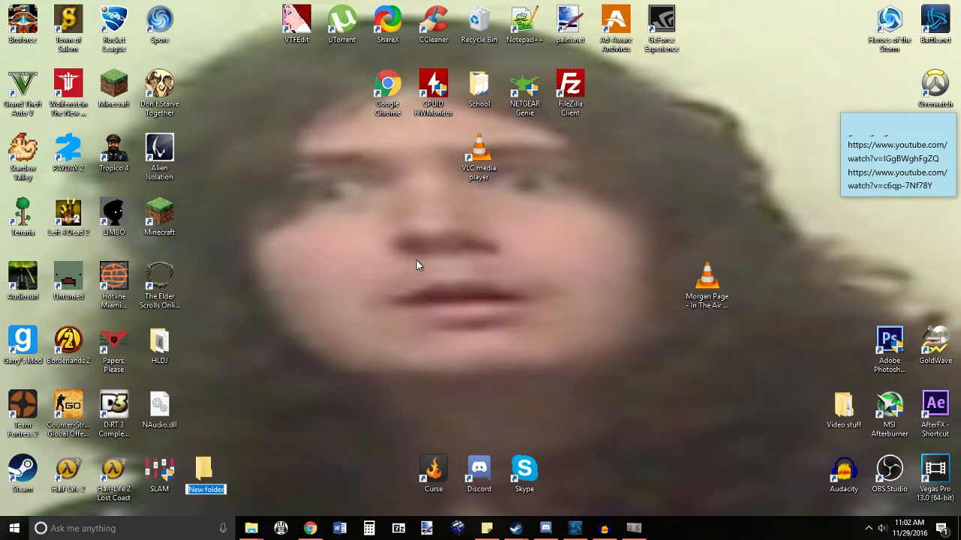
type("SLAM")
key("Return")
left_click_drag(162, 487, 200, 484)
left_click_drag(164, 425, 203, 471)
- Run SLAM from its new folder, allowing it to make changes to the device, and set the game to Team Fortress 2
double_click(204, 472)
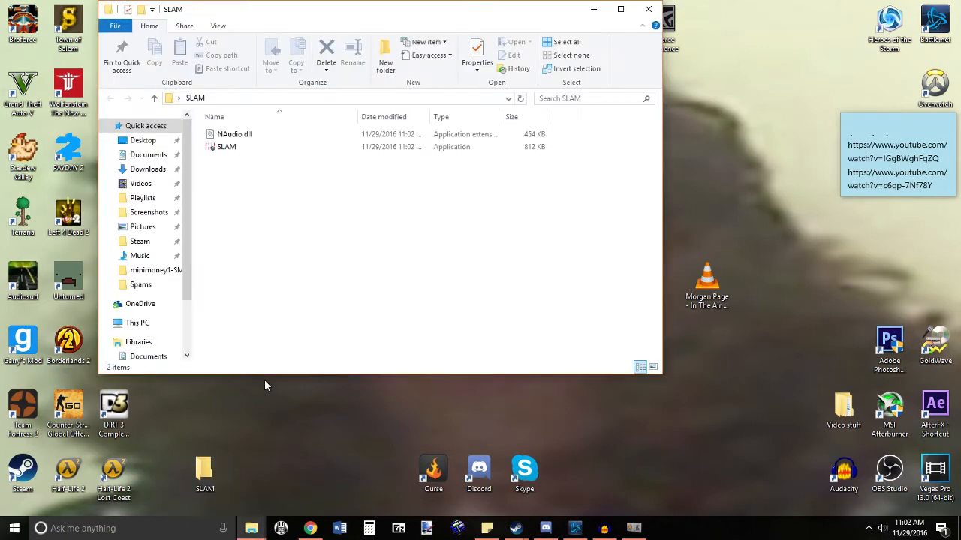
double_click(222, 147)
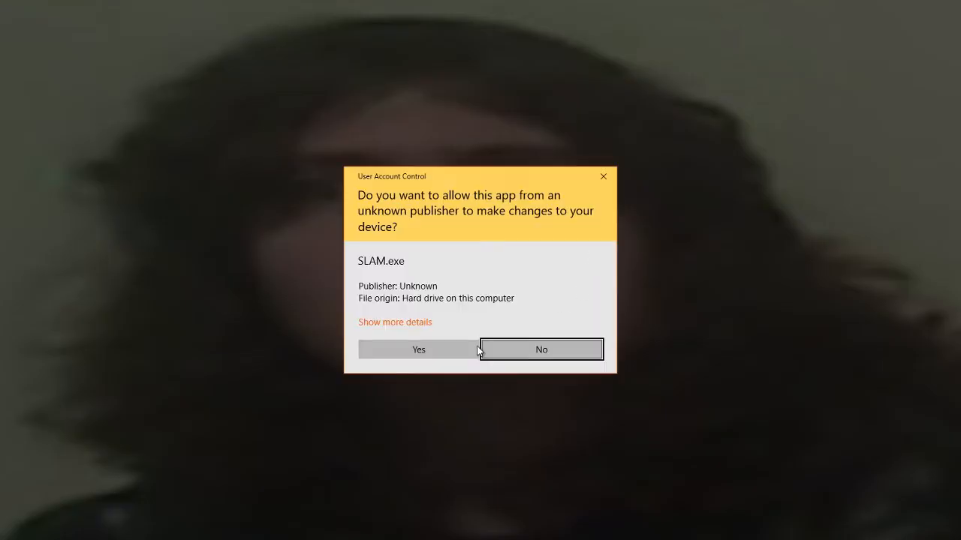
left_click(423, 350)
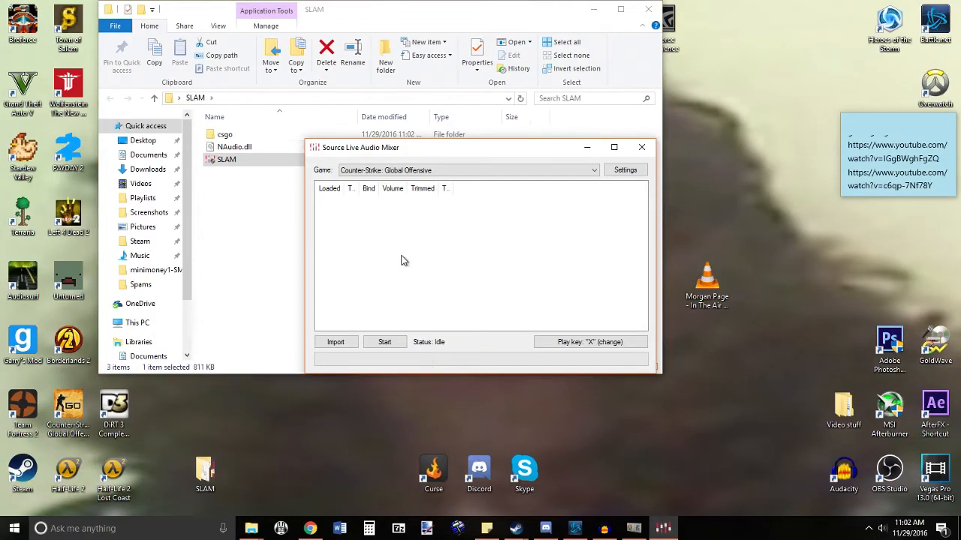
left_click(593, 170)
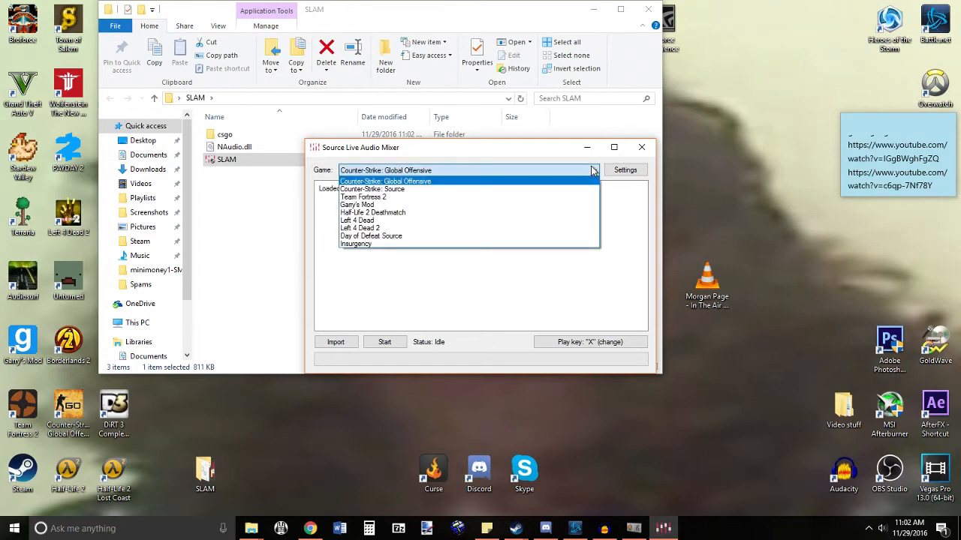
left_click(435, 199)
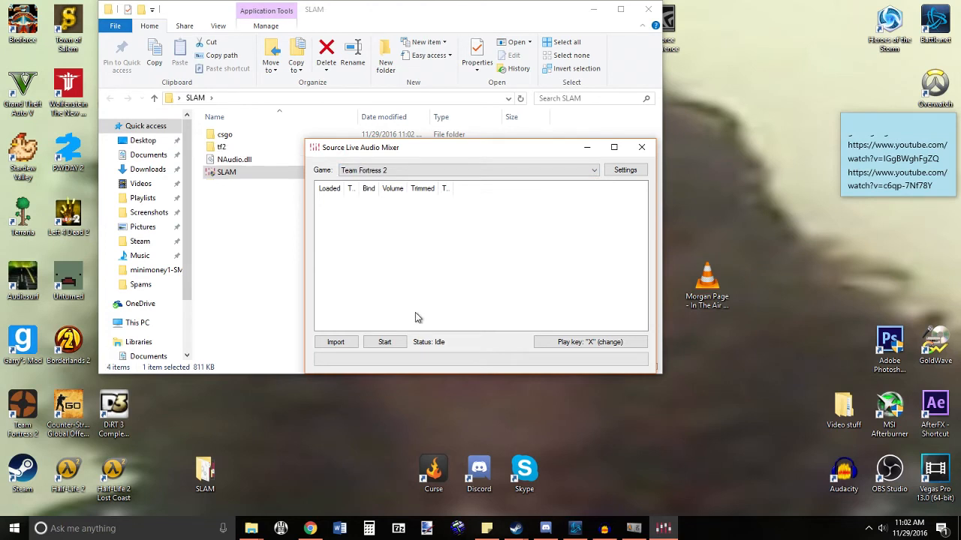
- Import the track Morgan Page - In The Air (Mord Fustang Remix) from the Desktop into SLAM and close the conversion message
left_click(350, 343)
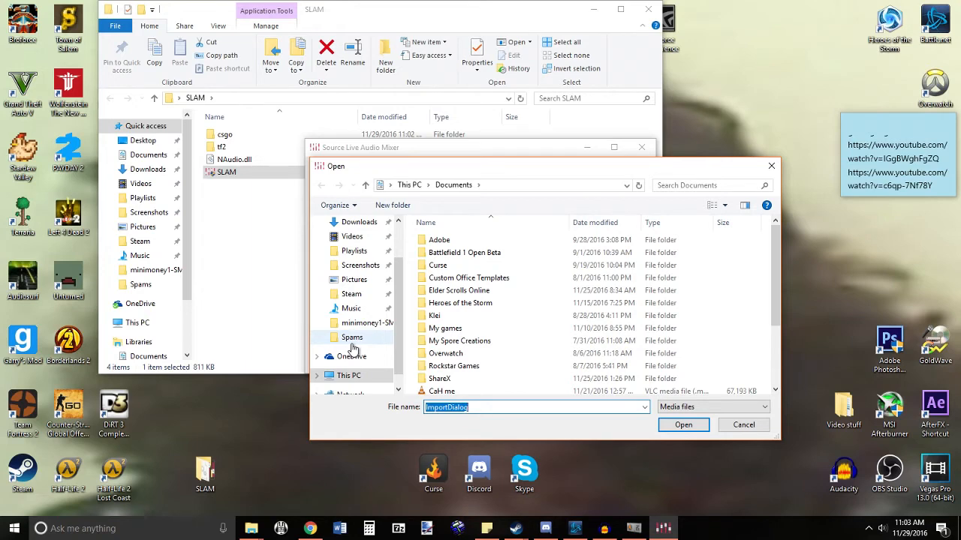
scroll(352, 347, "up", 3)
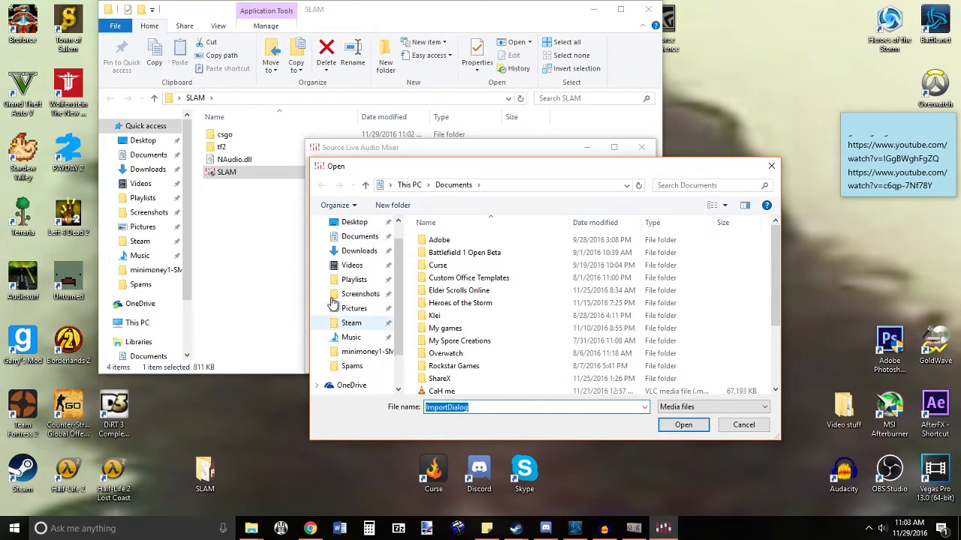
left_click(354, 275)
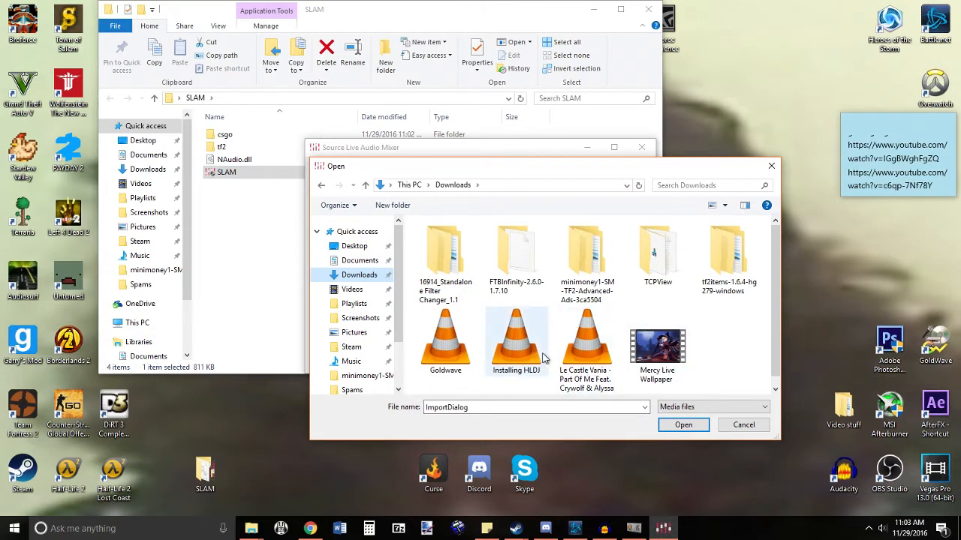
left_click(349, 247)
scroll(538, 333, "down", 6)
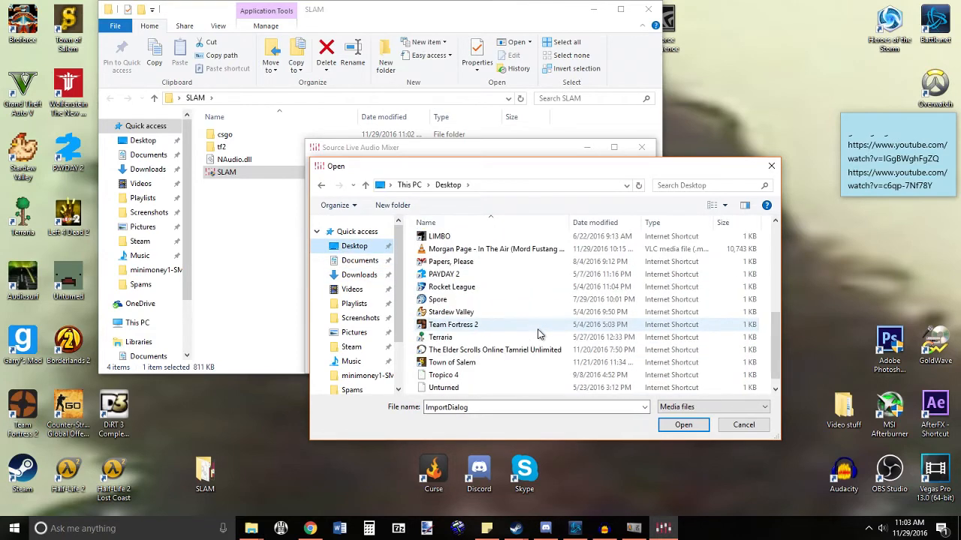
scroll(538, 334, "up", 2)
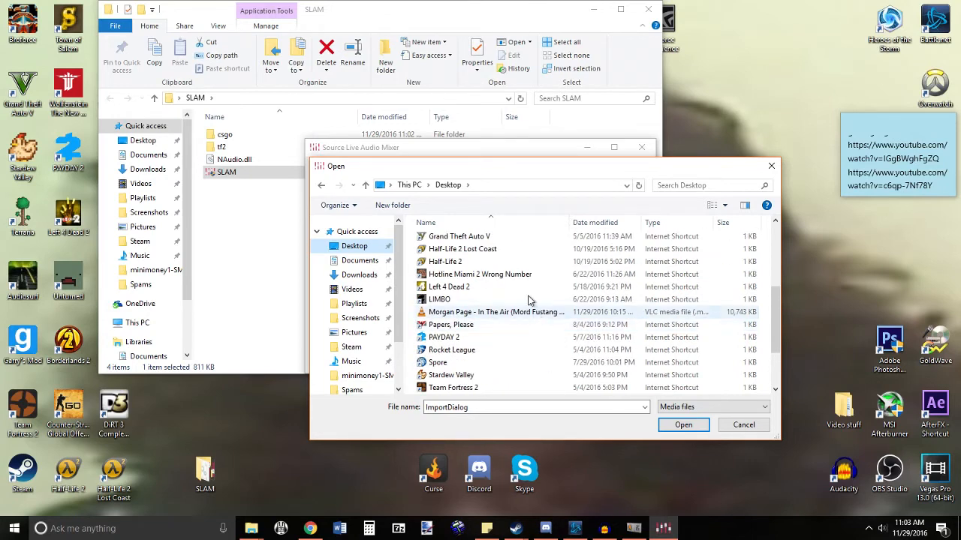
double_click(516, 314)
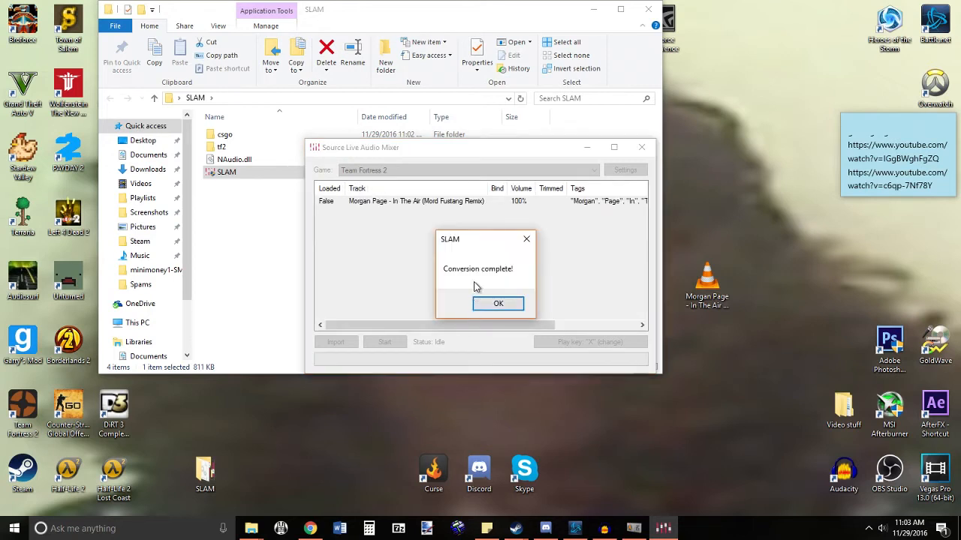
left_click(498, 304)
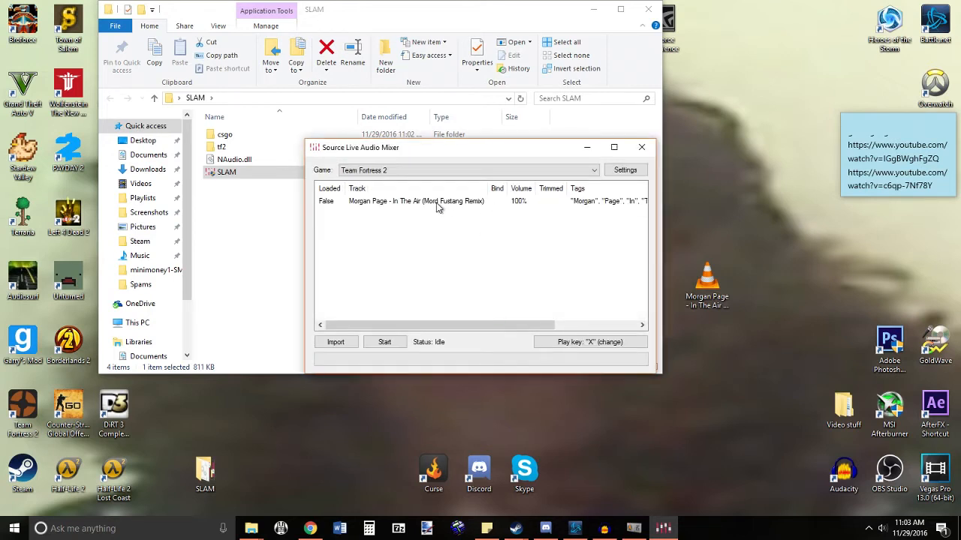
- Set the volume of the Morgan Page - In The Air track in SLAM to 85
right_click(438, 207)
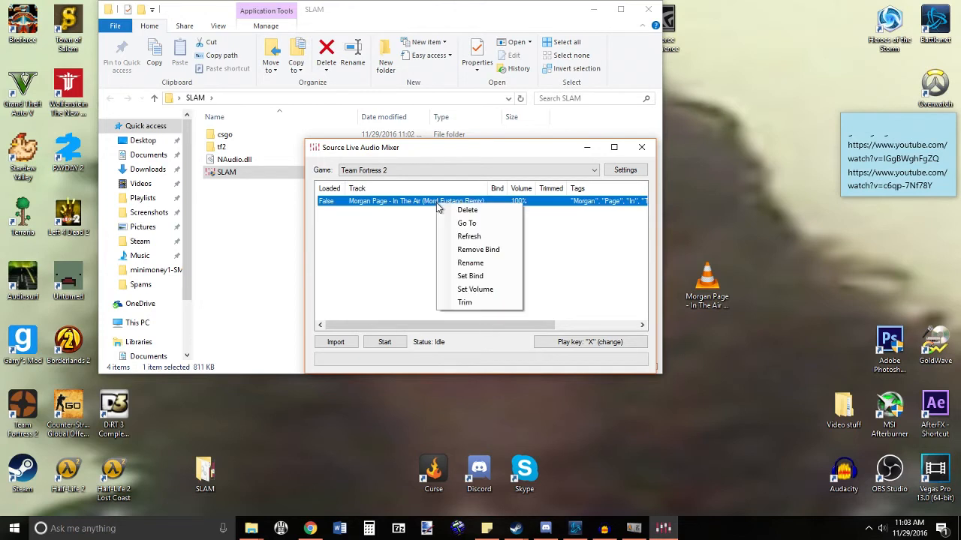
left_click(481, 292)
left_click_drag(431, 275, 214, 275)
type("8")
type("0")
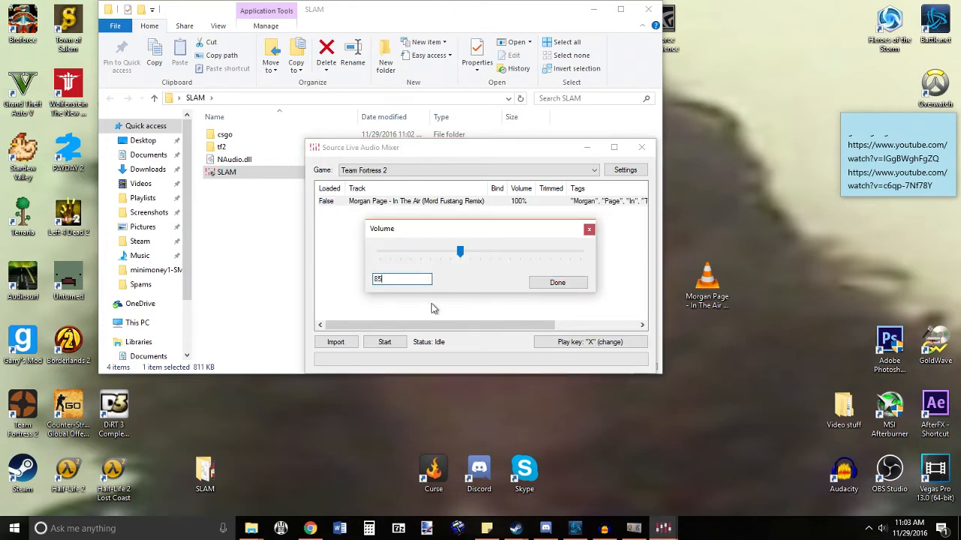
left_click(550, 284)
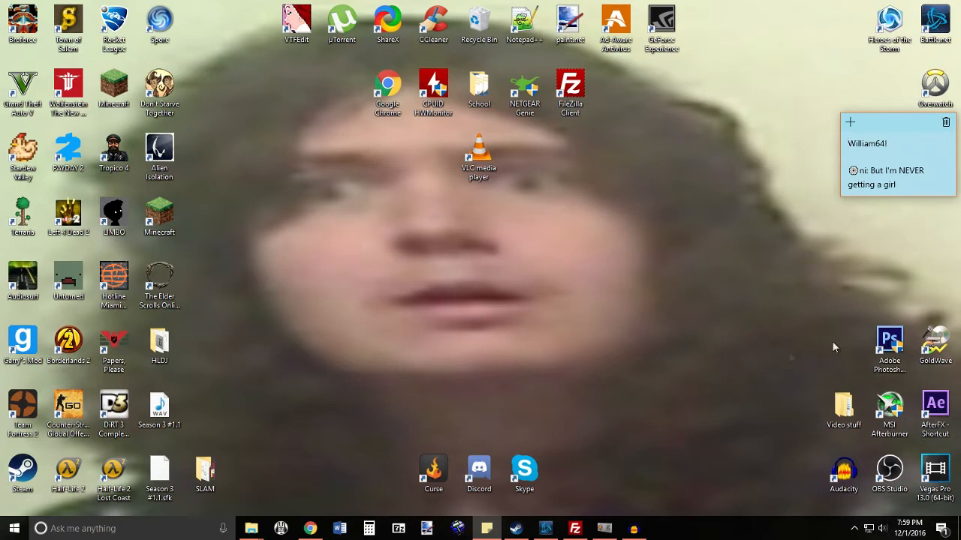
- Launch GoldWave, dismiss its help window, and open the audio file Morgan Page - In the Air (MF Remix).mp3
left_click(914, 281)
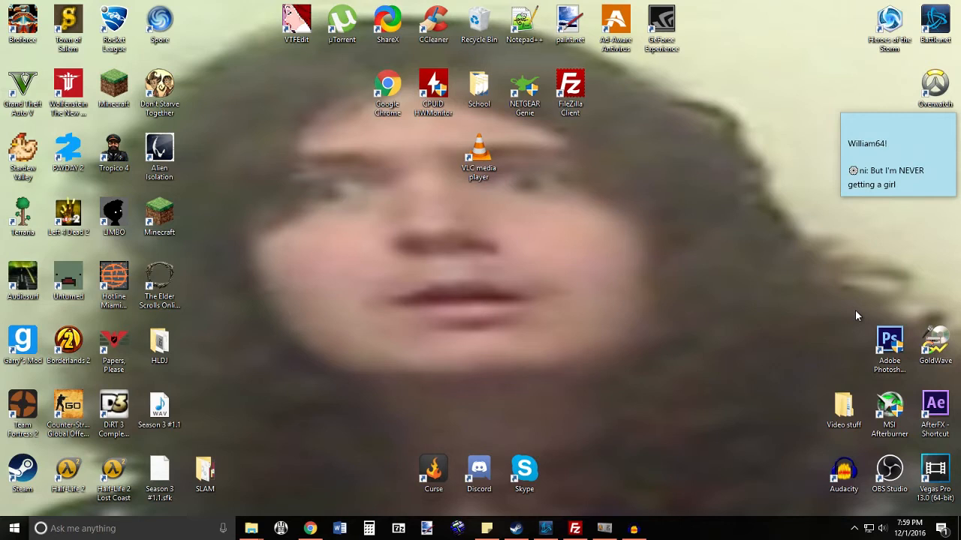
double_click(935, 345)
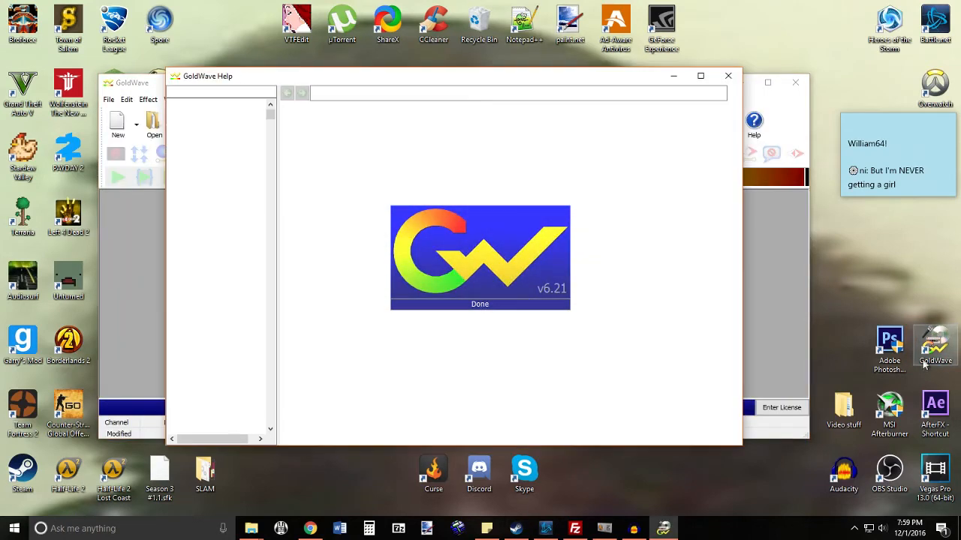
left_click(728, 76)
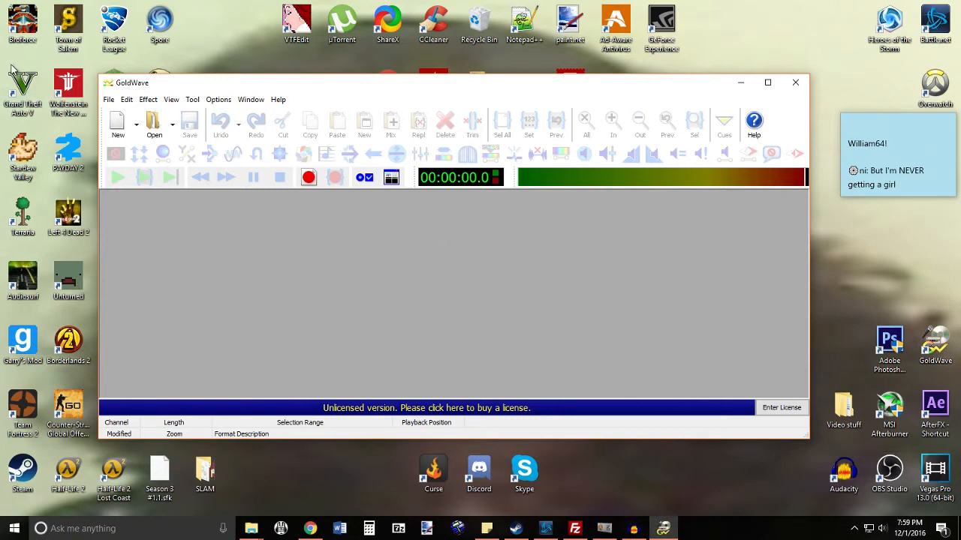
left_click(108, 99)
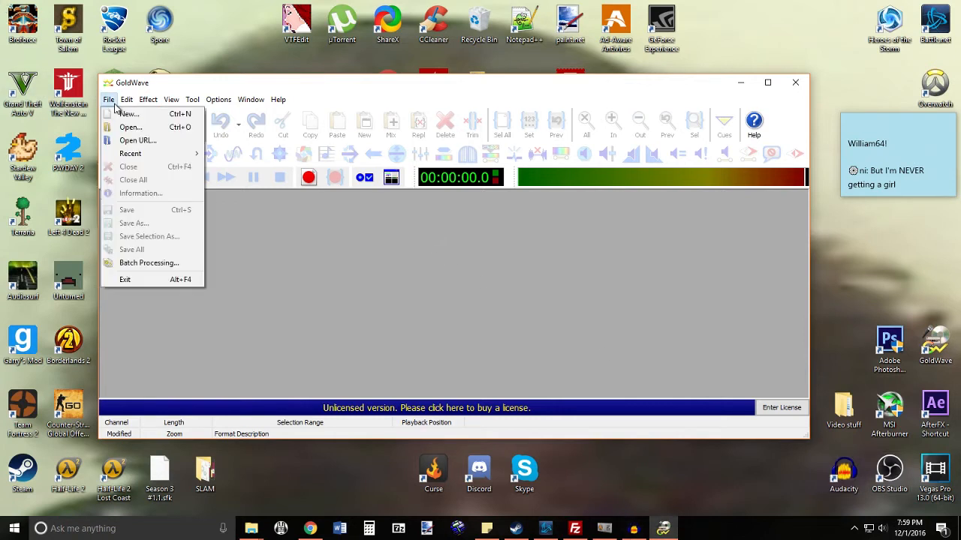
left_click(418, 90)
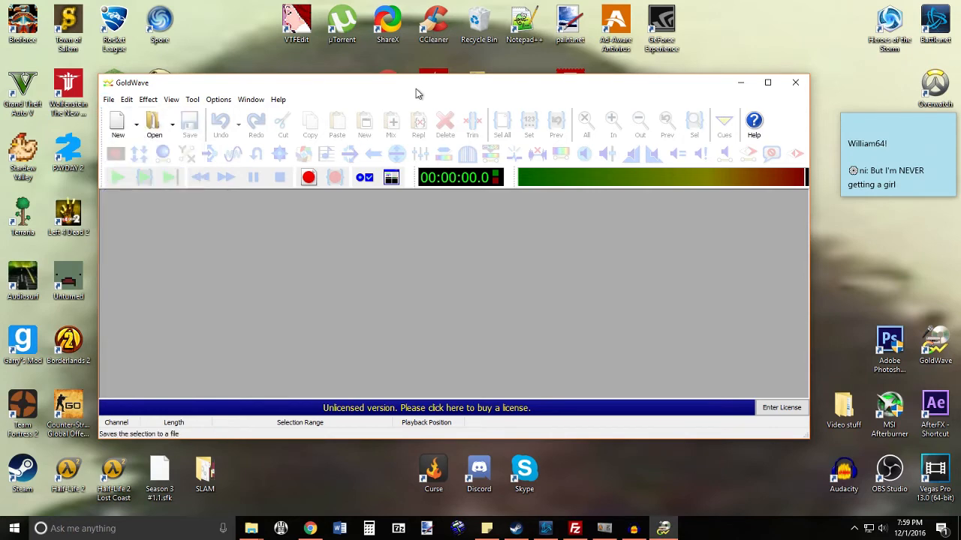
left_click(109, 99)
left_click(117, 127)
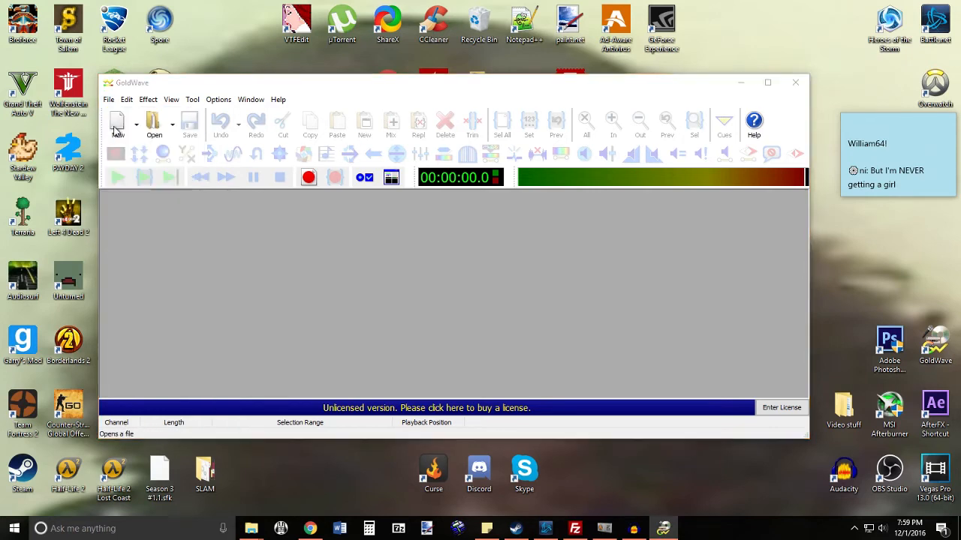
double_click(617, 293)
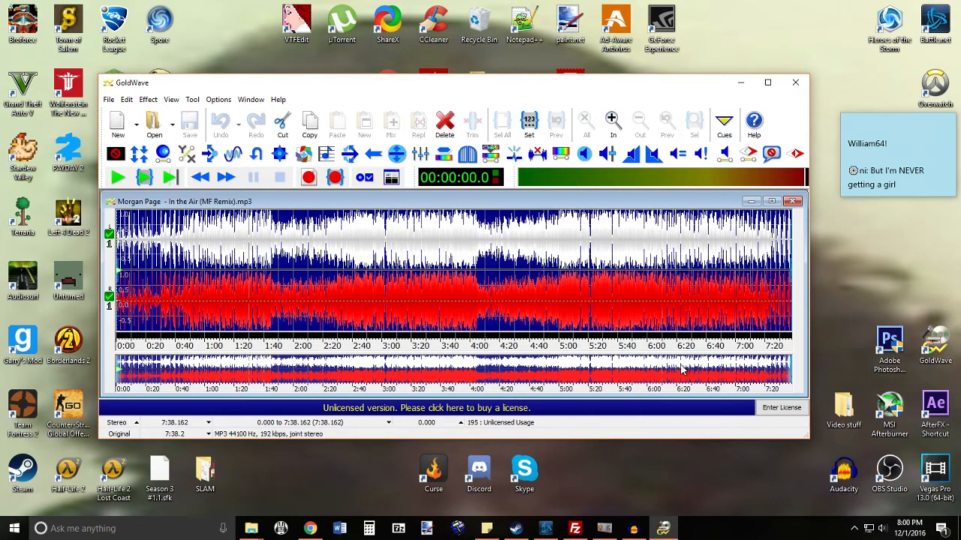
- Start the Match Volume effect on the whole track and set the average level to -27.00 dB
left_click(148, 100)
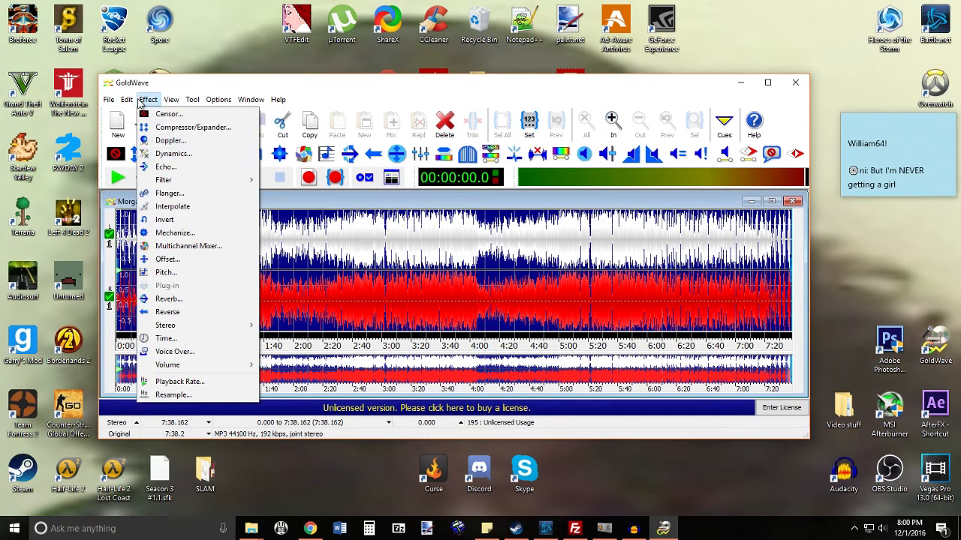
mouse_move(221, 364)
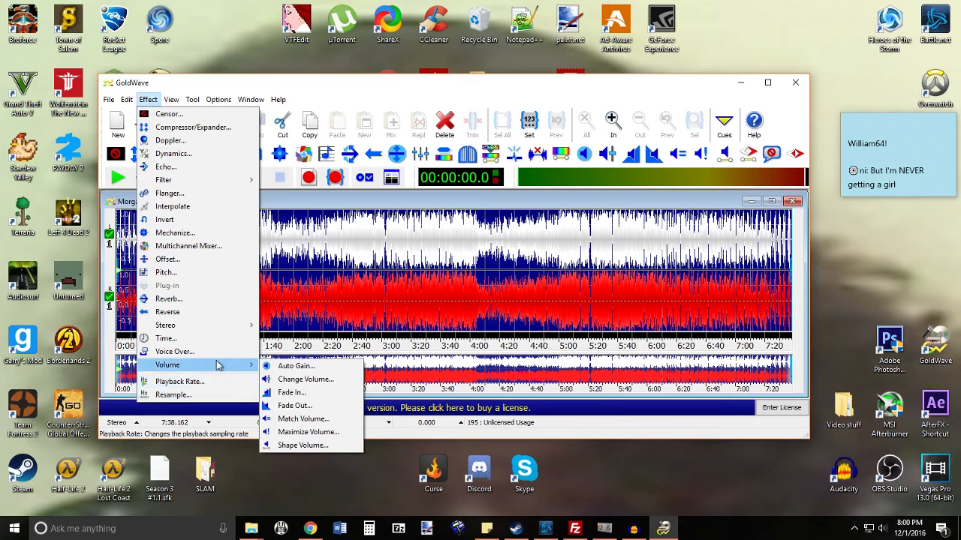
left_click(330, 419)
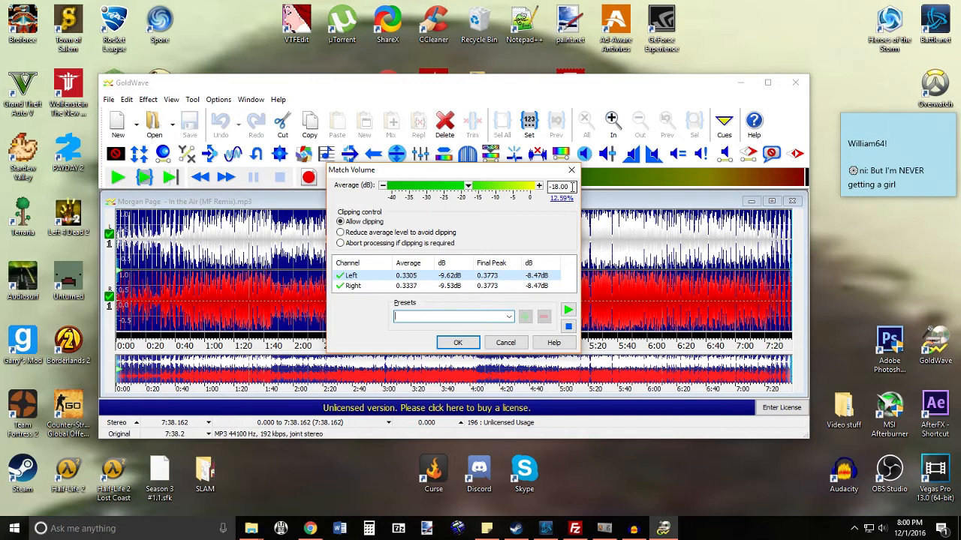
double_click(572, 187)
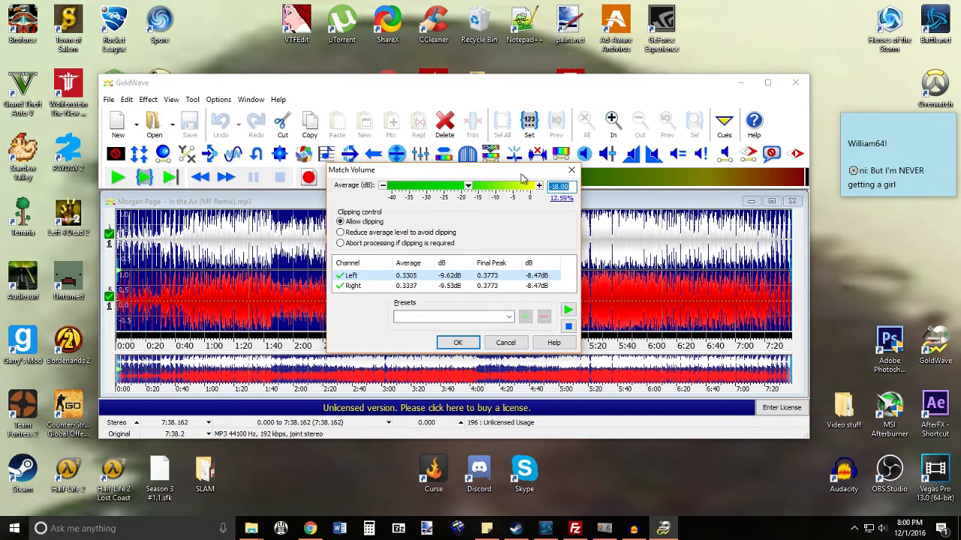
type("-27")
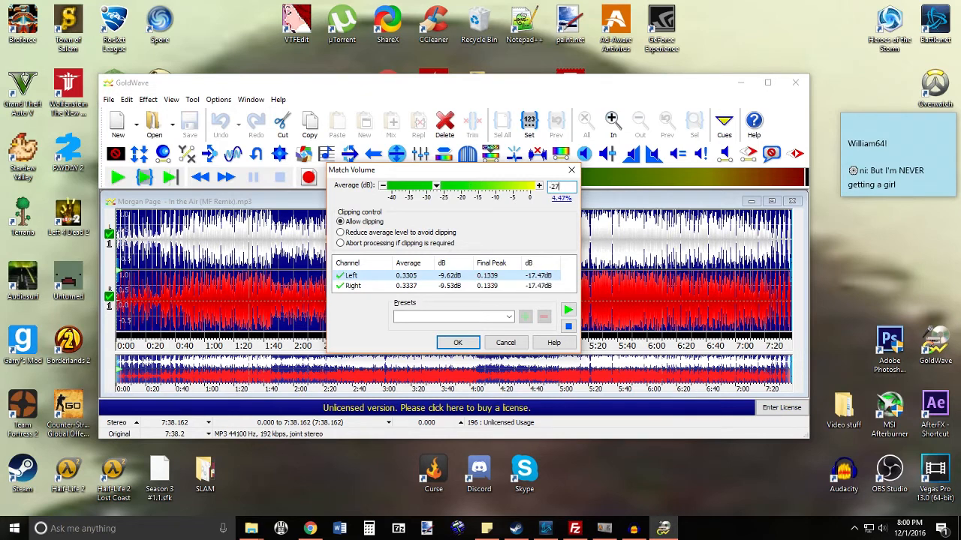
type(".00")
- Choose reducing the average level to avoid clipping, save the settings over the preset HLDJ EDM, and apply Match Volume
left_click(465, 318)
type("HLDJ EDM")
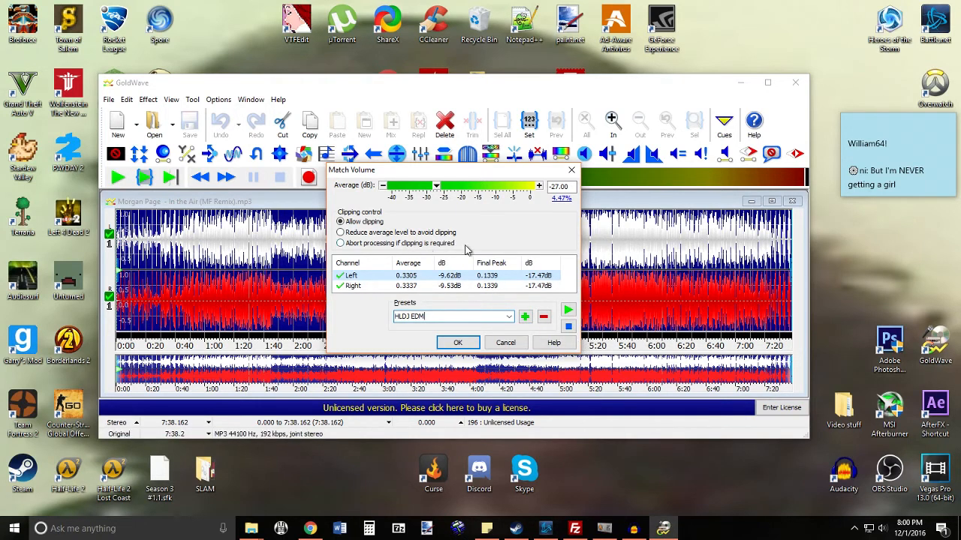
left_click(402, 232)
left_click(525, 316)
left_click(484, 274)
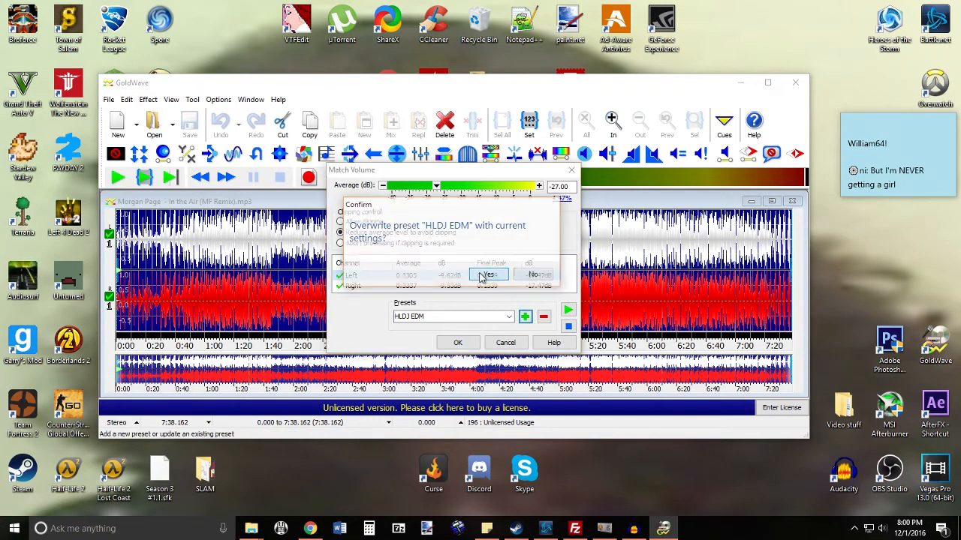
left_click(457, 343)
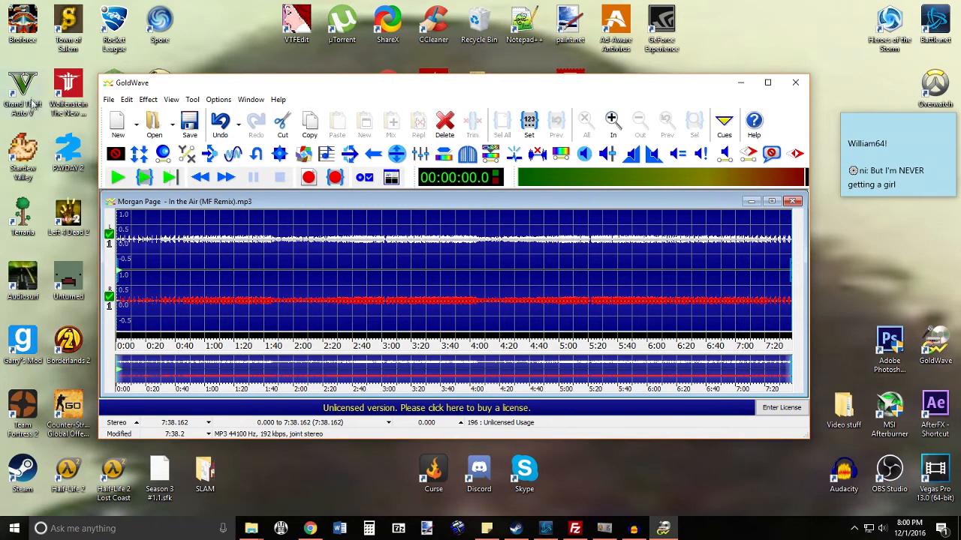
- Start the Bandpass/stop filter and set its initial frequency range from 75 to 5512 Hz with a steepness of 3
left_click(109, 100)
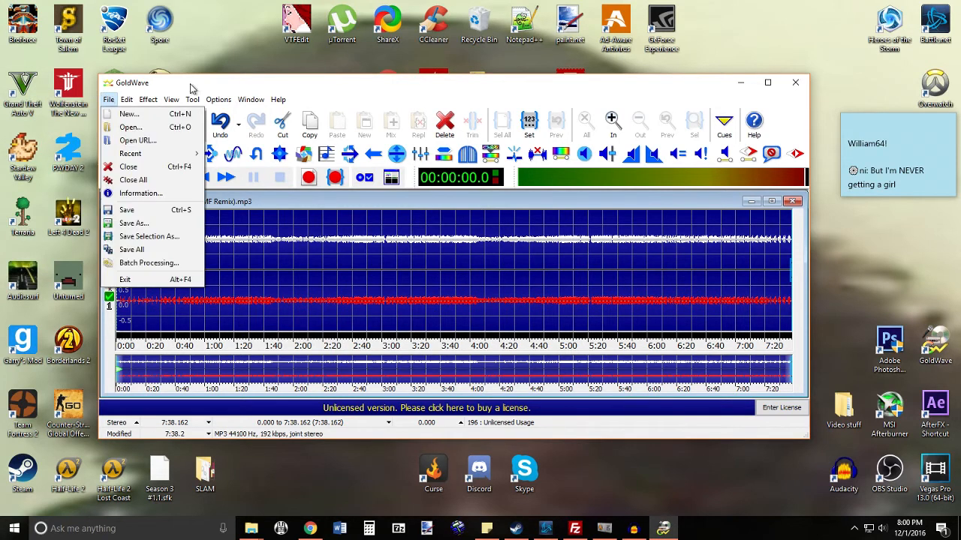
mouse_move(148, 102)
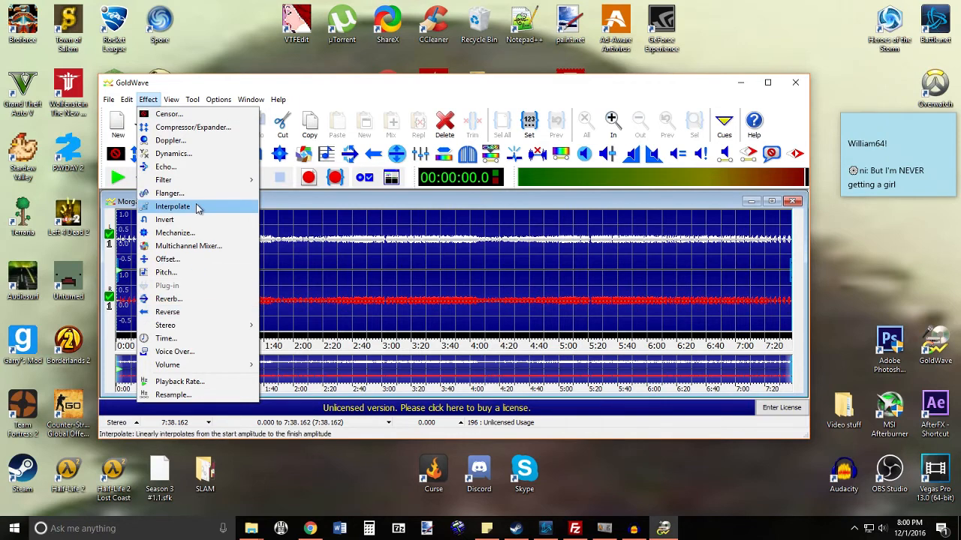
mouse_move(225, 180)
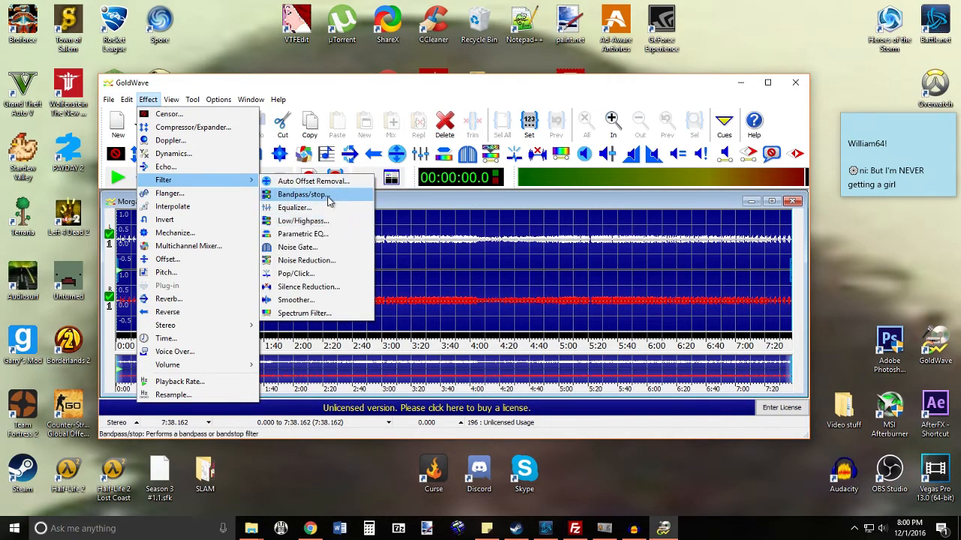
left_click(328, 195)
double_click(535, 162)
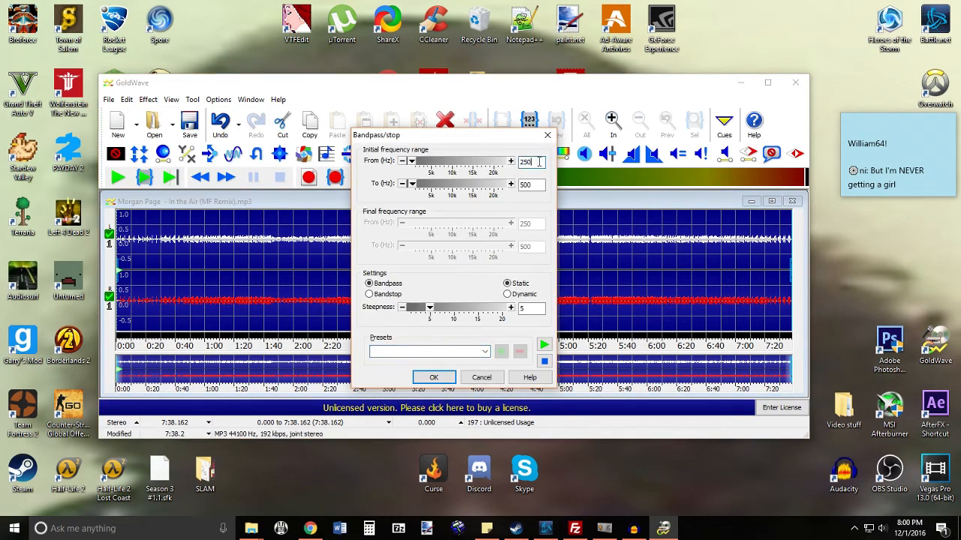
type("75")
double_click(535, 184)
type("5512")
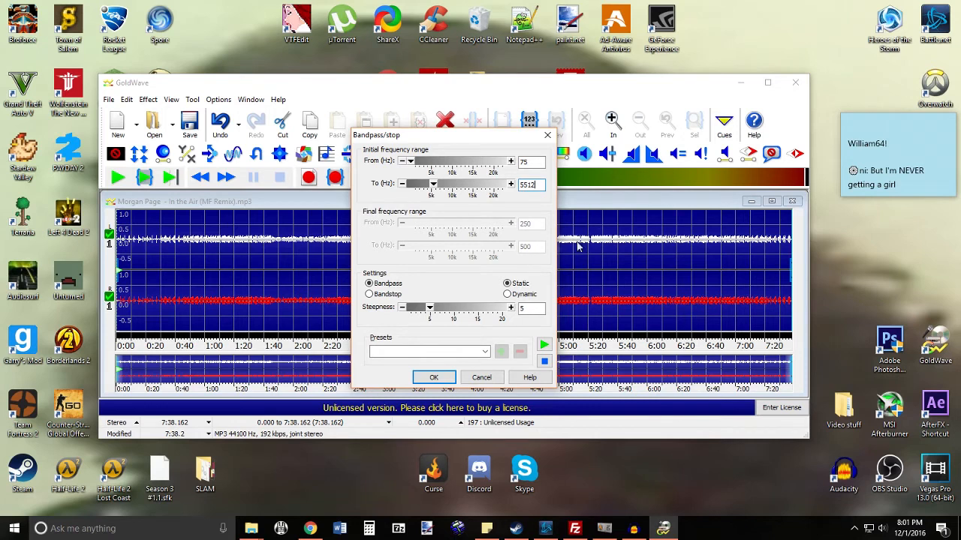
double_click(525, 309)
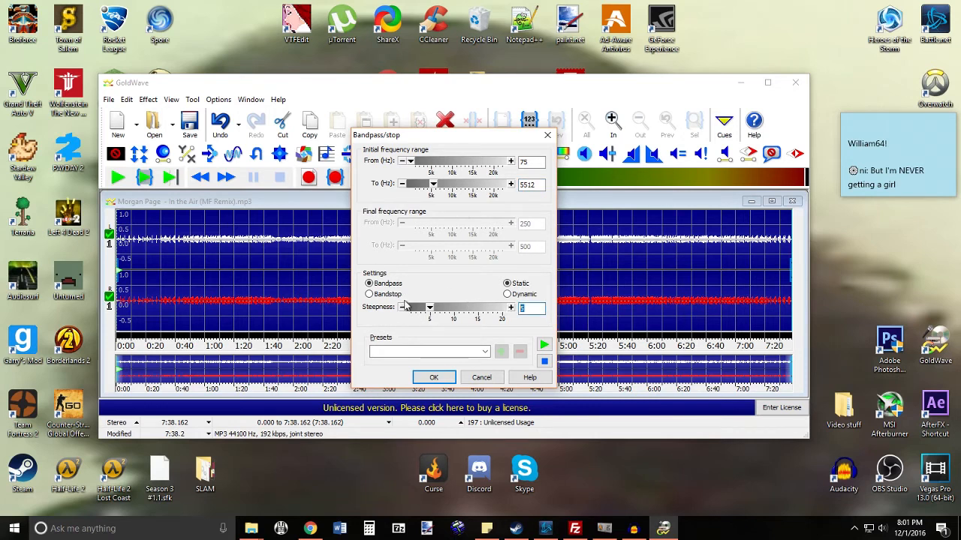
type("3")
- Save the bandpass settings over the preset HLDJ EDM and apply the filter to the track
left_click(470, 351)
type("HL")
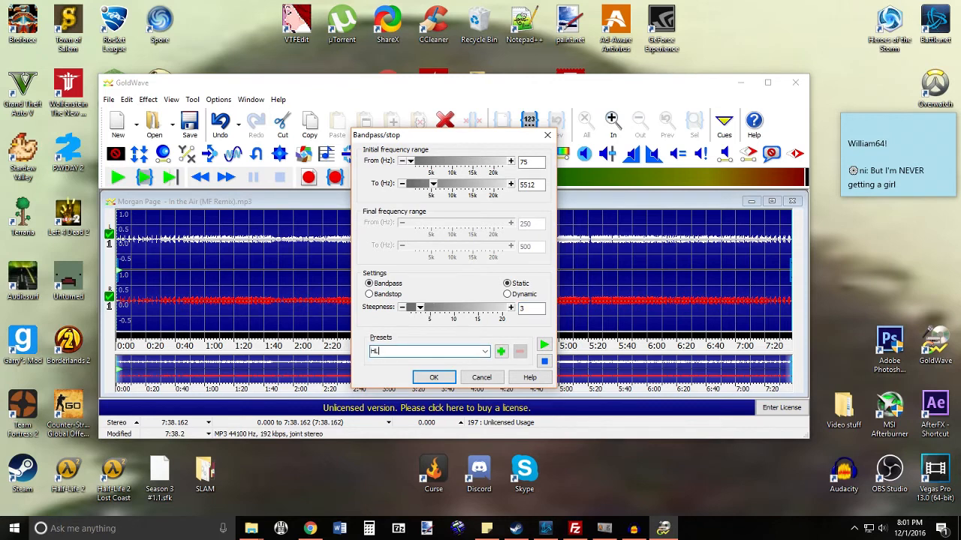
type("DJ EDM")
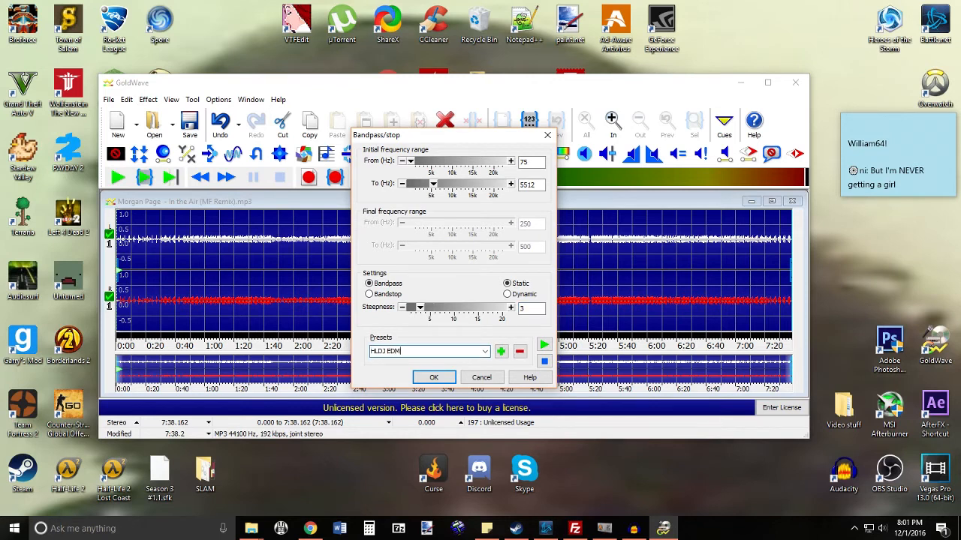
left_click(501, 351)
left_click(489, 273)
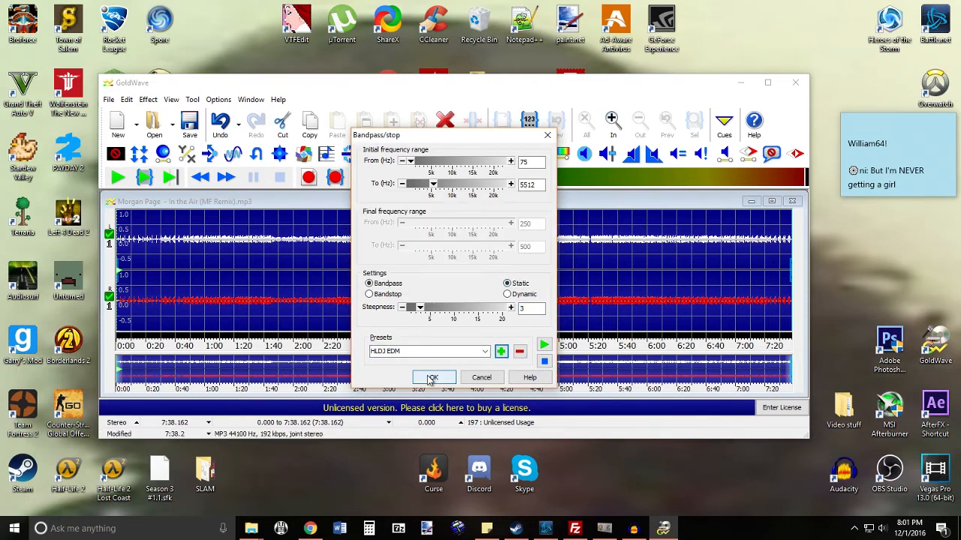
left_click(433, 378)
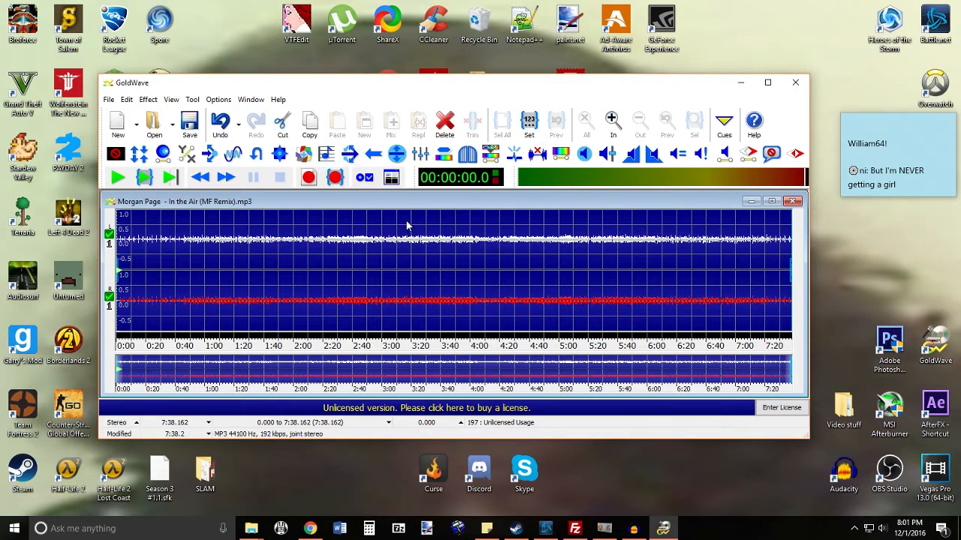
left_click(441, 163)
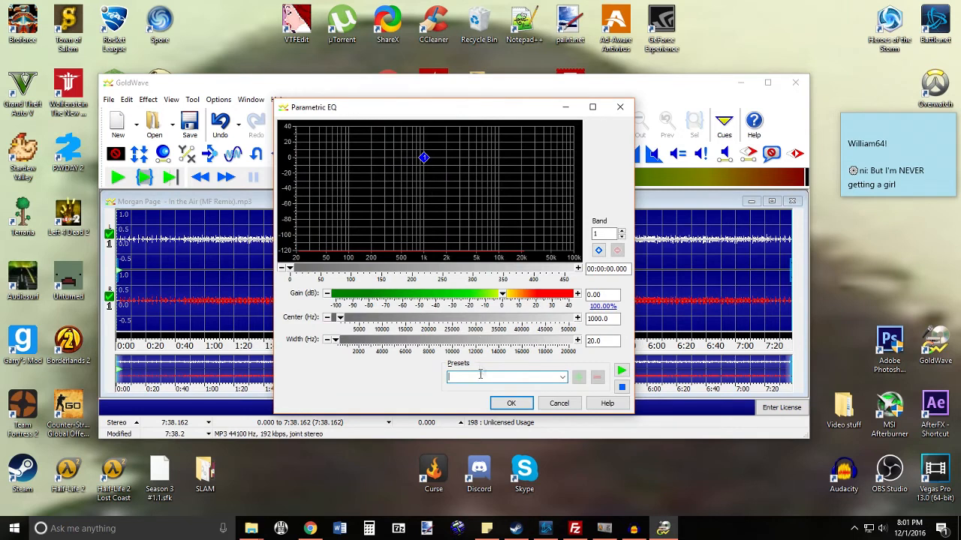
left_click(562, 378)
left_click(620, 107)
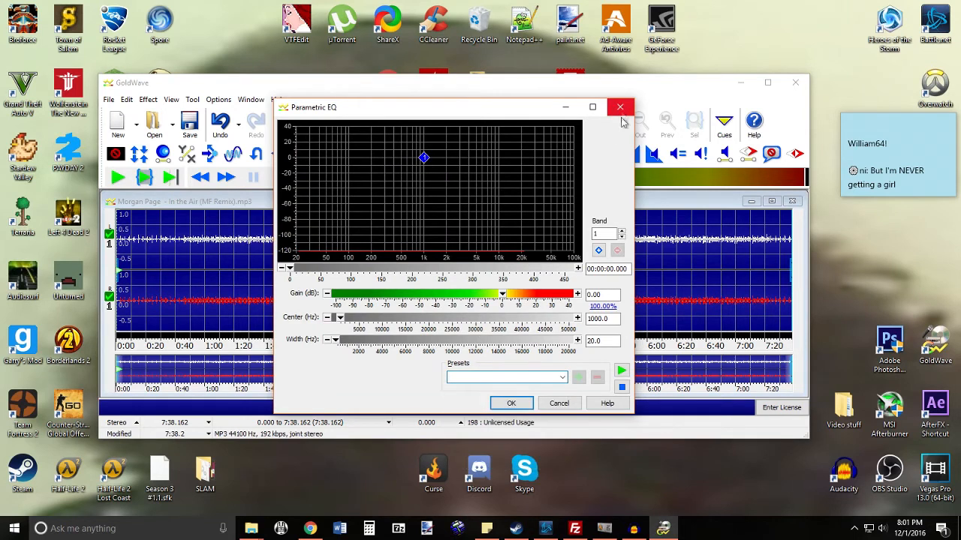
left_click(620, 107)
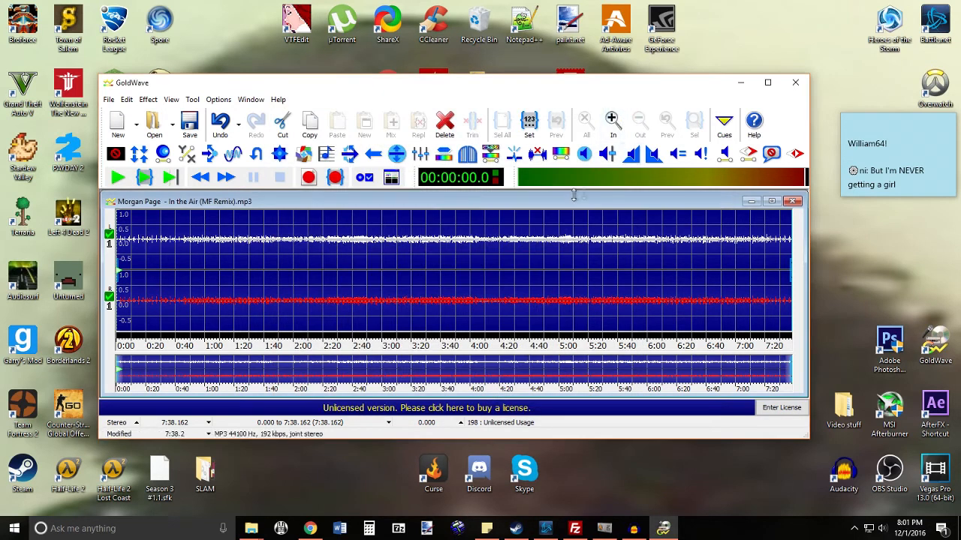
- Start the Parametric EQ effect on the track and load the 5 band preset
left_click(446, 156)
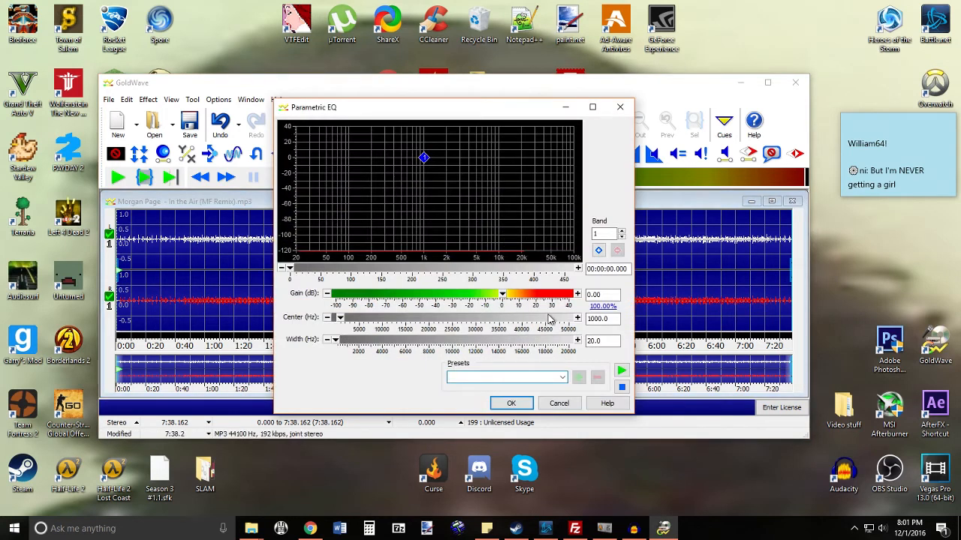
left_click(561, 377)
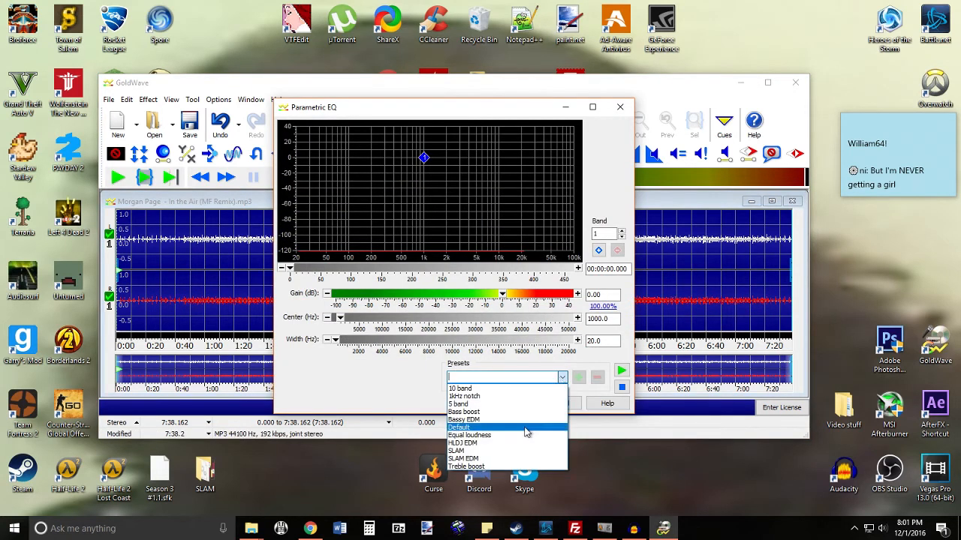
left_click(434, 368)
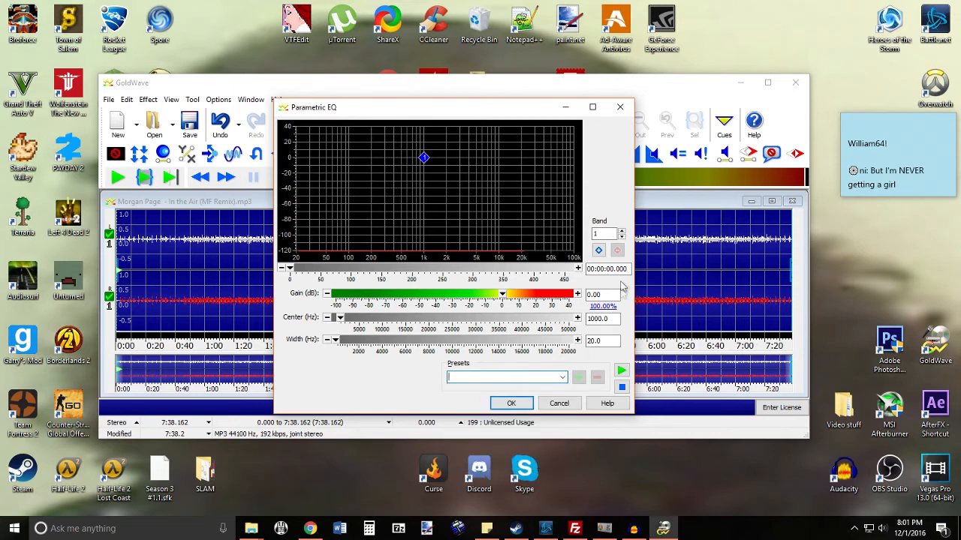
left_click(561, 378)
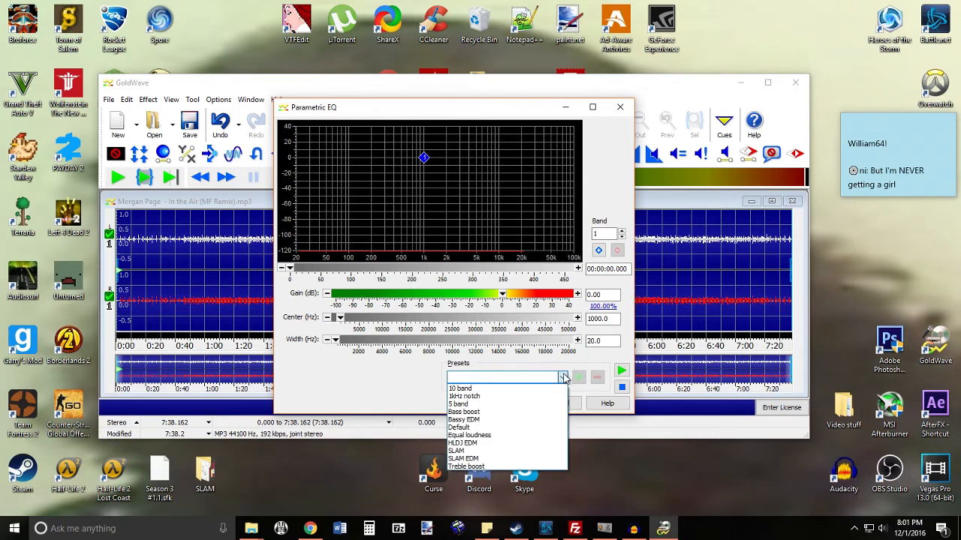
left_click(484, 404)
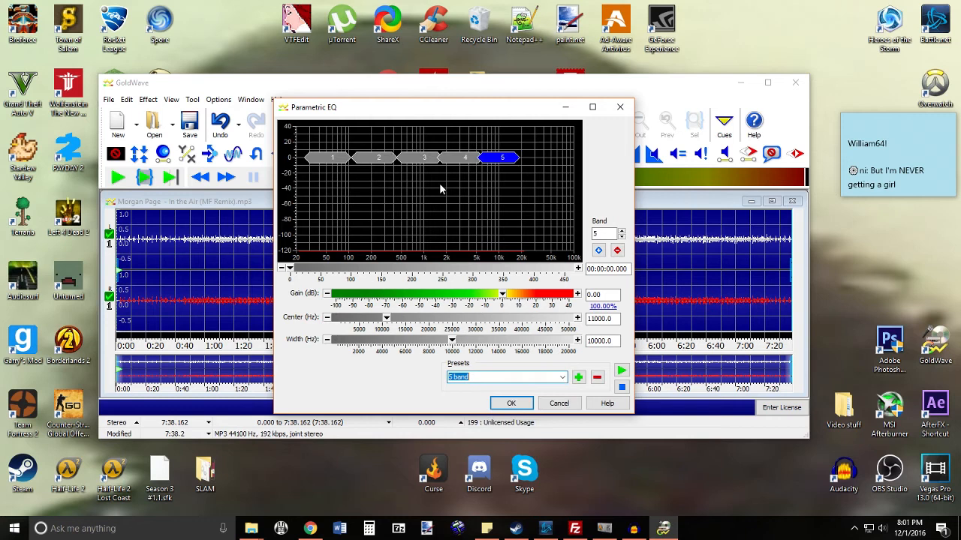
- Move band 1 of the parametric EQ down to a center of about 30.5 Hz and set its gain to -6.00 dB
left_click(317, 159)
left_click_drag(310, 168, 298, 177)
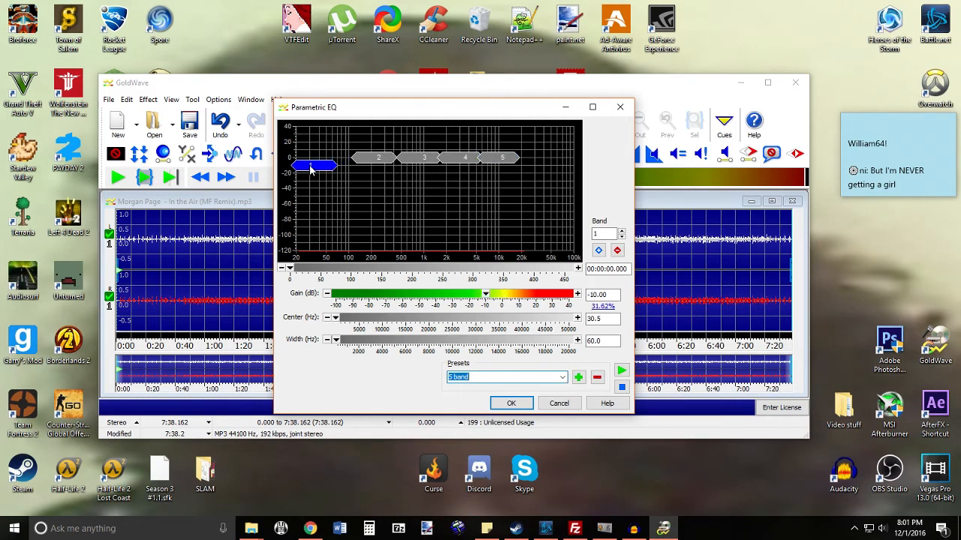
double_click(610, 293)
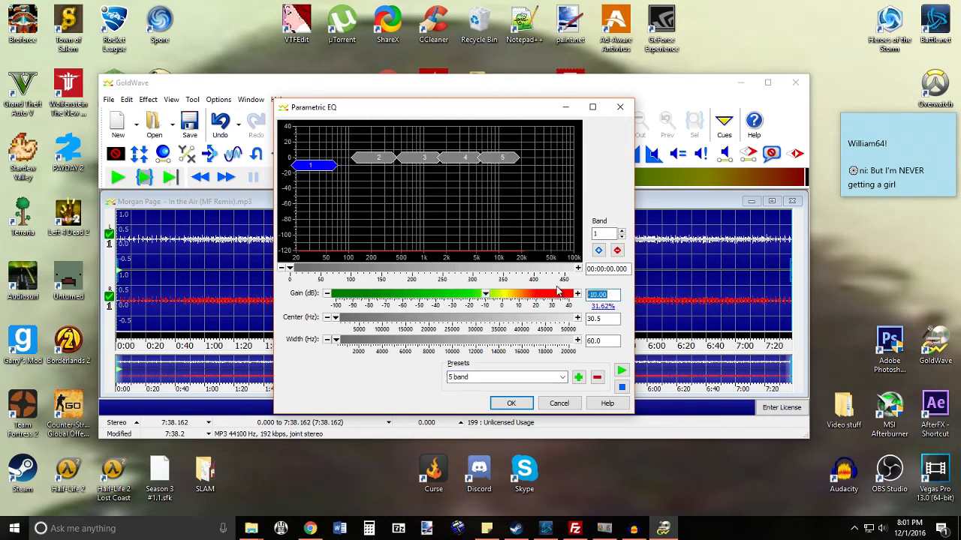
key("BackSpace")
type("6")
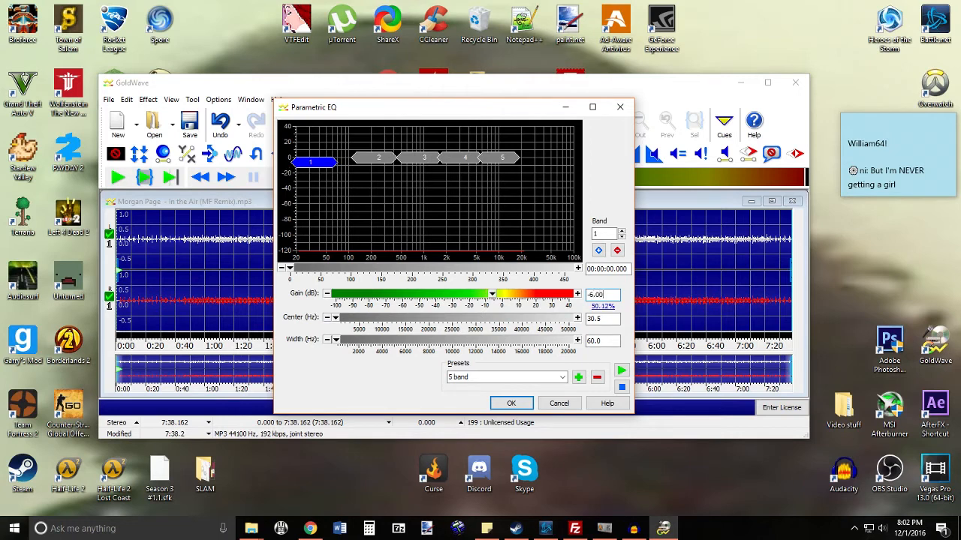
left_click(612, 341)
- Save the parametric EQ settings over the preset HLDJ EDM and apply the effect to the track
left_click(525, 377)
type("H")
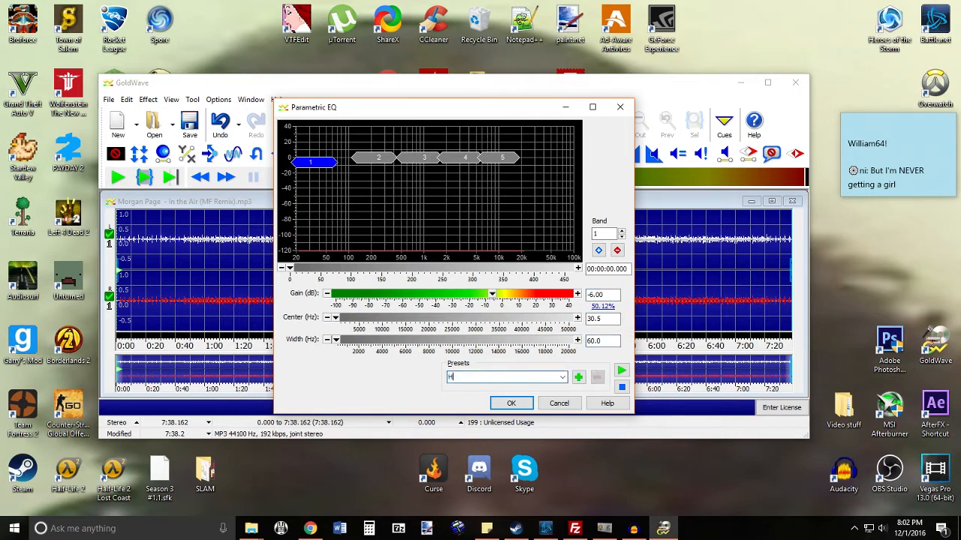
type("LDJ EDM")
left_click(579, 377)
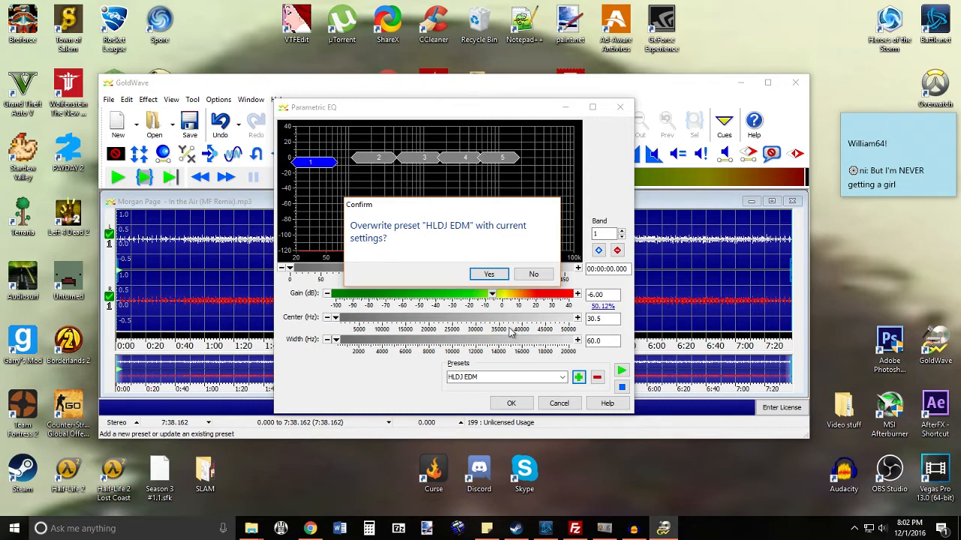
left_click(489, 274)
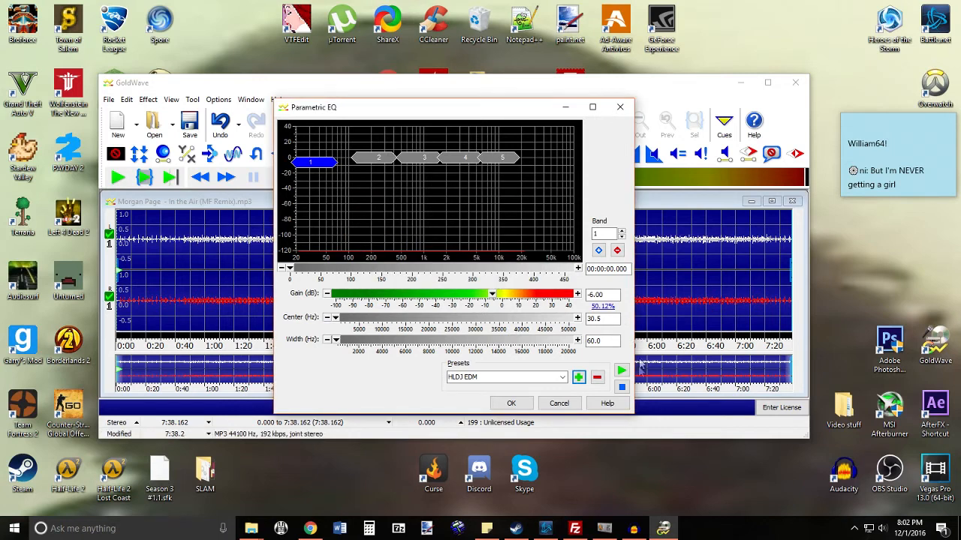
left_click(510, 404)
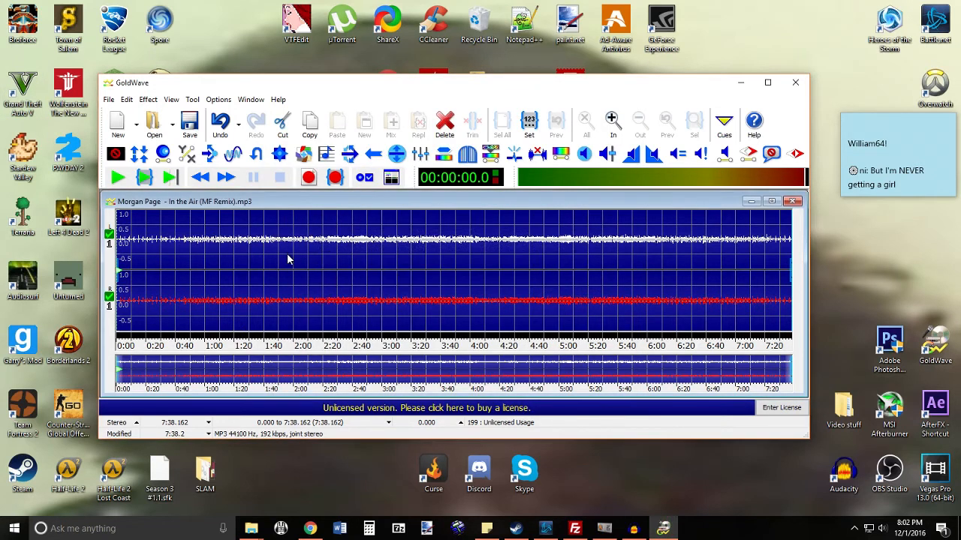
- Open Batch Processing and bring up its list of effects to process
left_click(110, 100)
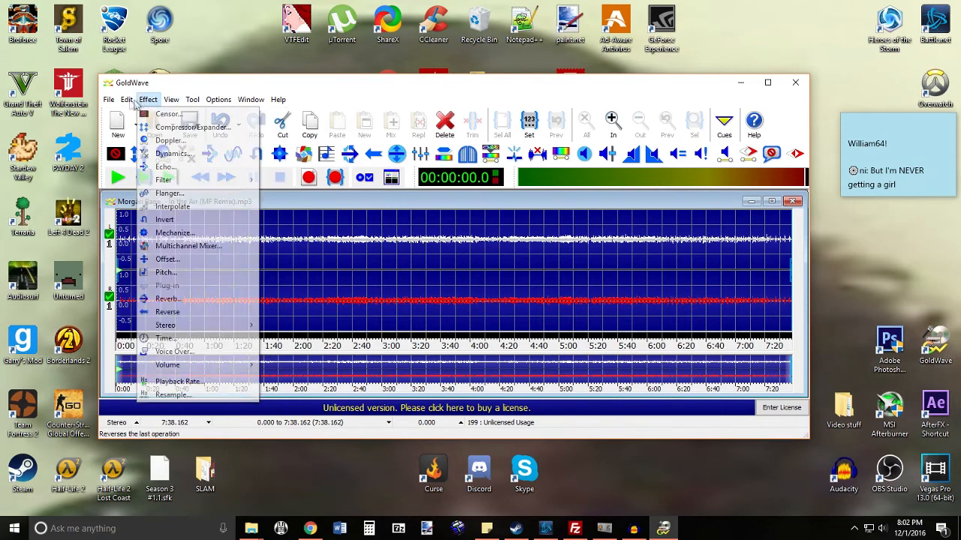
mouse_move(110, 100)
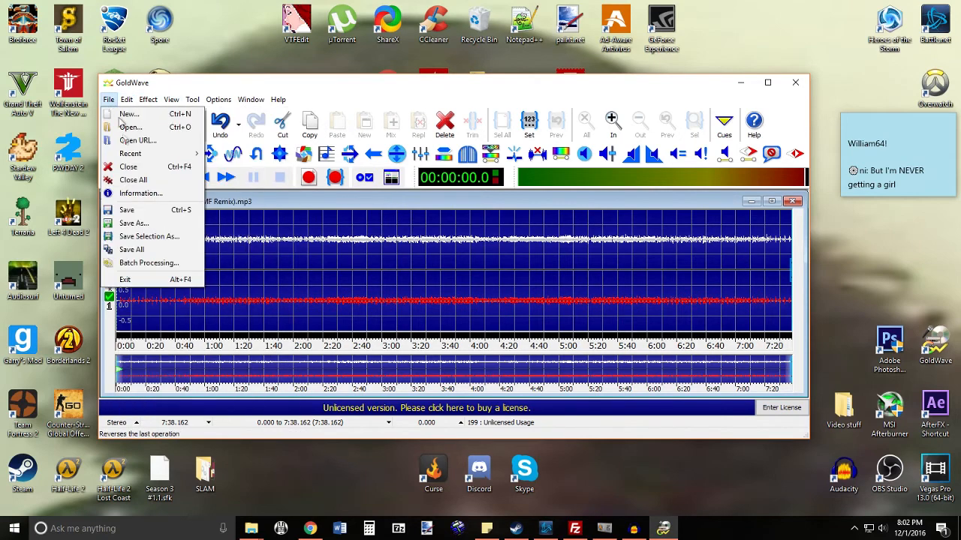
left_click(150, 264)
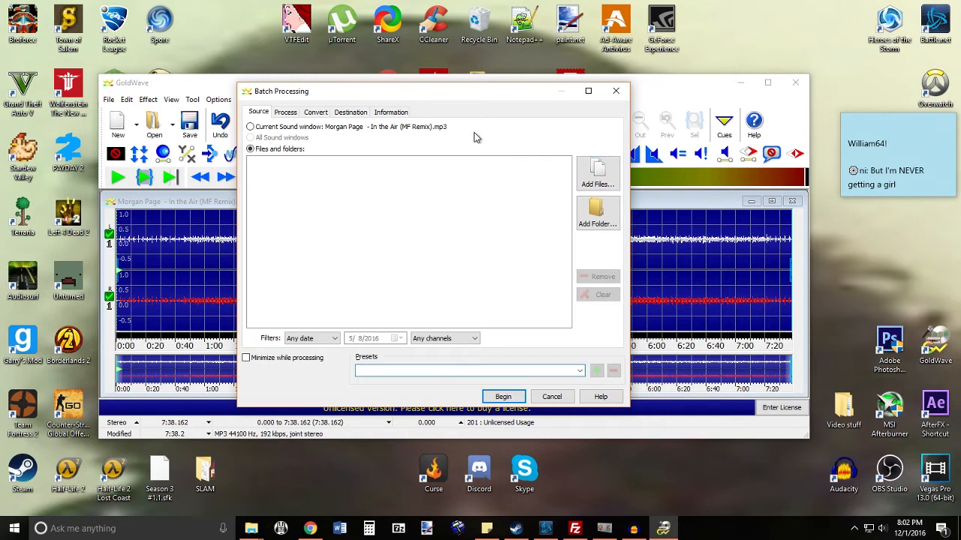
left_click(286, 112)
right_click(324, 147)
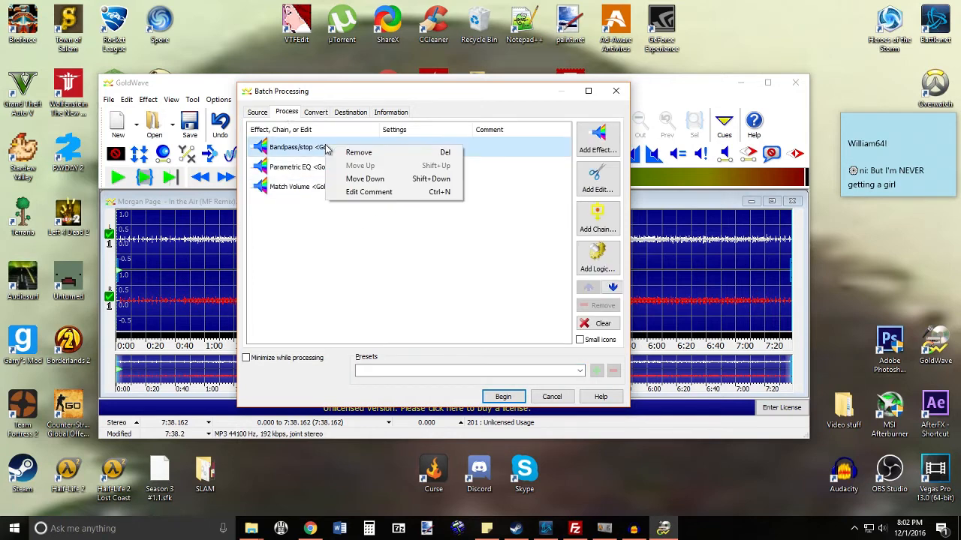
left_click(318, 239)
- Add the Bandpass/stop effect with the HLDJ EDM preset to the batch process list
left_click(607, 136)
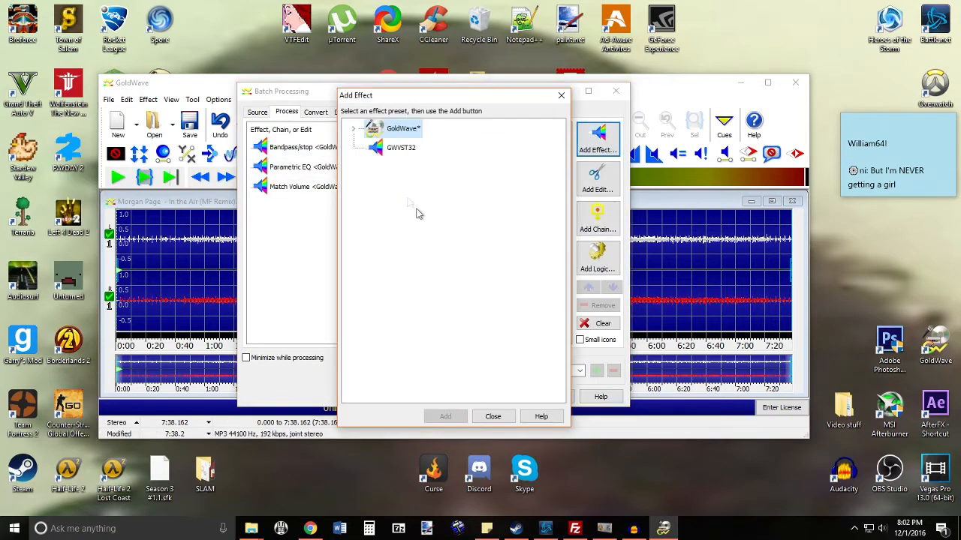
left_click(353, 129)
left_click_drag(453, 100, 551, 112)
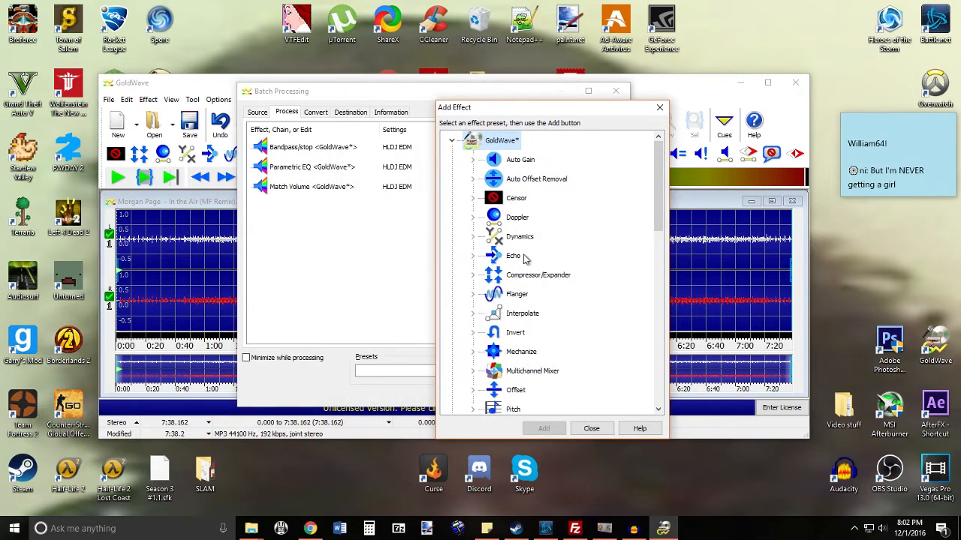
scroll(578, 343, "down", 1)
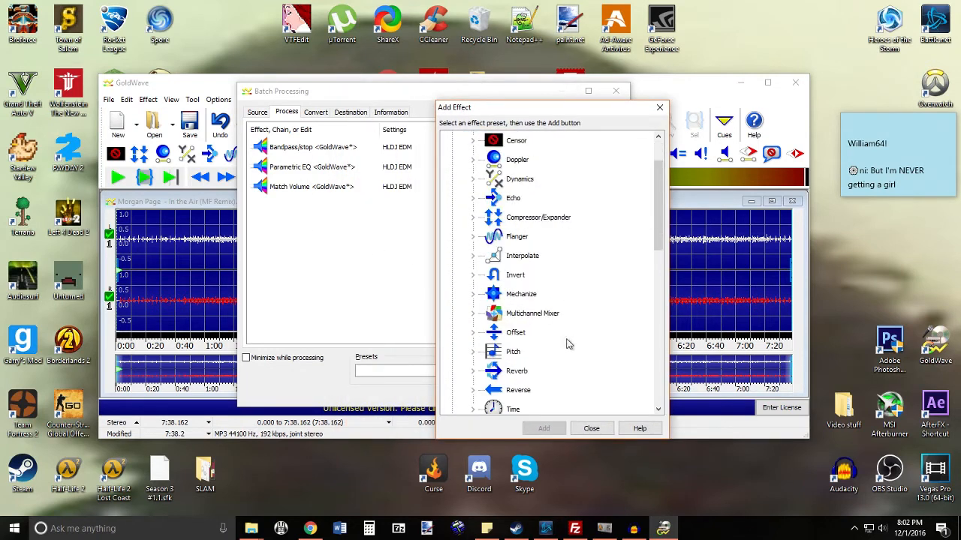
scroll(520, 326, "up", 1)
scroll(526, 294, "down", 4)
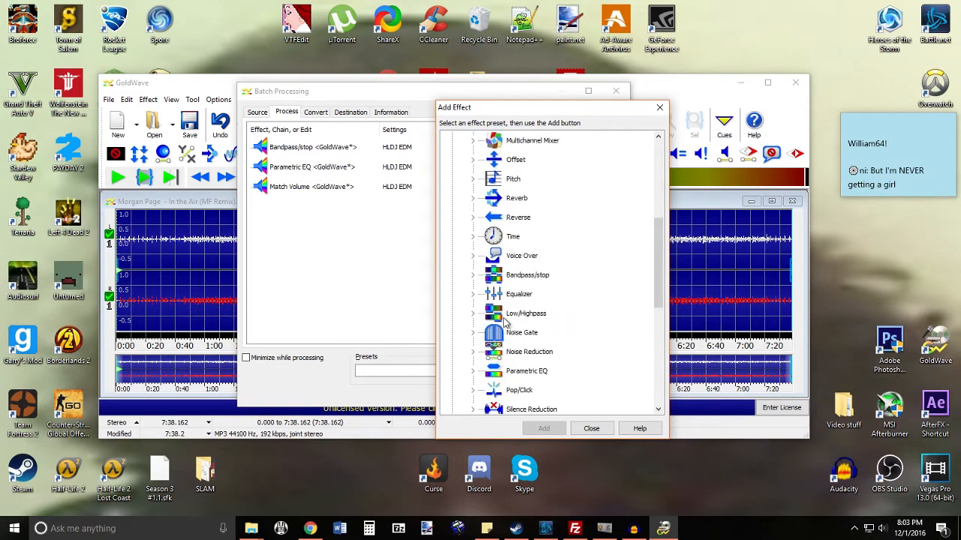
left_click(474, 276)
scroll(548, 341, "down", 1)
left_click(526, 335)
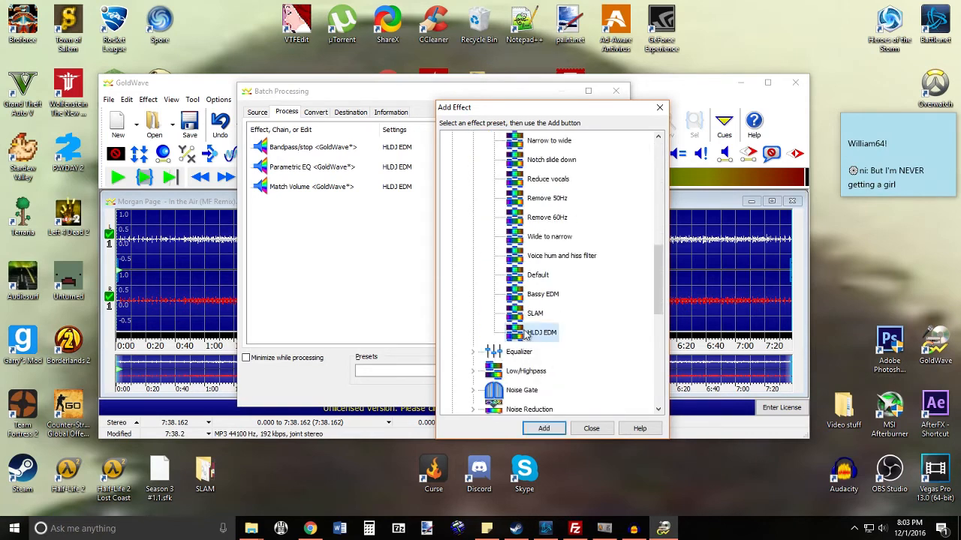
double_click(526, 335)
- Add the Parametric EQ effect with the HLDJ EDM preset to the batch process list
scroll(518, 255, "up", 4)
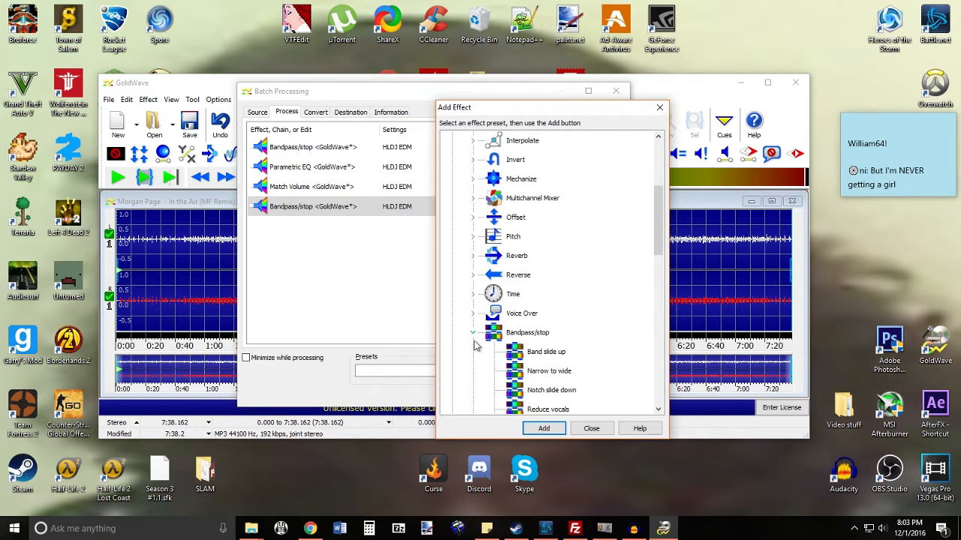
left_click(472, 335)
scroll(468, 342, "down", 2)
scroll(468, 341, "down", 1)
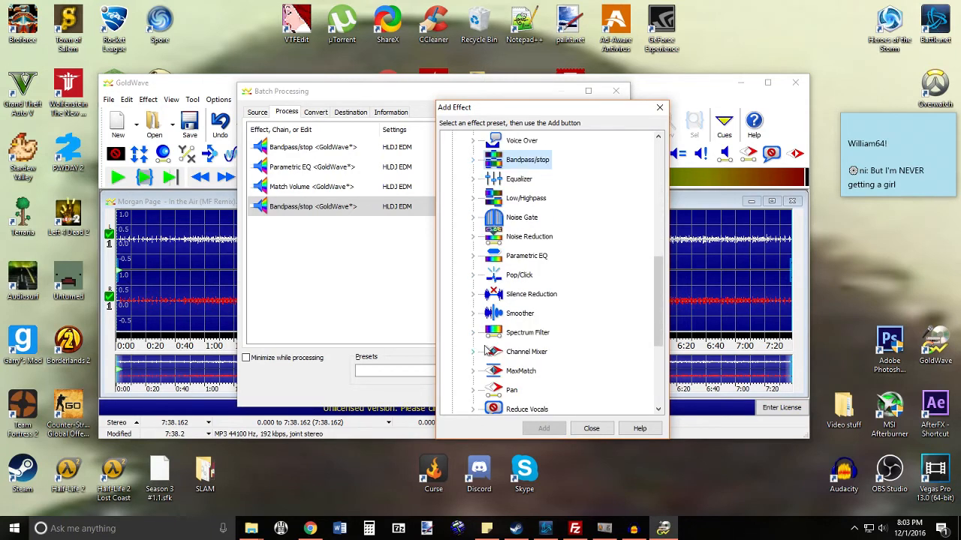
scroll(506, 319, "down", 1)
left_click(472, 200)
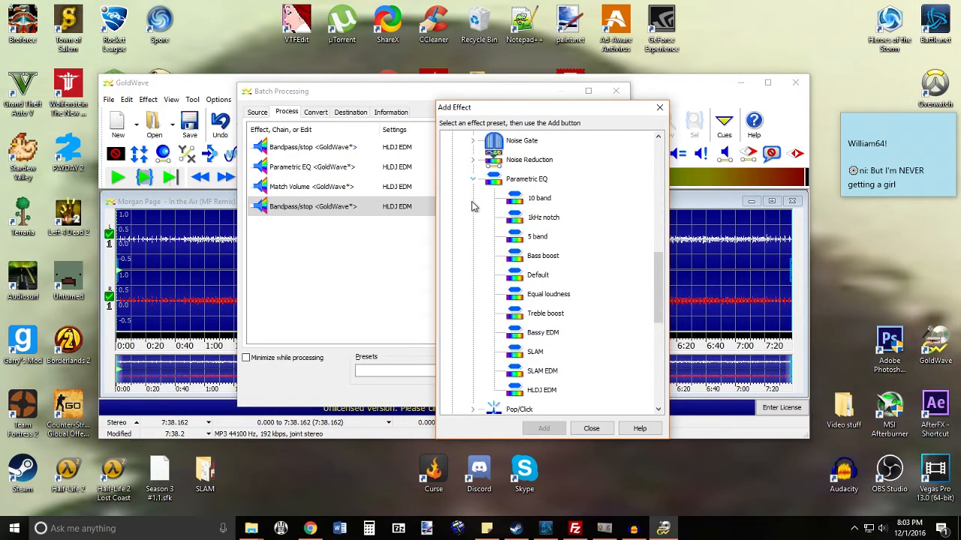
double_click(548, 389)
- Add the Match Volume effect with the HLDJ EDM preset to the batch process list and finish adding effects
scroll(523, 288, "down", 5)
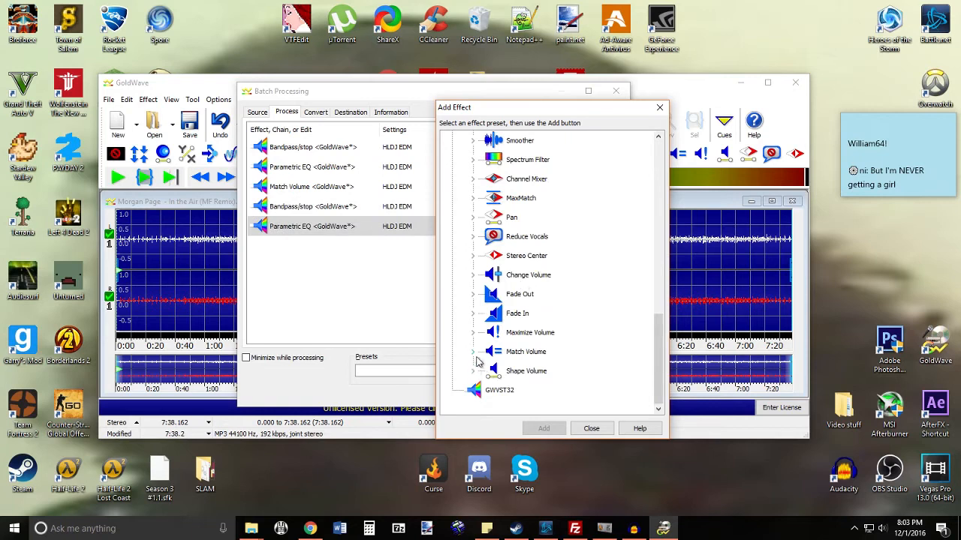
left_click(473, 353)
double_click(540, 391)
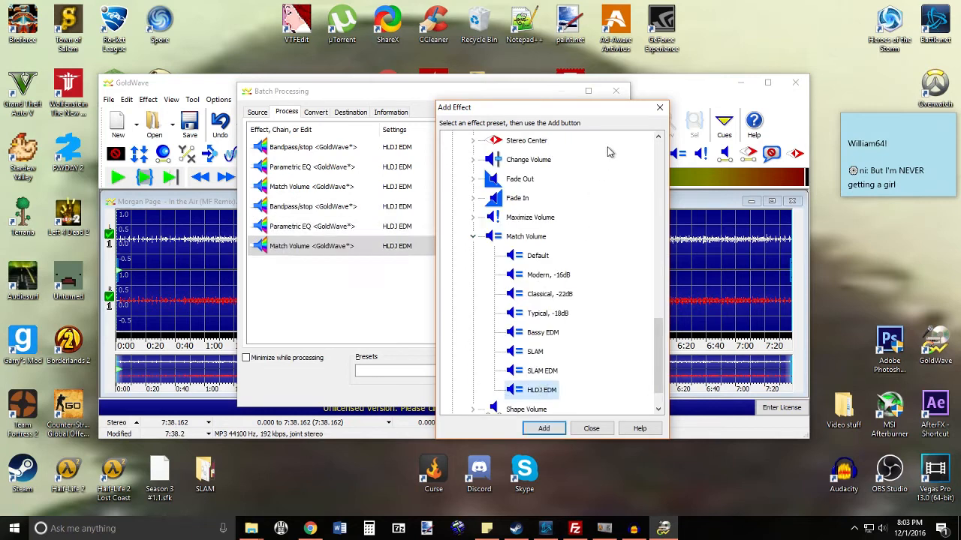
left_click(659, 108)
- Remove the three older duplicate effects, Bandpass/stop, Parametric EQ and Match Volume, from the start of the batch process list
right_click(304, 148)
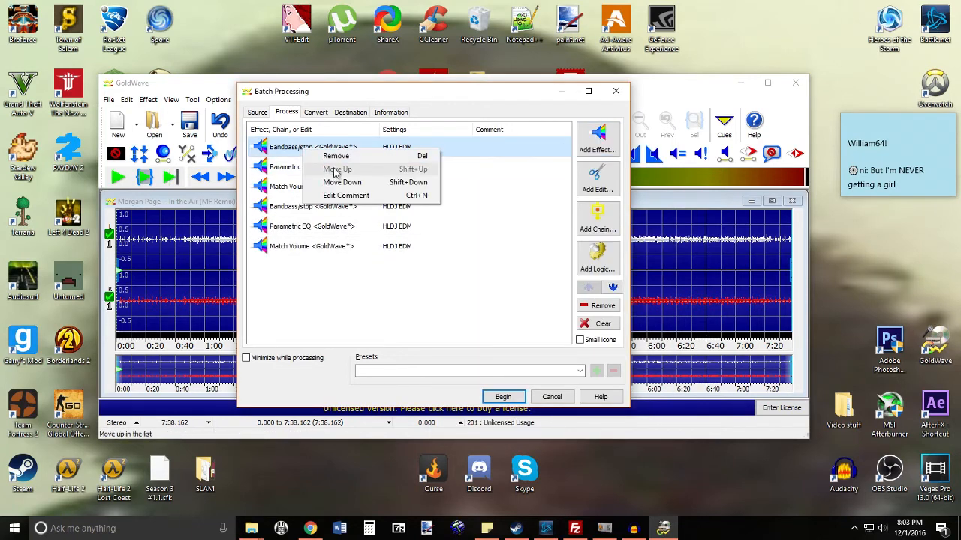
left_click(336, 156)
right_click(296, 148)
left_click(336, 156)
right_click(296, 148)
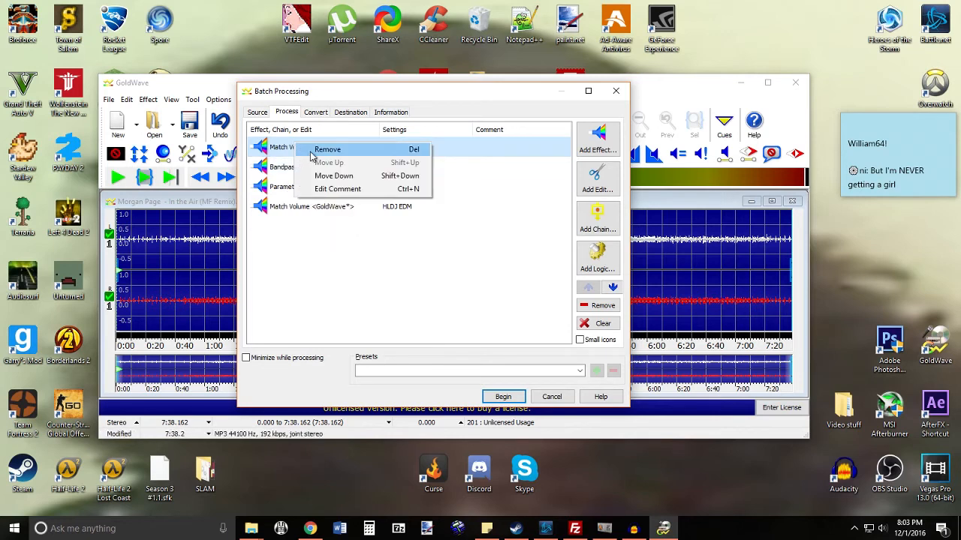
left_click(319, 156)
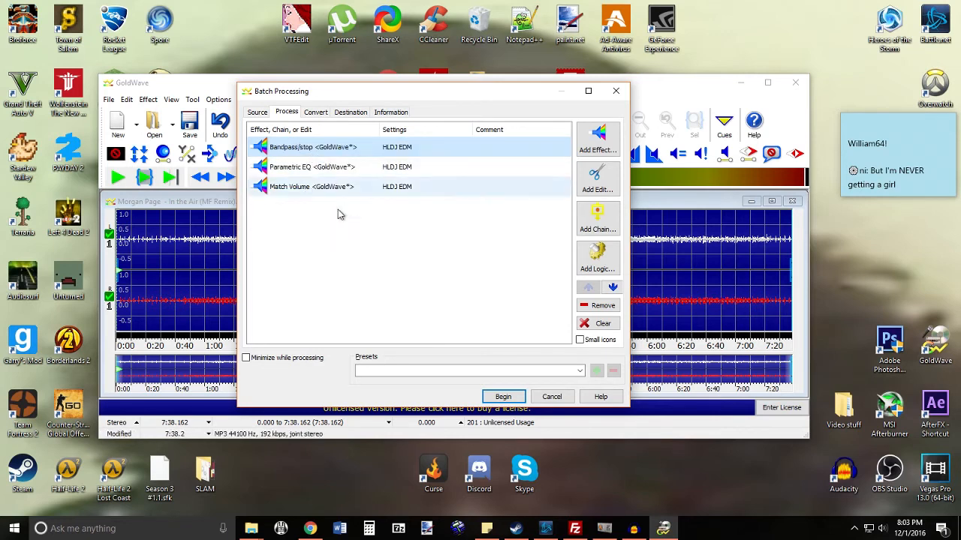
left_click(346, 259)
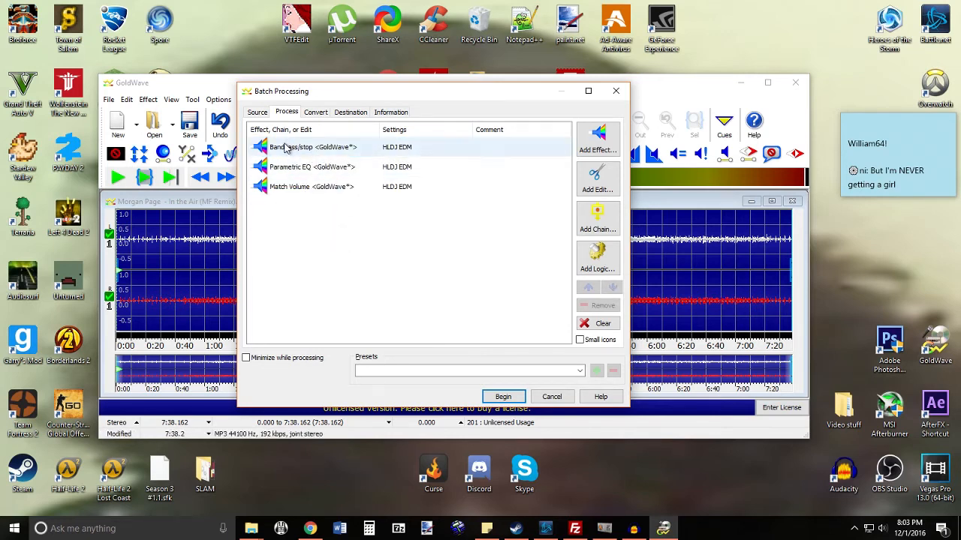
left_click(286, 146)
left_click(300, 166)
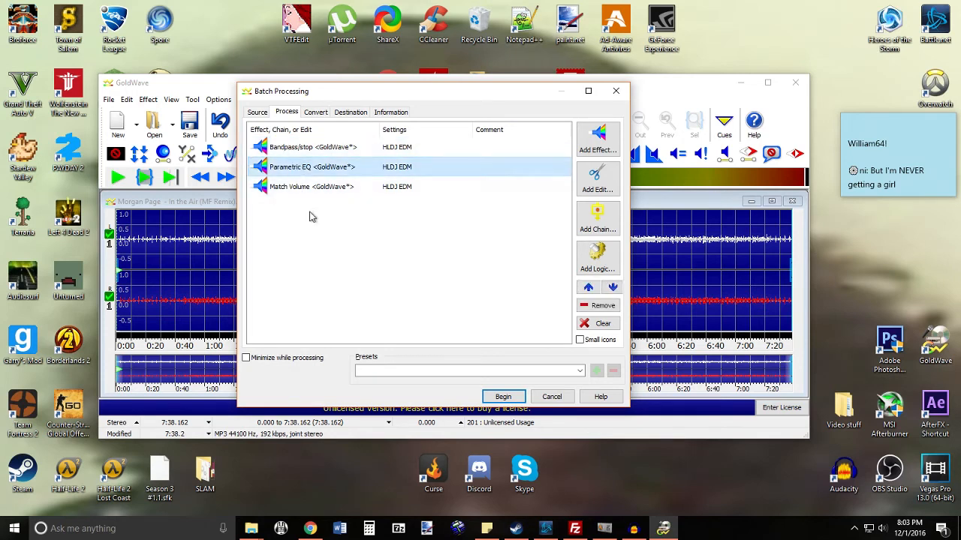
left_click(318, 188)
left_click(403, 233)
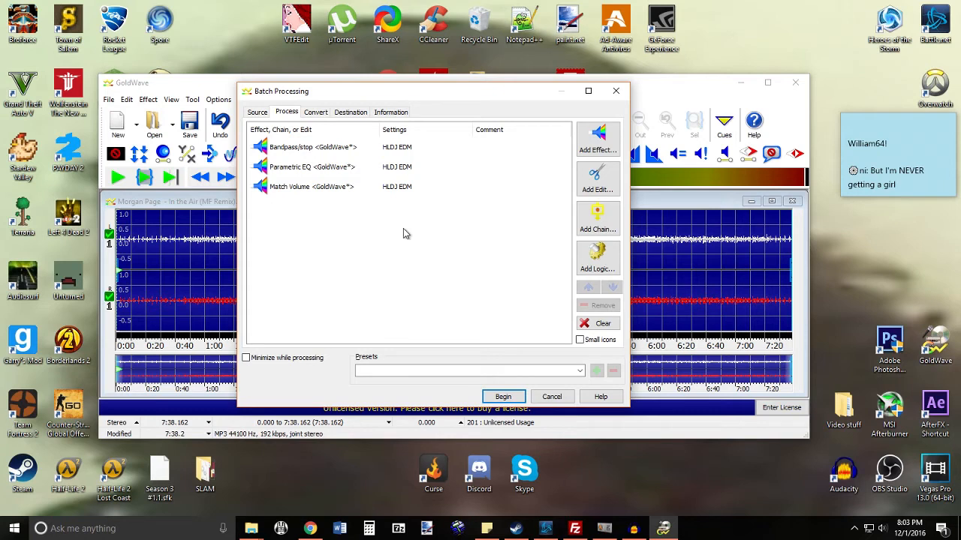
- Save the batch processing setup over the preset HLDJ EDM
left_click(400, 371)
type("HLDJ EDM")
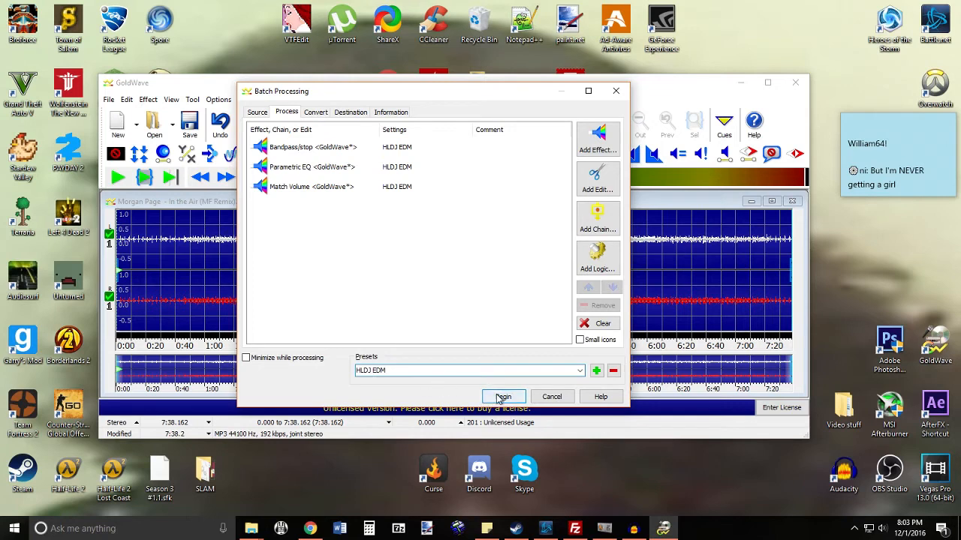
left_click(596, 371)
left_click(463, 262)
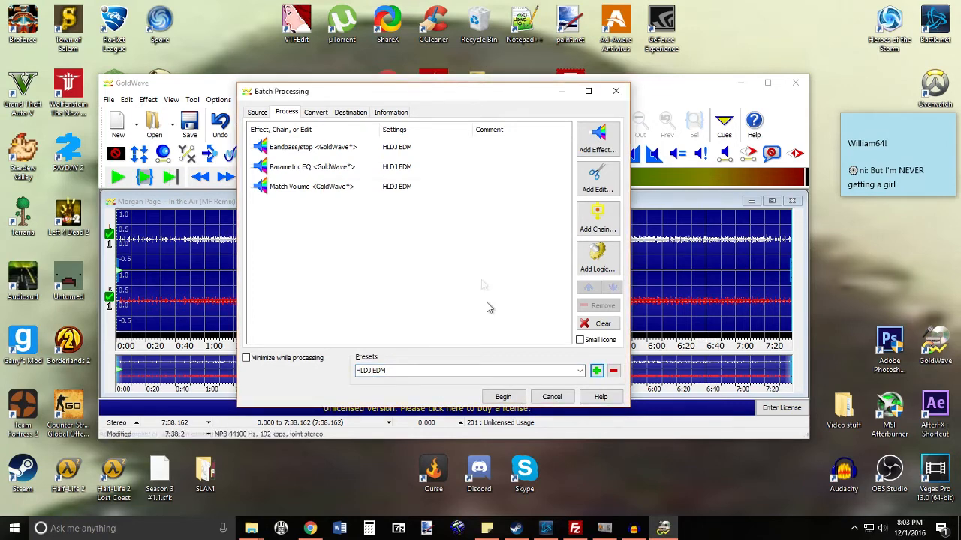
- Review the batch conversion format settings, toggling file conversion off and back on and checking the Wave file type
left_click(316, 113)
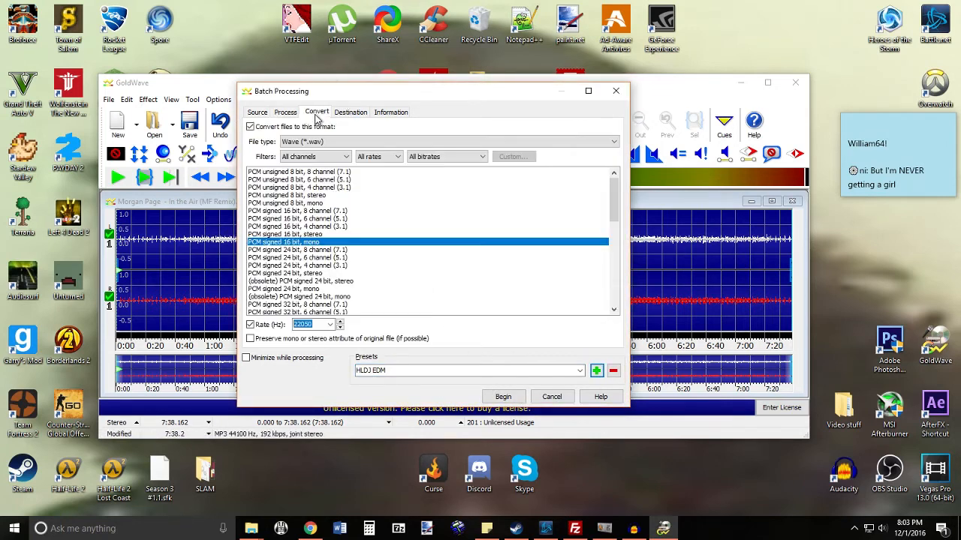
left_click(326, 140)
left_click(326, 140)
left_click(291, 129)
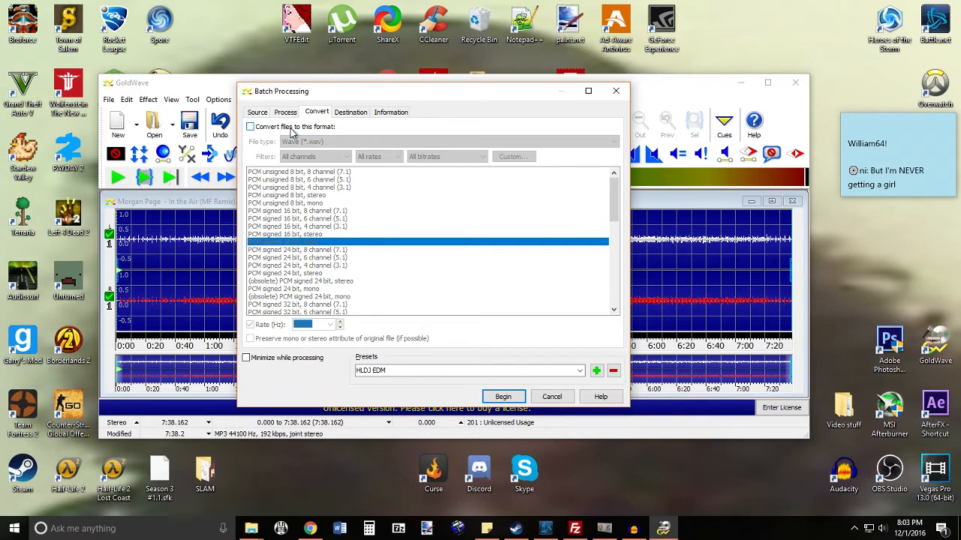
left_click(291, 129)
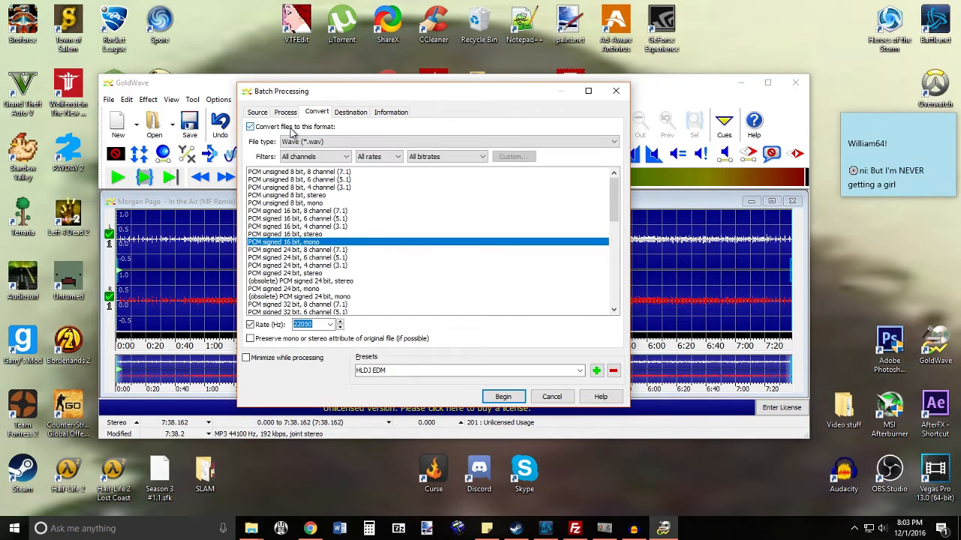
left_click(318, 143)
left_click(319, 143)
- Try the 11025 Hz conversion rate in place of 22050 Hz, and return the rate to 22050 Hz
left_click(332, 326)
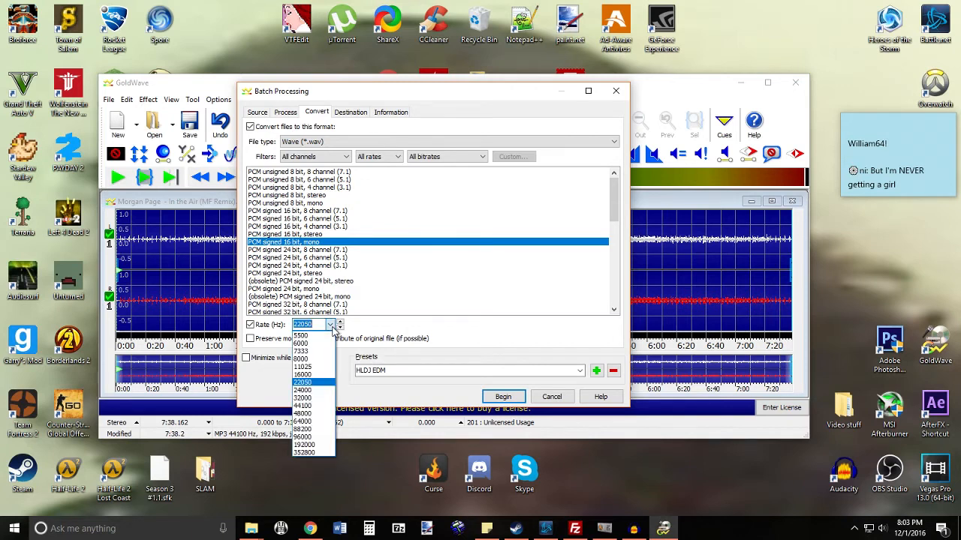
left_click(317, 367)
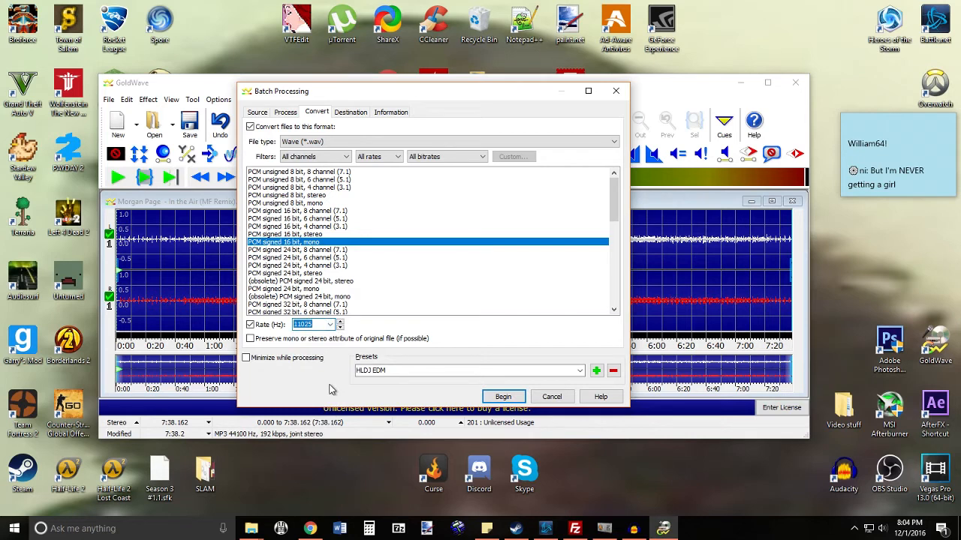
left_click(332, 325)
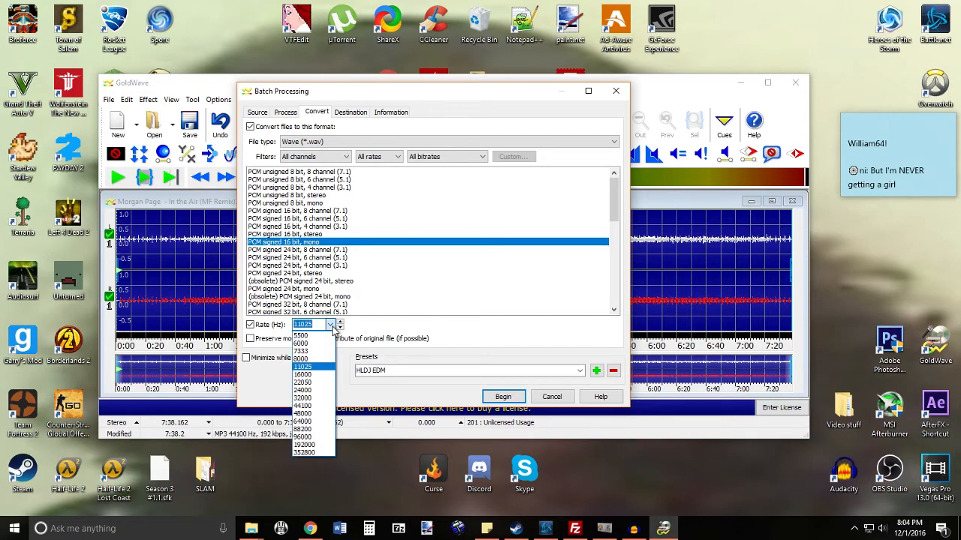
left_click(321, 383)
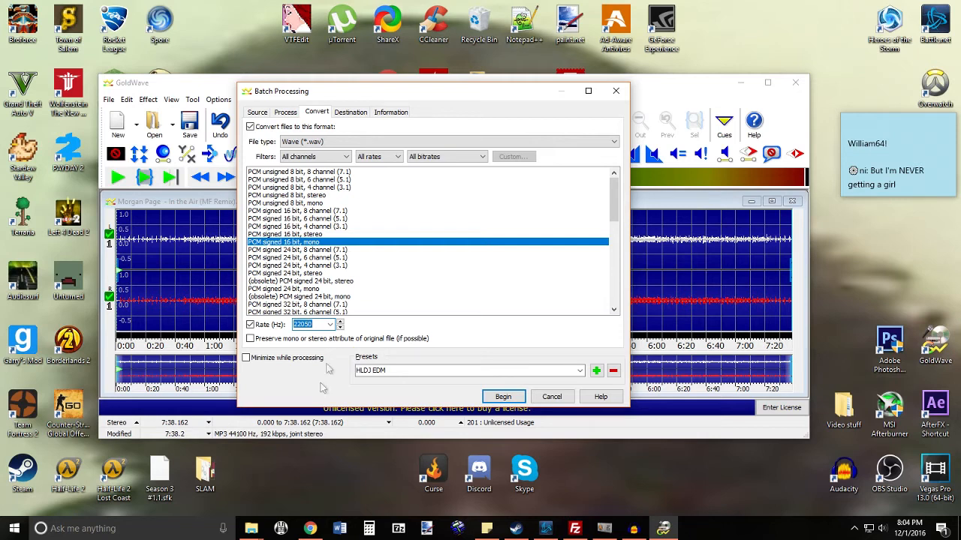
left_click(329, 324)
left_click(328, 368)
type("11100")
left_click(331, 325)
left_click(304, 382)
- Overwrite the HLDJ EDM batch preset with the current conversion settings
left_click(408, 370)
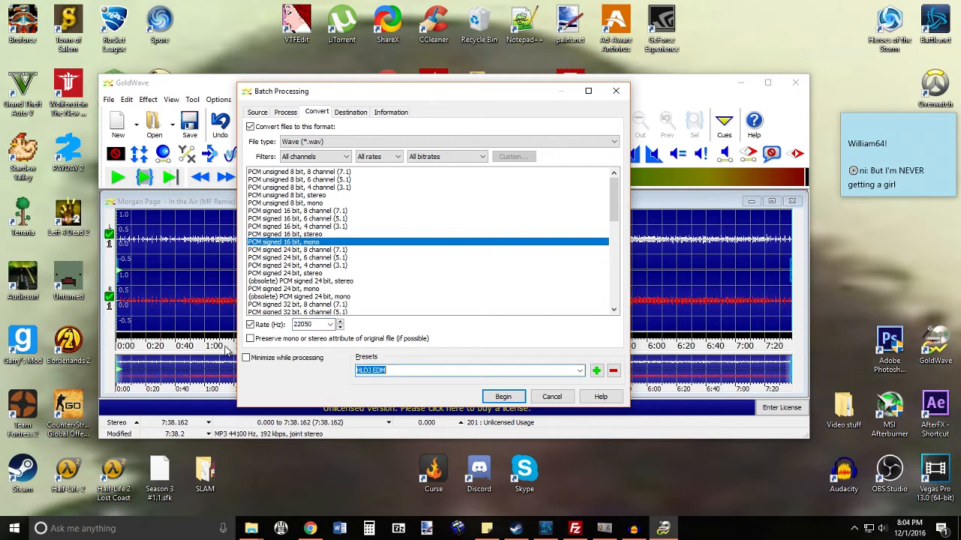
type("HLDJ EDM")
left_click(596, 370)
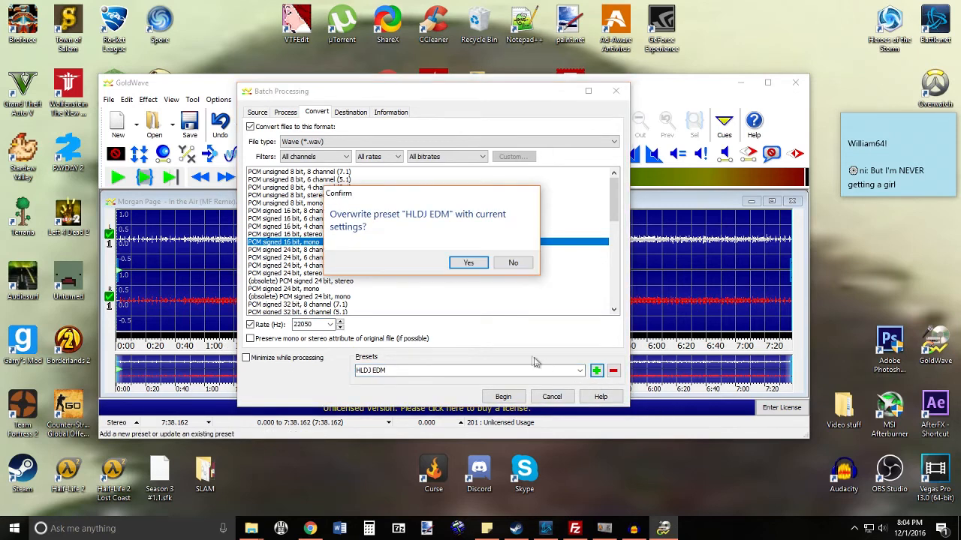
left_click(484, 265)
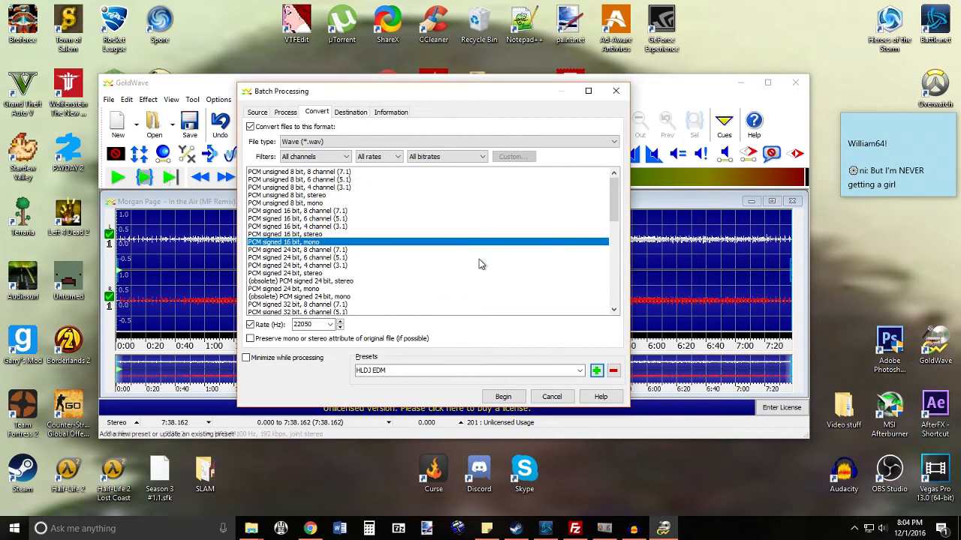
- Review the batch destination folder and file information options, leaving the folder selection as is, and return to the source list
left_click(360, 116)
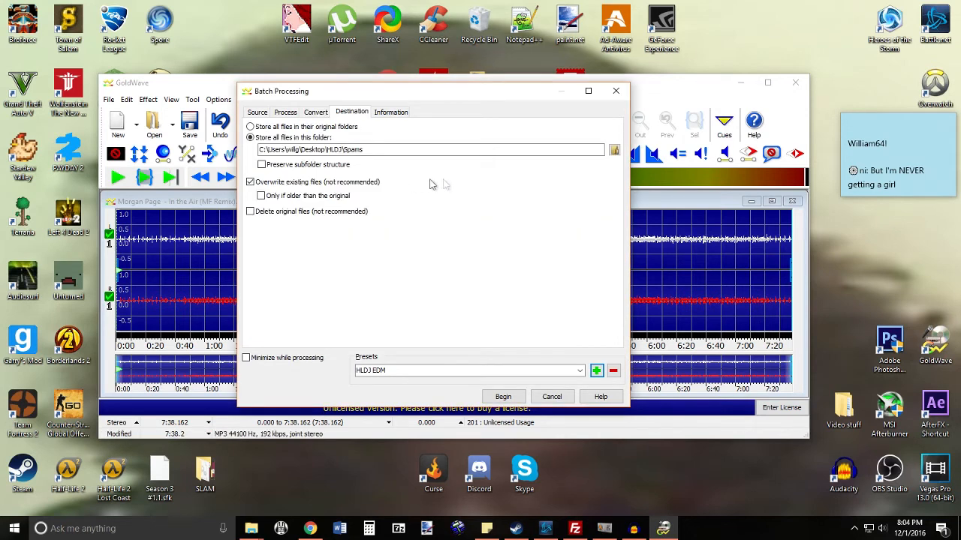
left_click(615, 151)
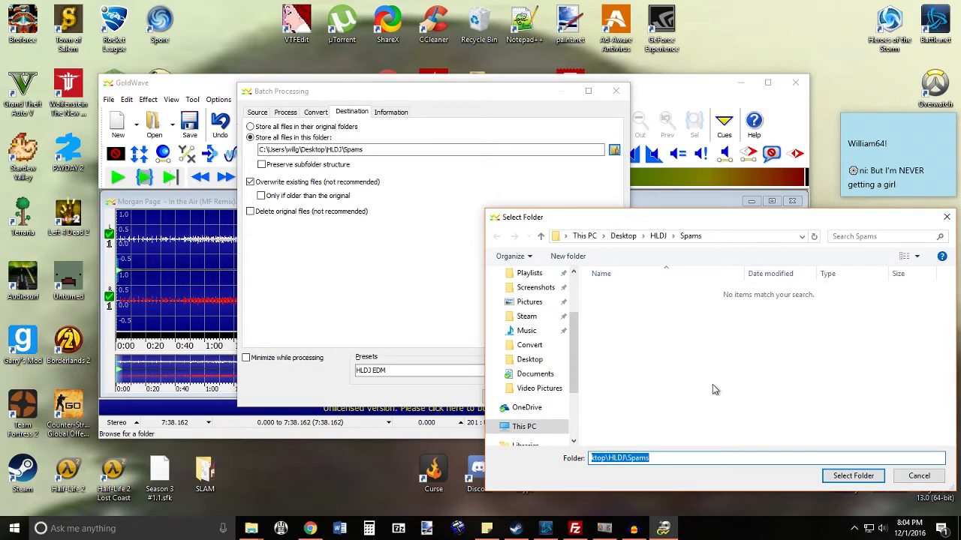
left_click(947, 217)
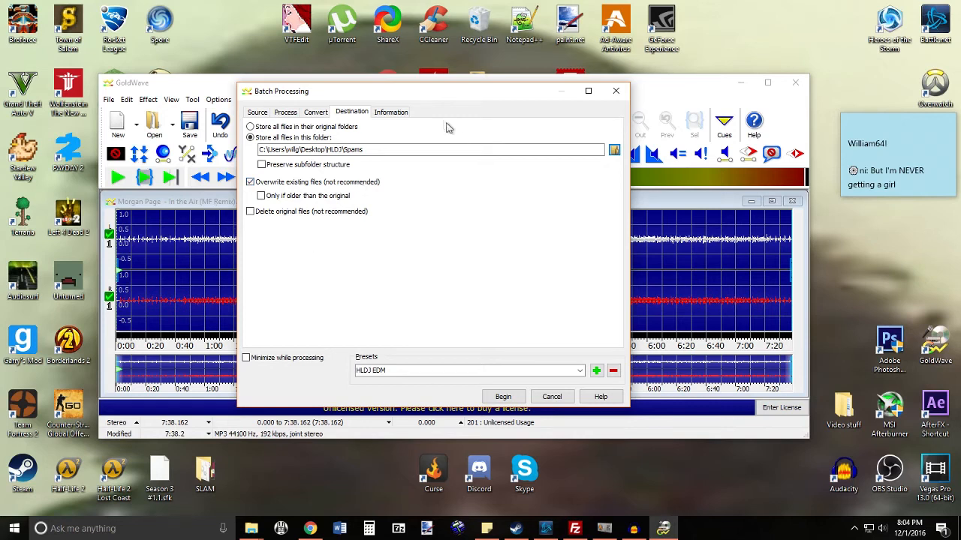
left_click(394, 113)
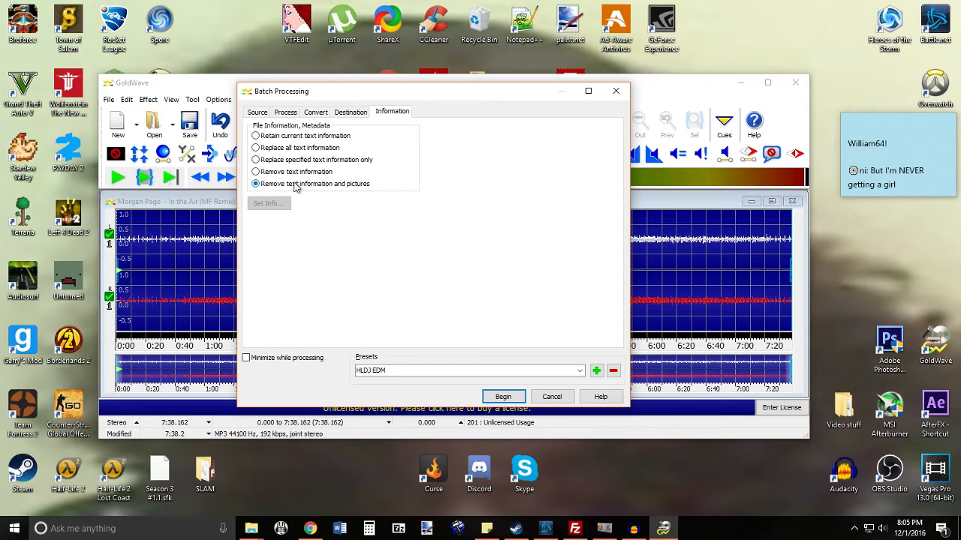
left_click(254, 114)
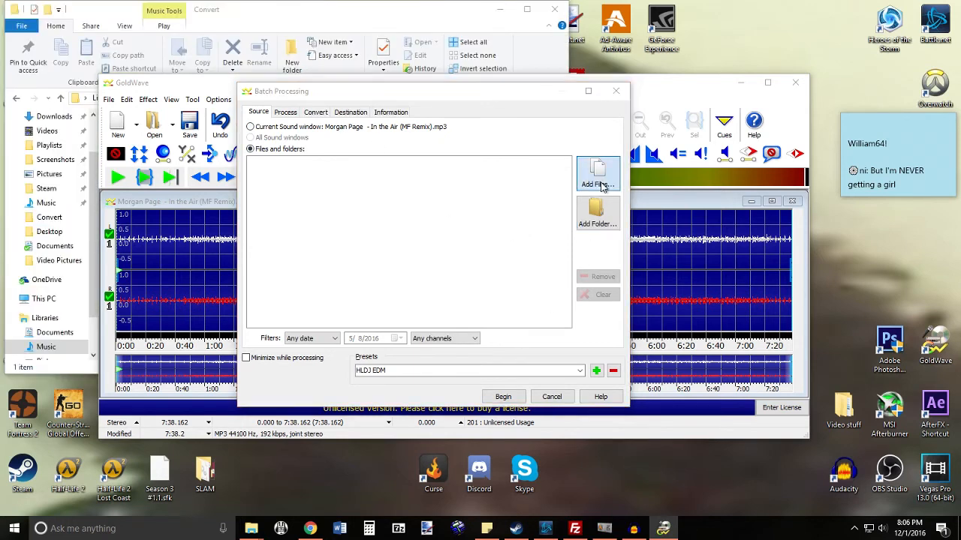
left_click(599, 176)
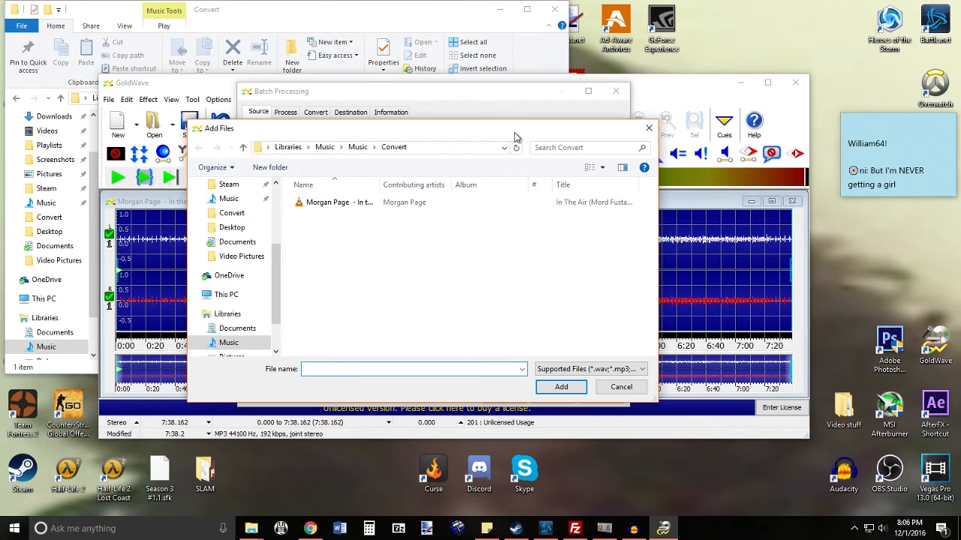
left_click_drag(515, 136, 489, 151)
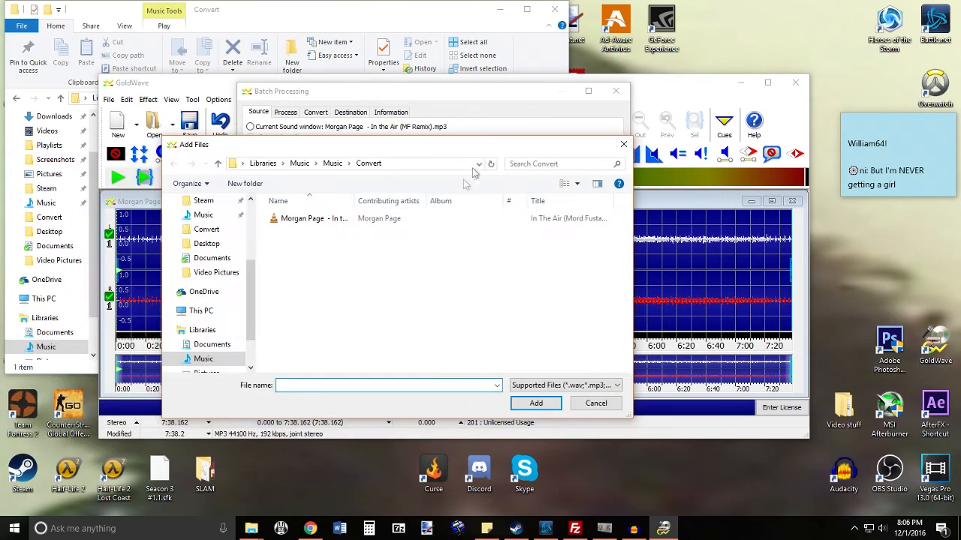
left_click(203, 215)
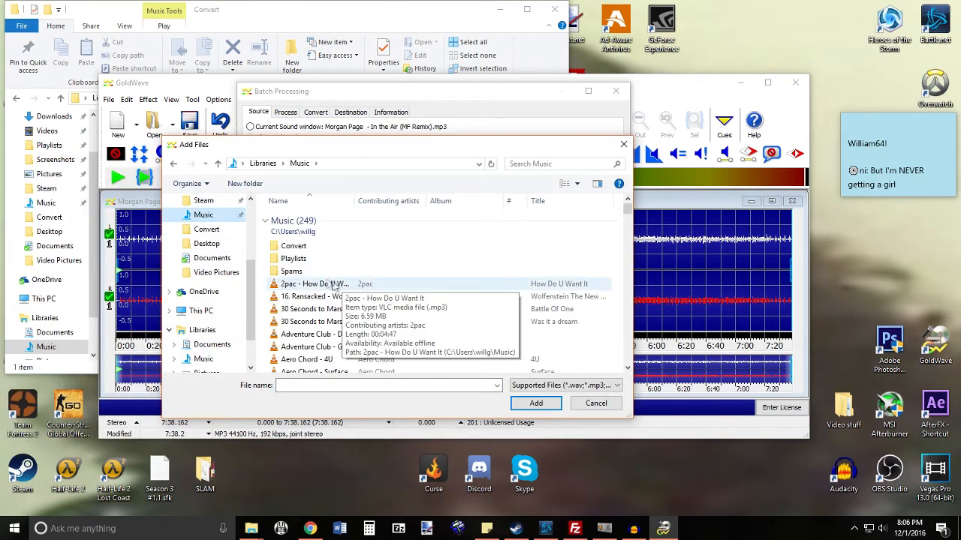
left_click_drag(268, 285, 425, 513)
left_click_drag(628, 361, 623, 201)
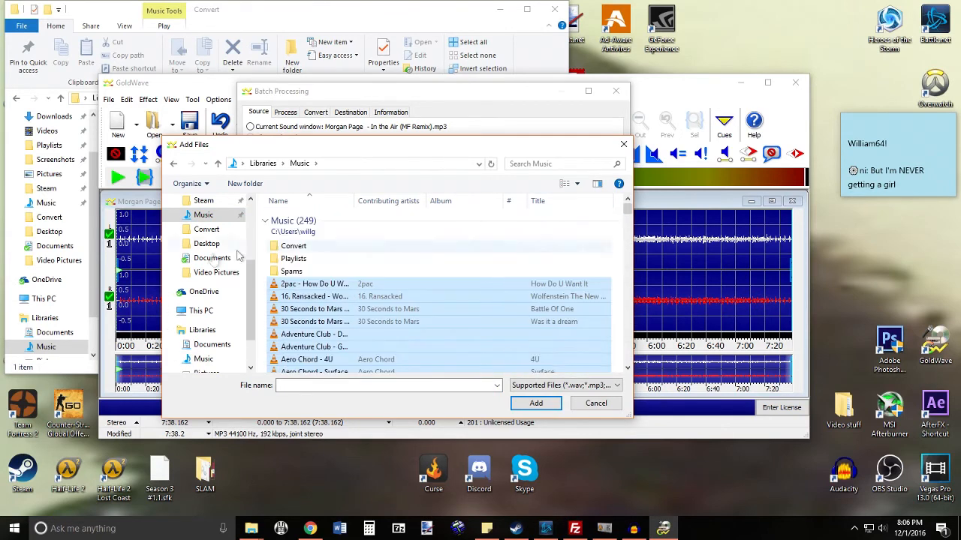
left_click(264, 260)
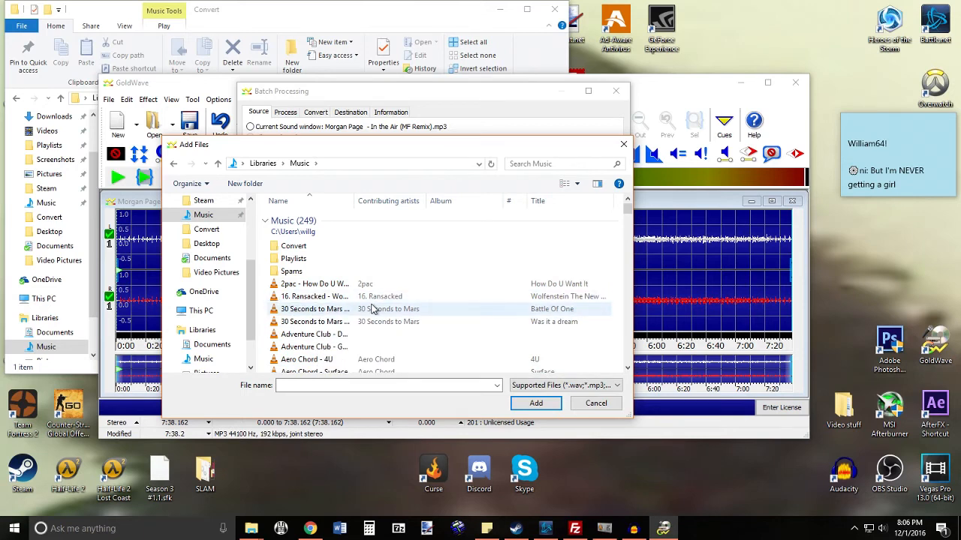
left_click(623, 144)
- Add Morgan Page - In the Air (MF Remix).mp3 from the Convert folder as batch source, with the HLDJ EDM preset
left_click(596, 173)
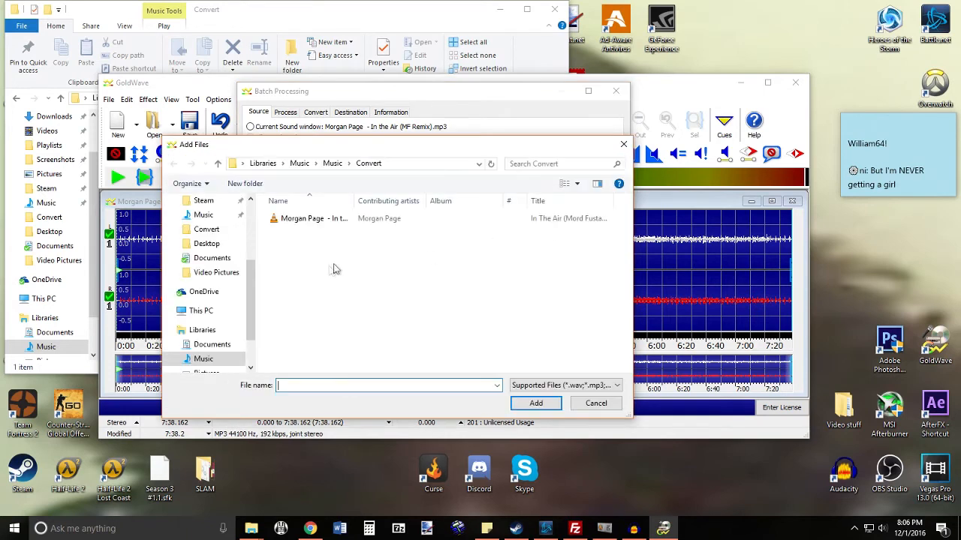
double_click(316, 222)
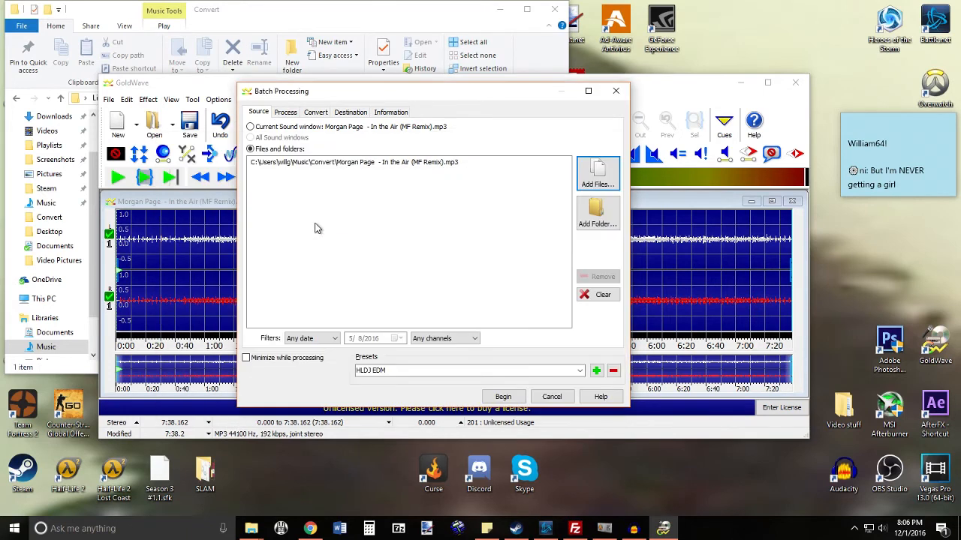
left_click(580, 371)
left_click(434, 368)
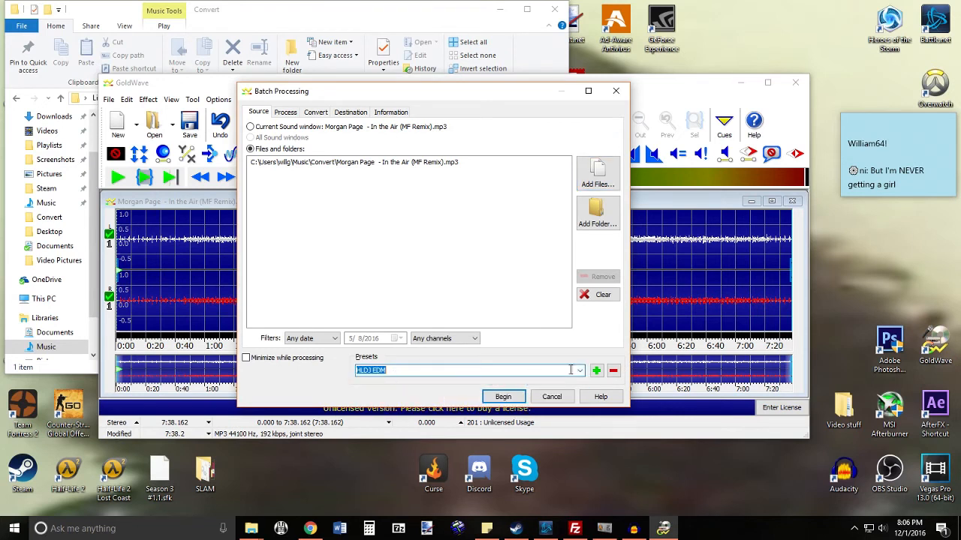
- Run the batch process on the added track and close the processing report once it completes
left_click(578, 372)
left_click(497, 397)
left_click(527, 371)
left_click(480, 397)
left_click(501, 397)
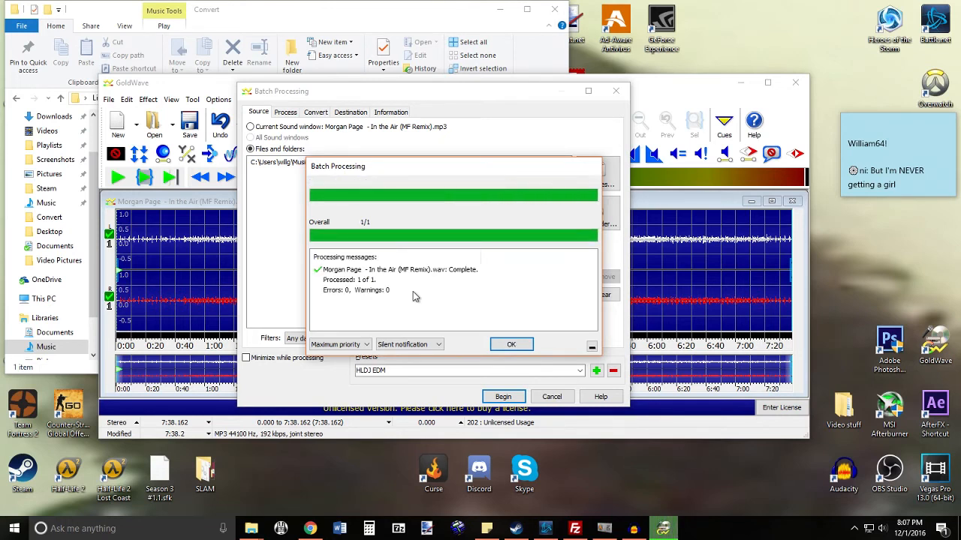
left_click(508, 345)
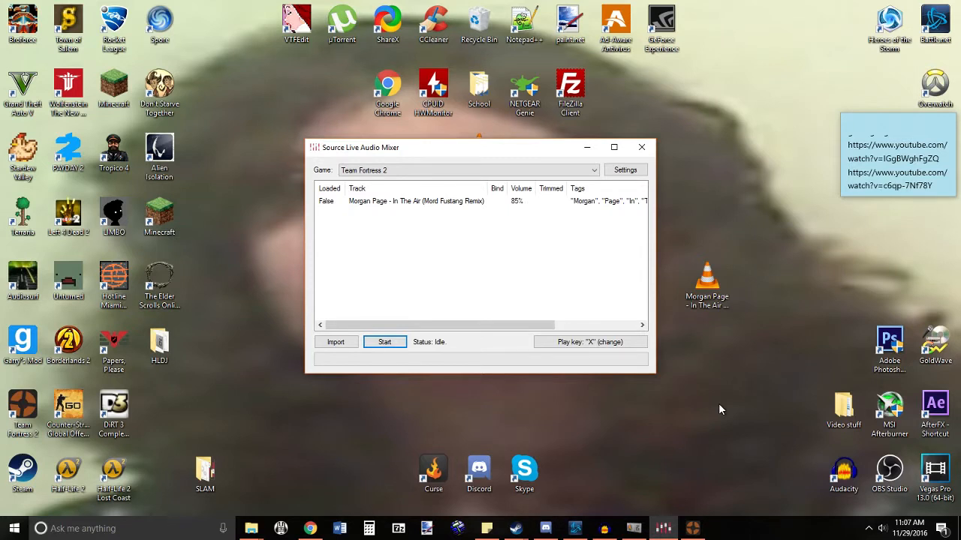
- Start SLAM for Team Fortress 2, then switch to the game and run exec slam in its console
left_click(387, 343)
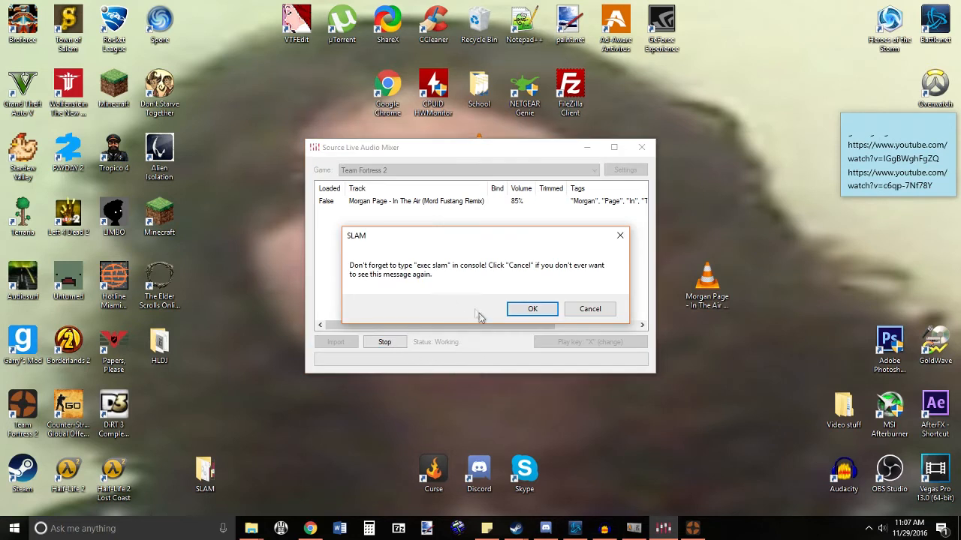
left_click(527, 309)
left_click(692, 528)
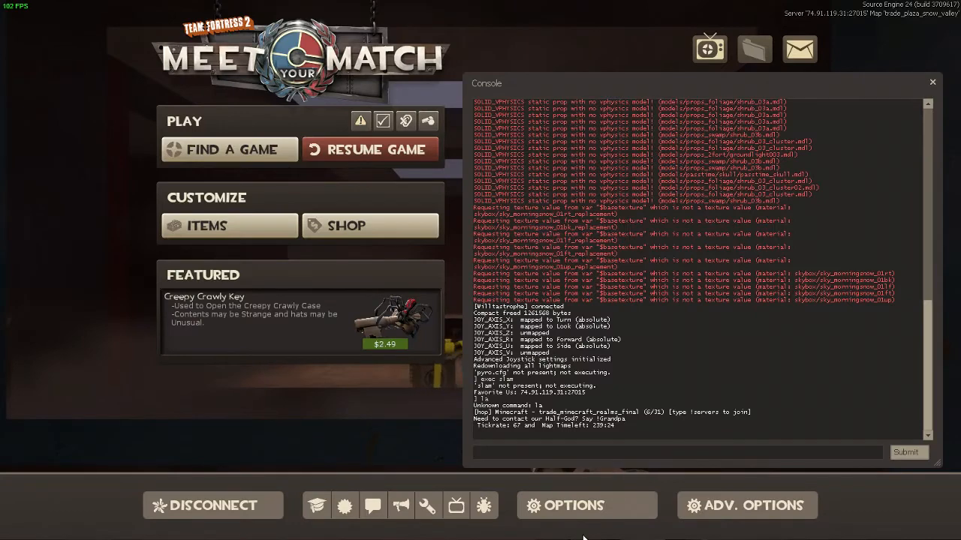
type("exec slam")
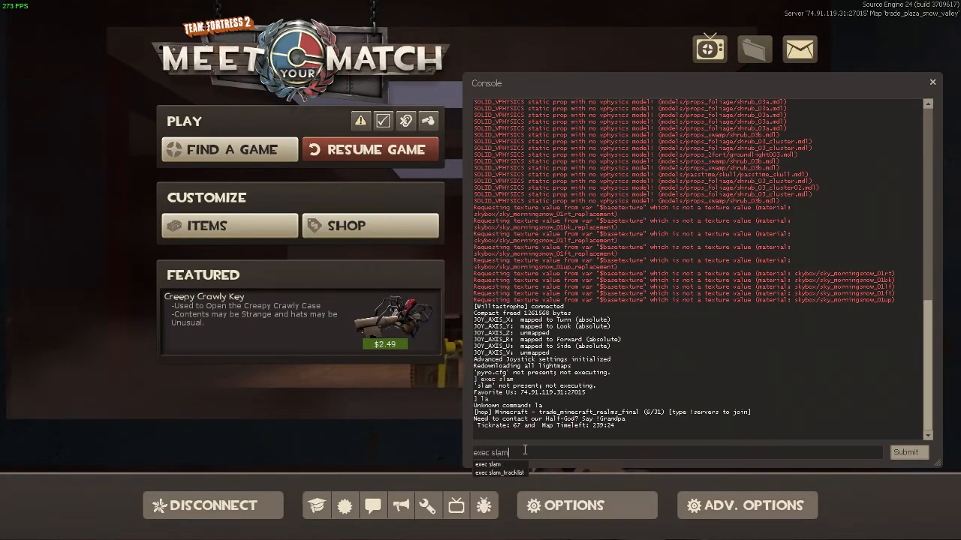
key("Return")
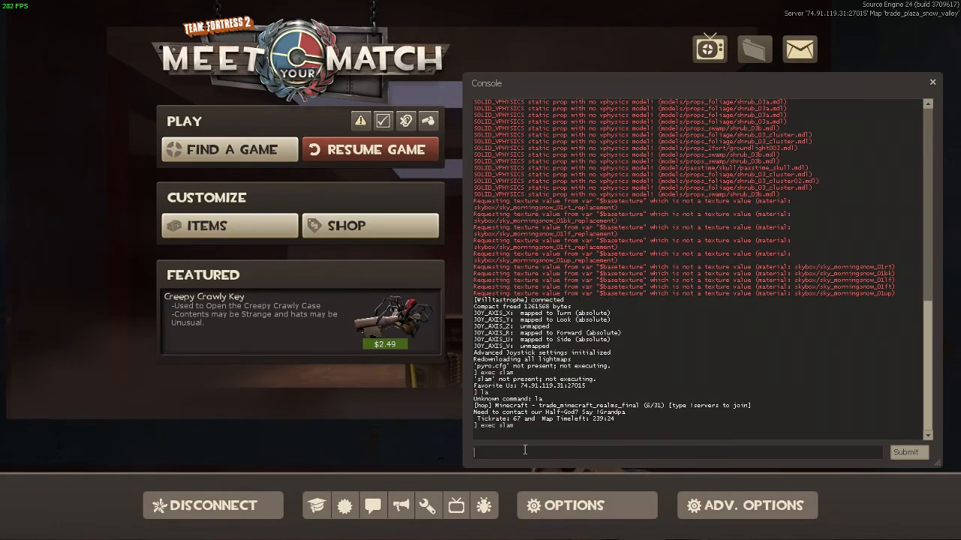
- List the SLAM tracks with la in the game console, load track 1 and leave the console
type("la")
key("Return")
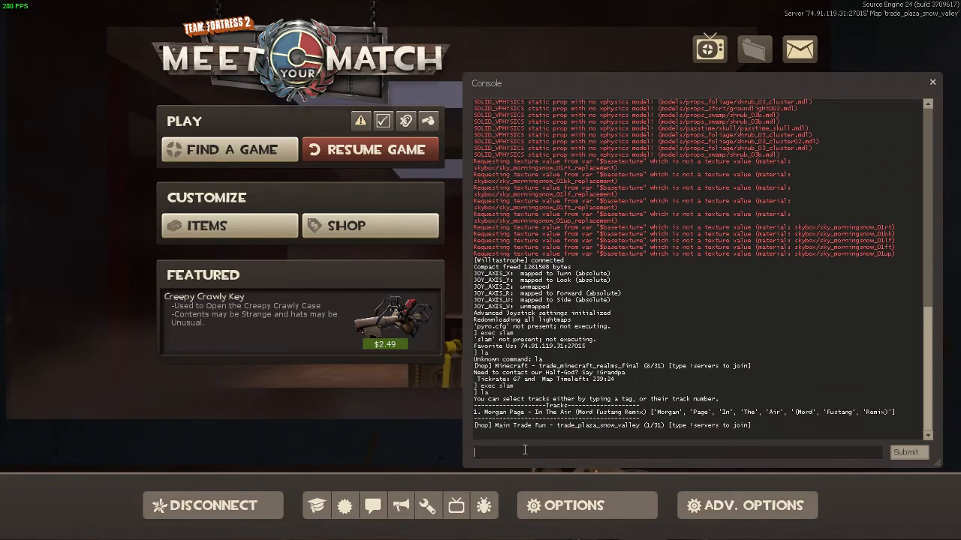
type("1")
key("Return")
key("Escape")
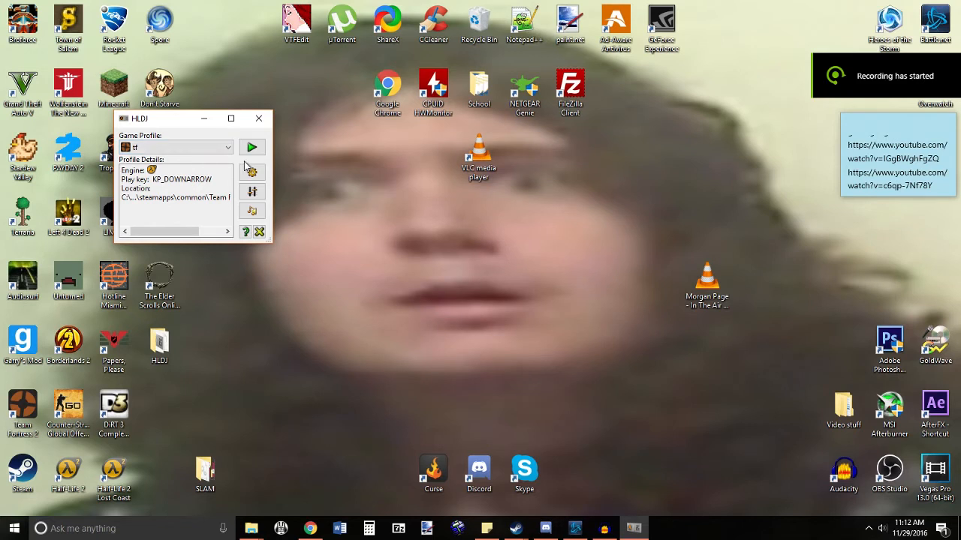
- Switch to HLDJ, look at its audio option, and start it with the tf game profile
left_click(253, 211)
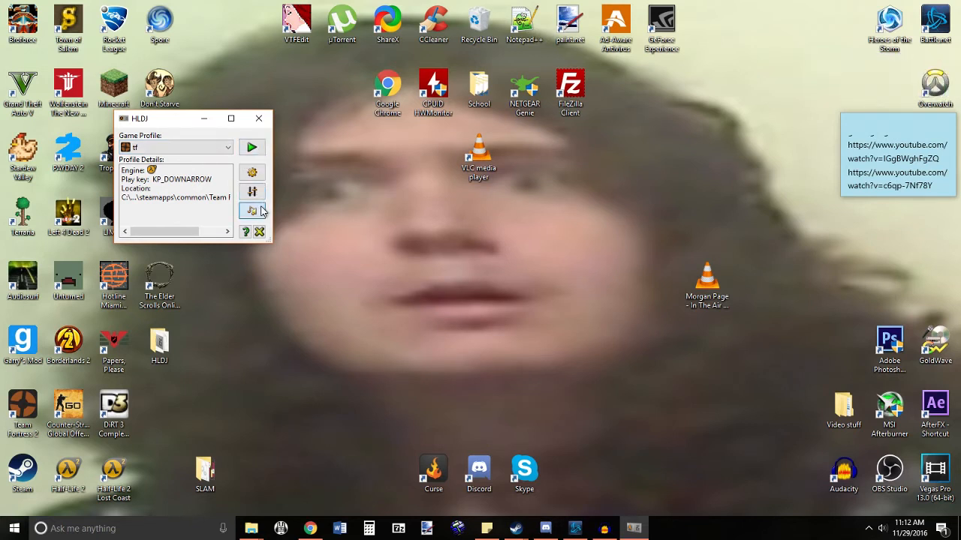
left_click(336, 137)
left_click(252, 147)
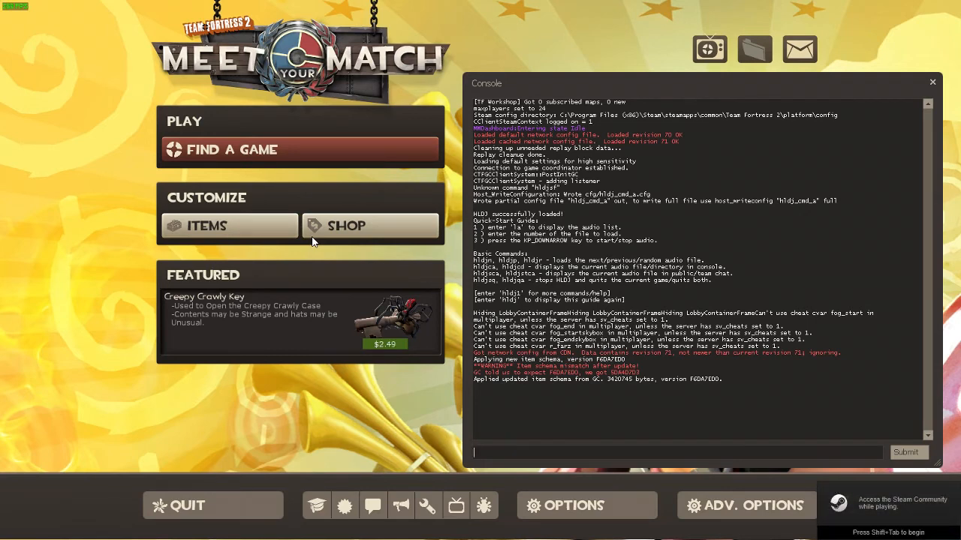
- List the HLDJ audio tracks with la in the Team Fortress 2 console and look through them
type("la")
key("Return")
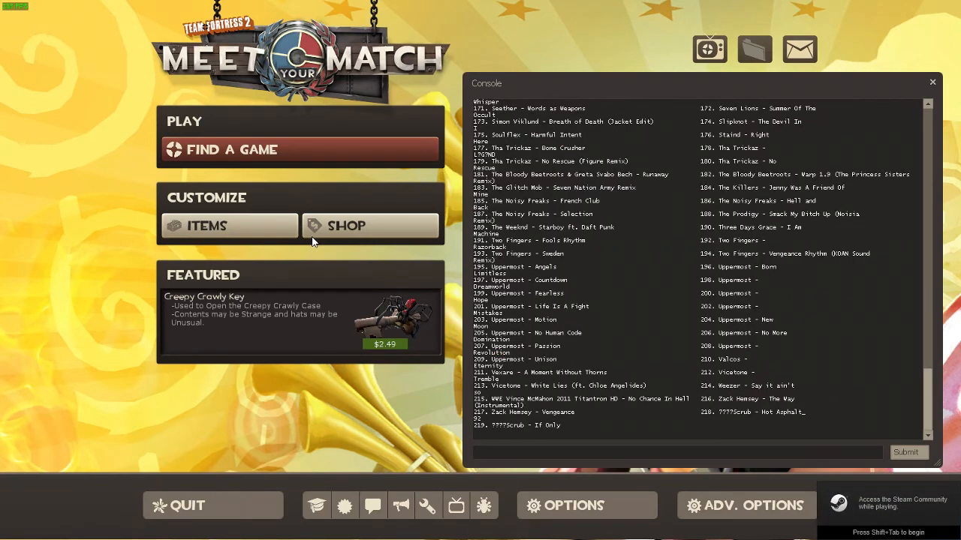
scroll(713, 321, "up", 3)
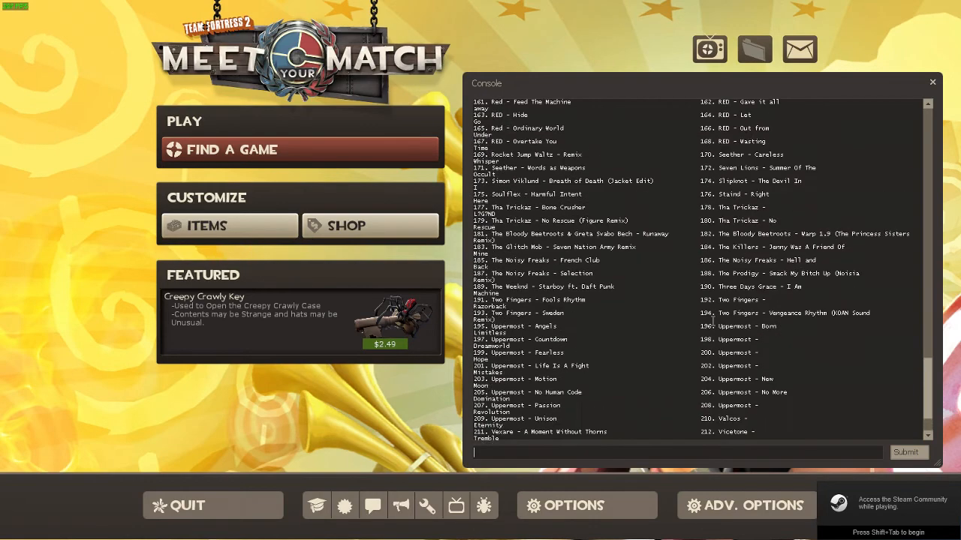
- Look through the end of the HLDJ track list in the console and load track 192
scroll(713, 320, "down", 3)
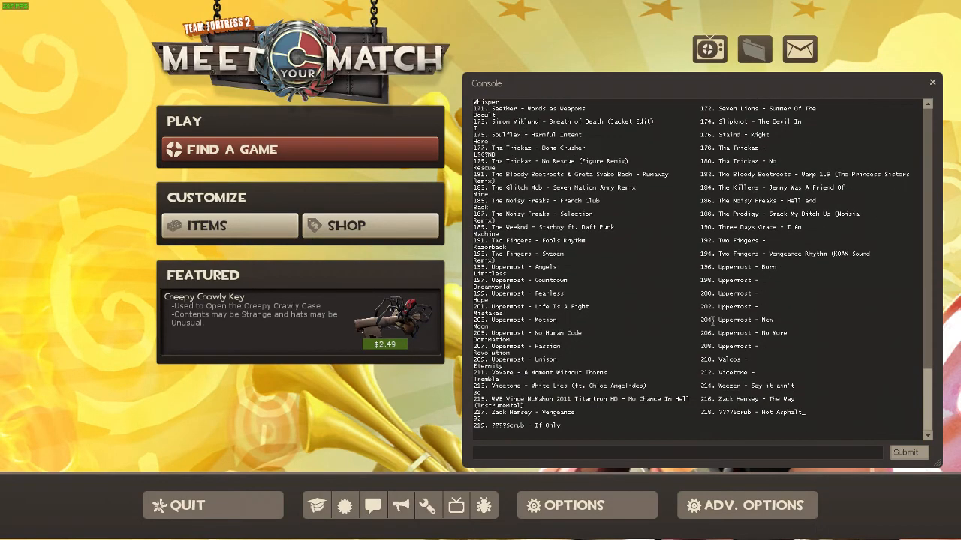
scroll(712, 320, "up", 5)
scroll(694, 315, "down", 5)
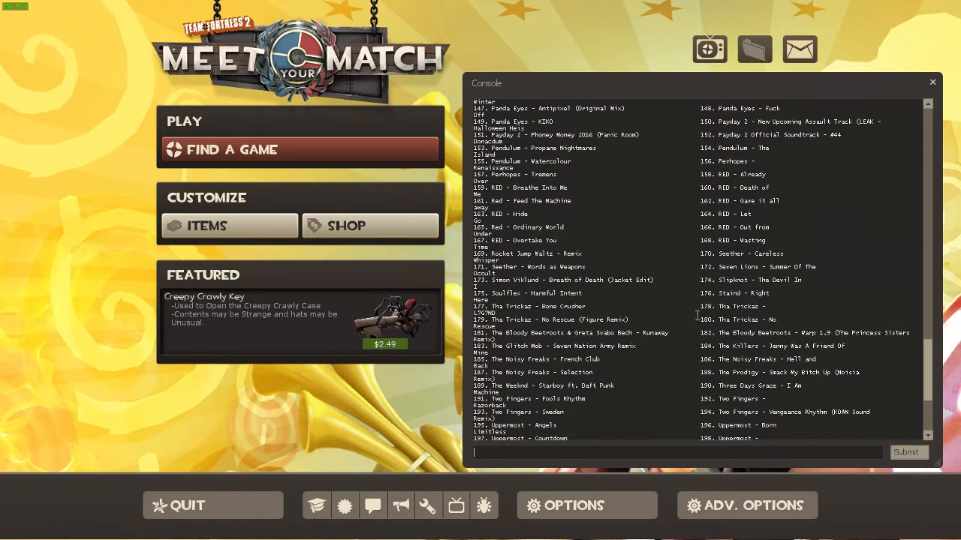
type("192")
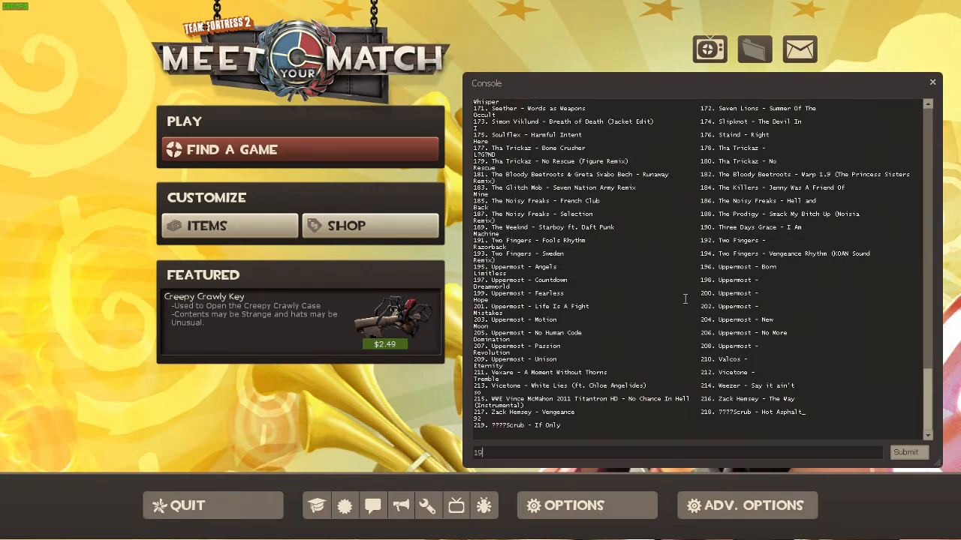
key("Return")
- Load HLDJ track 100 by entering its number in the game console
type("1")
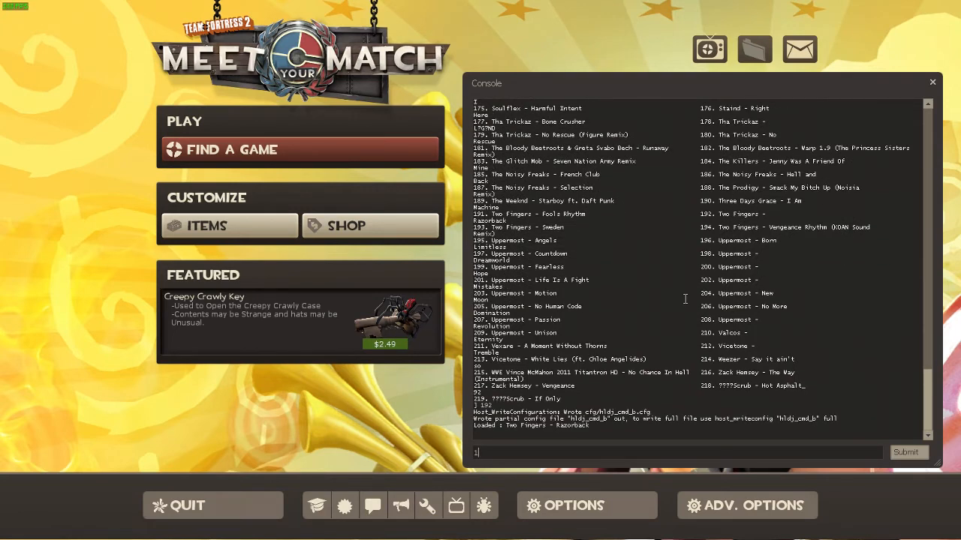
type("00")
key("Return")
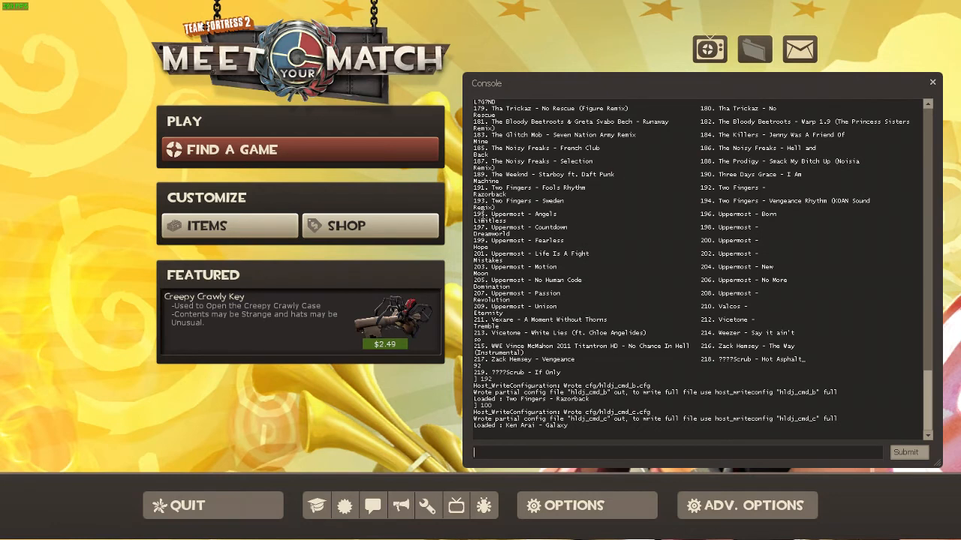
left_click_drag(486, 214, 476, 211)
left_click(639, 276)
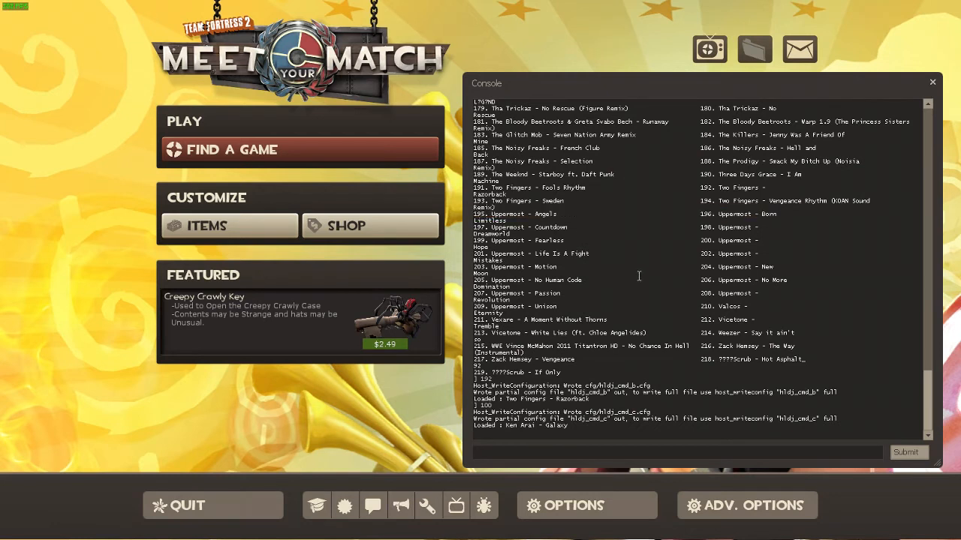